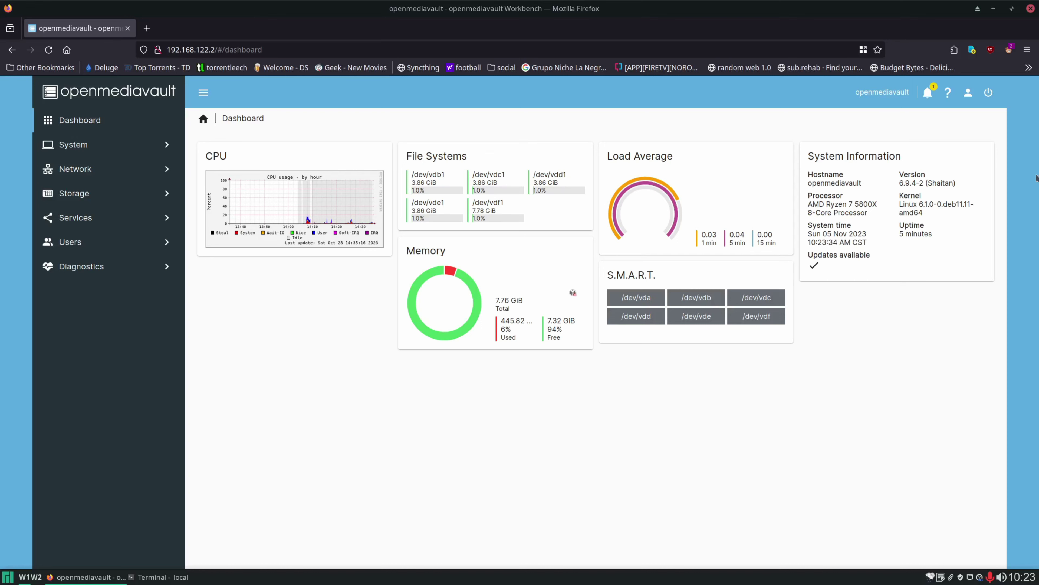
# - Check notifications, view the pending firmware-ath9k-htc update under Update Management, then switch to Terminal
pyautogui.click(930, 92)
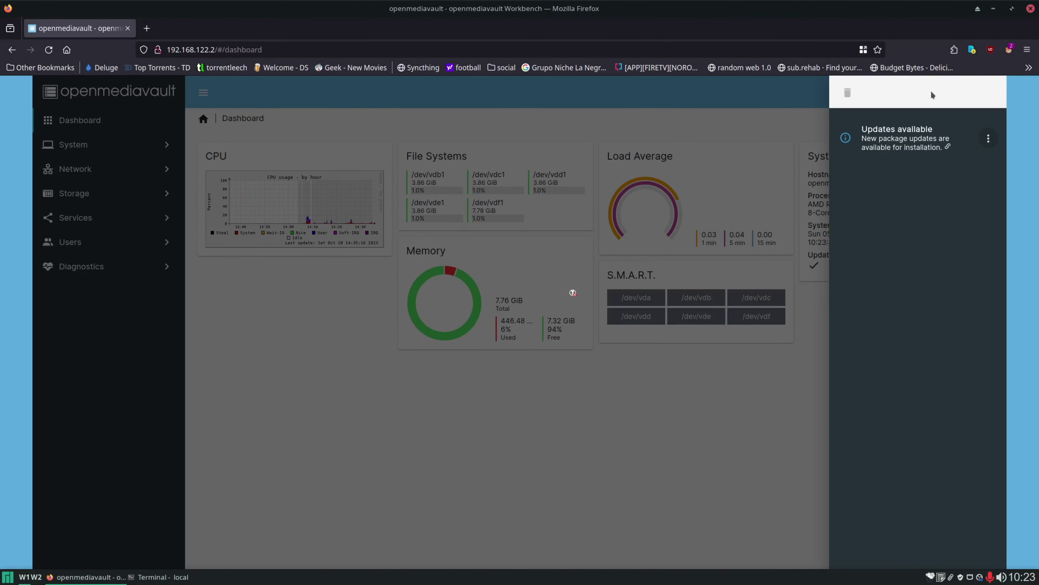
pyautogui.click(713, 376)
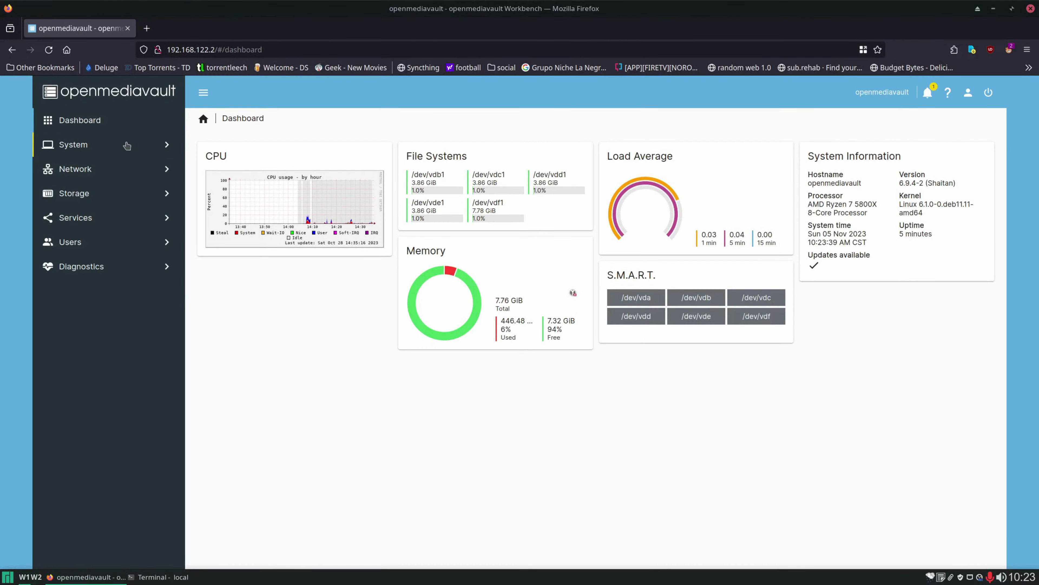
pyautogui.click(85, 146)
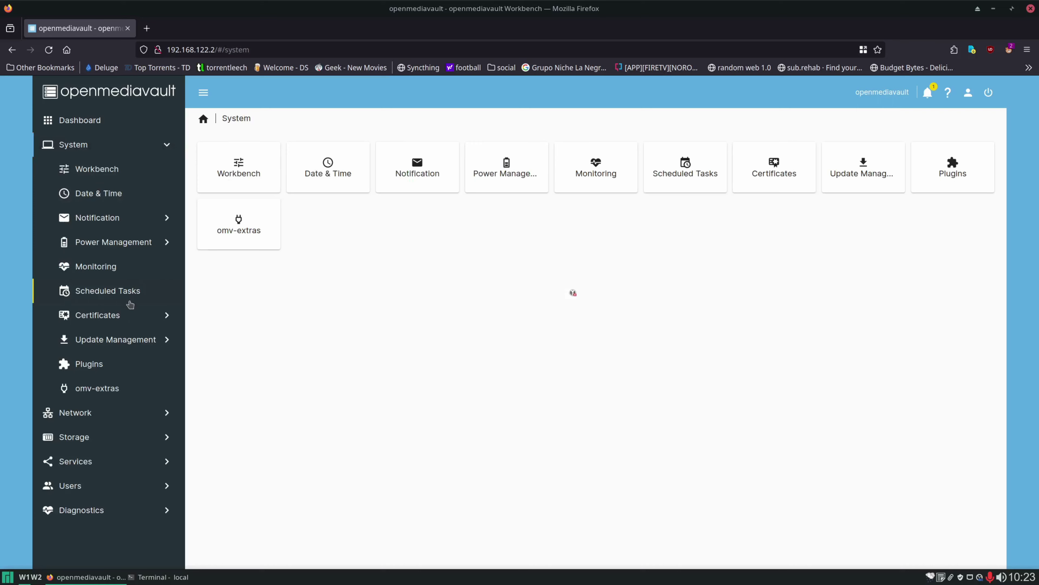
pyautogui.click(119, 340)
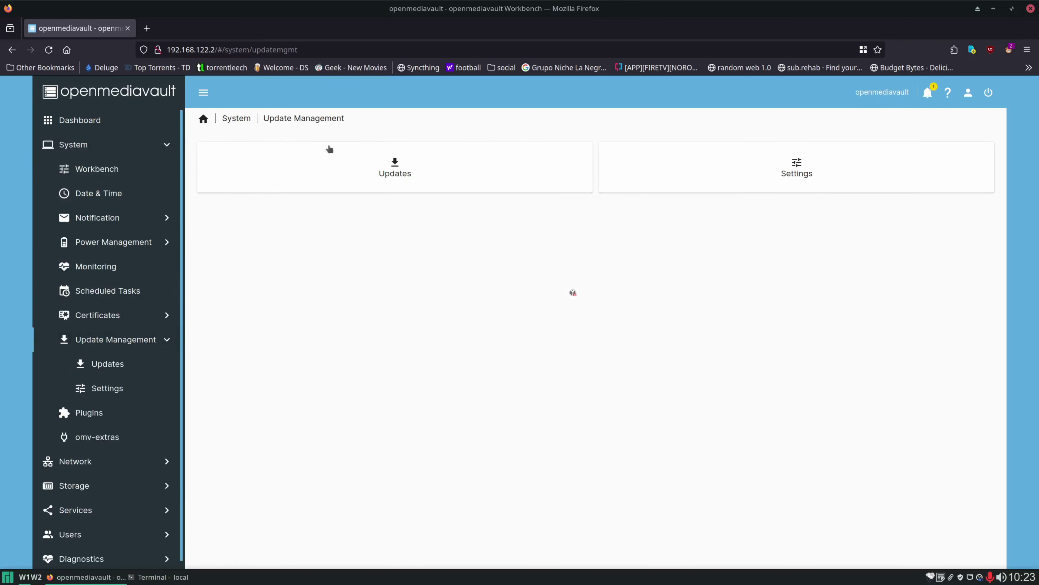
pyautogui.click(403, 170)
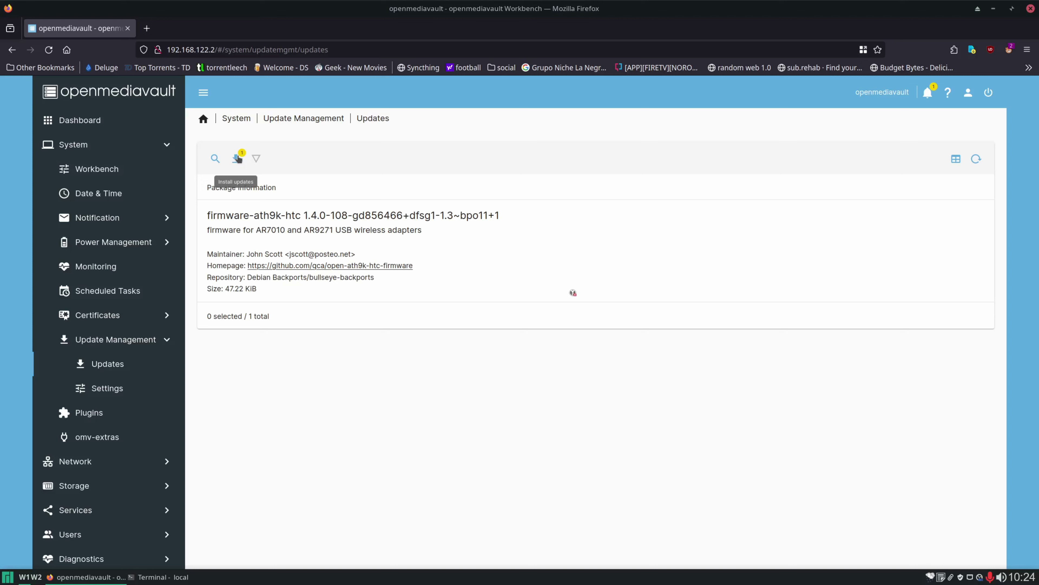
pyautogui.click(168, 577)
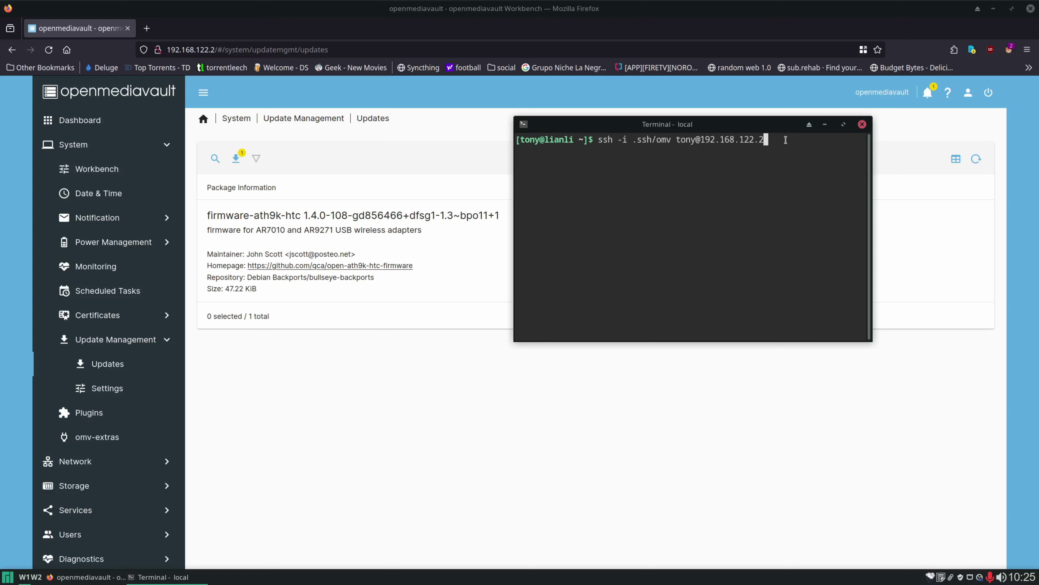
# - Replace the old ssh command and open .ssh/config in the micro editor
pyautogui.hotkey('ctrl', 'u')
pyautogui.write('micro')
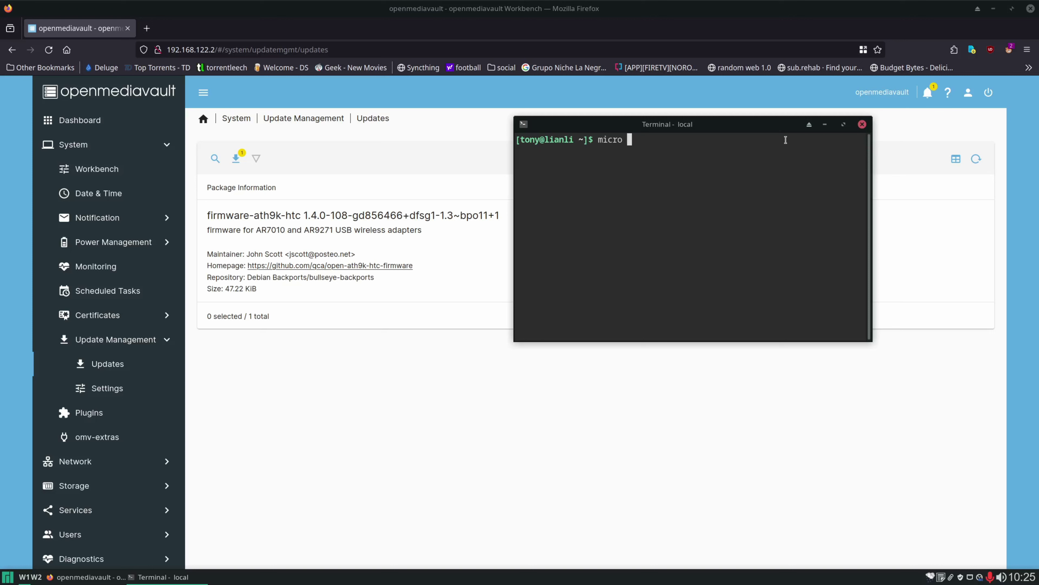
pyautogui.write(' .ssh/config')
pyautogui.press('Return')
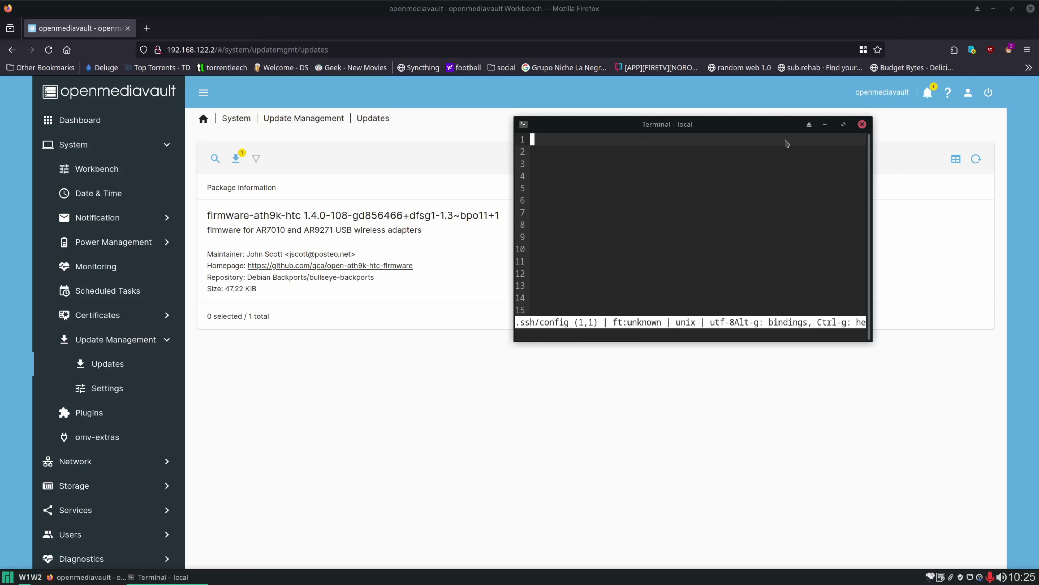
# - Enter Host=omv and Hostname=192.168.122.2 in the SSH config file
pyautogui.write('Host=')
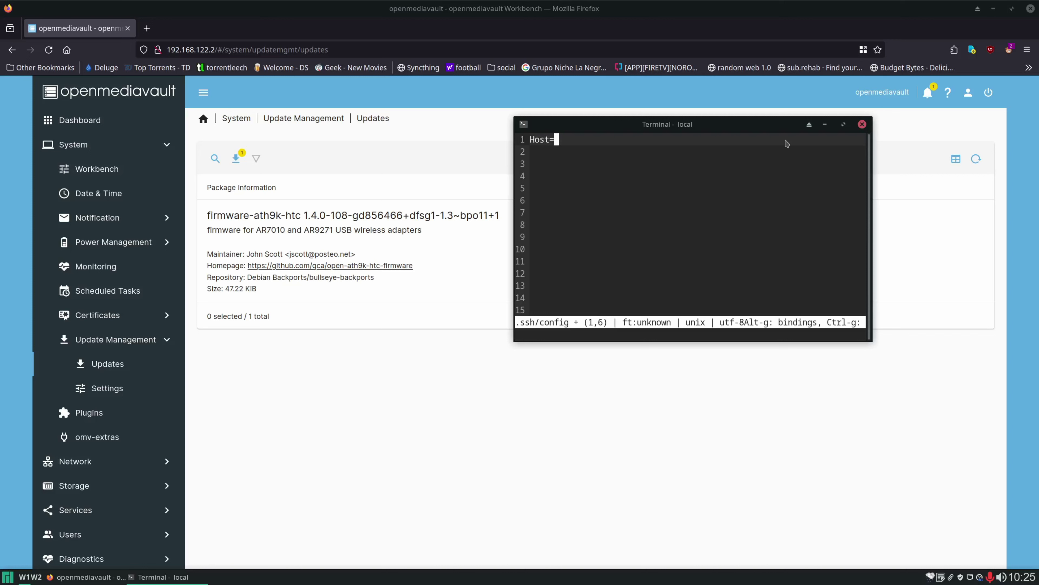
pyautogui.write('omv')
pyautogui.press('Return')
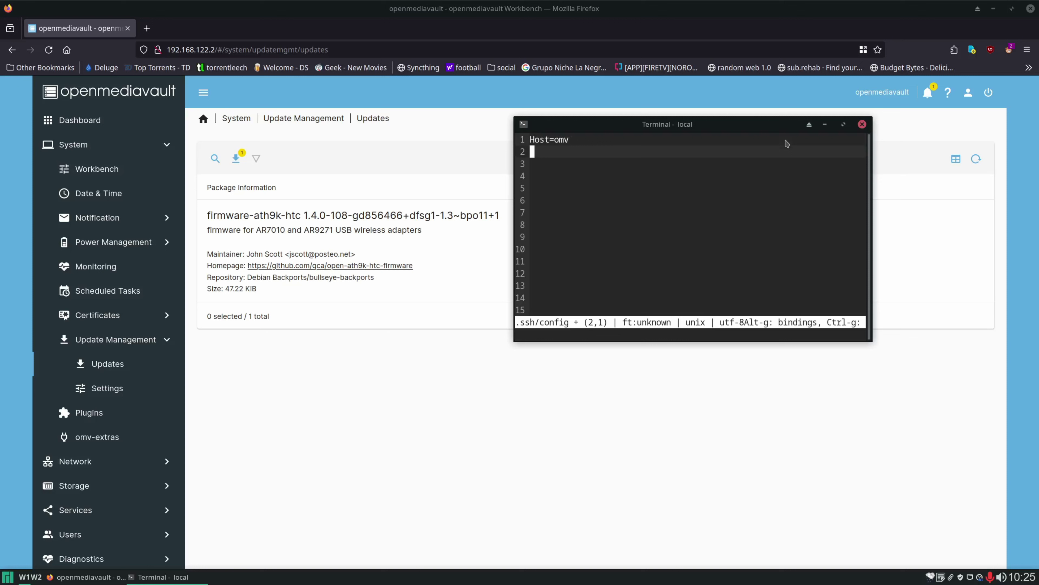
pyautogui.write('Hostname=192')
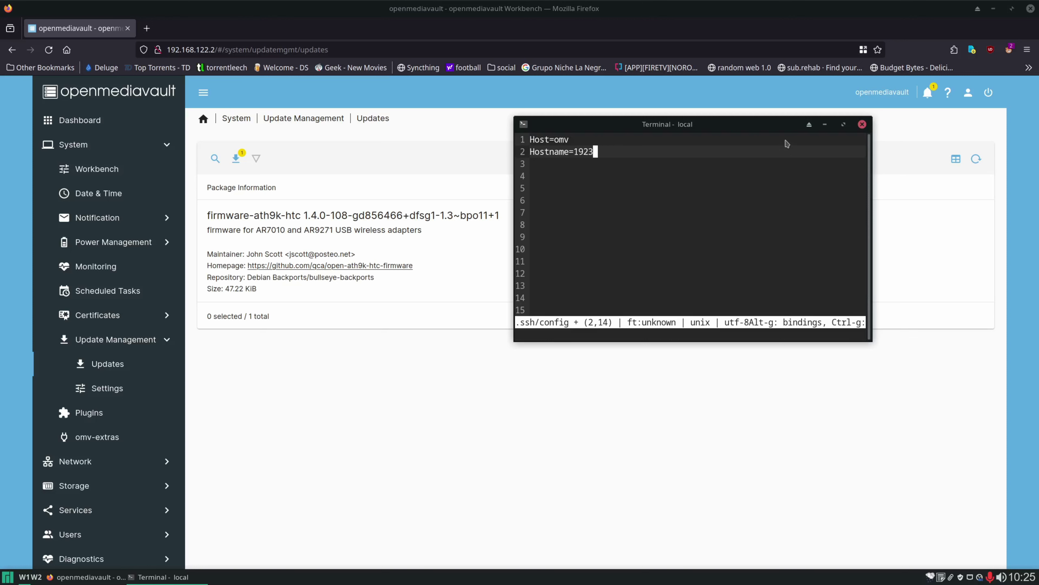
pyautogui.write('3')
pyautogui.press('BackSpace')
pyautogui.write('.168.122.2')
# - Add the User and IdentityFile=~/.ssh/omv lines, then save the file and quit micro
pyautogui.press('Return')
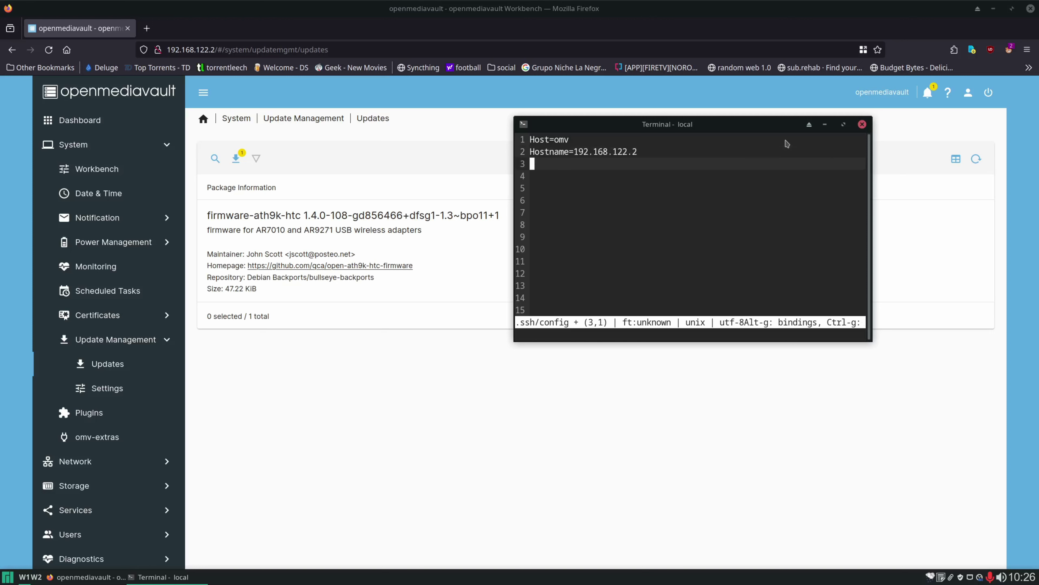
pyautogui.write('USer')
pyautogui.press('BackSpace')
pyautogui.press('BackSpace')
pyautogui.press('BackSpace')
pyautogui.write('ser=tony')
pyautogui.press('Return')
pyautogui.write('Identi')
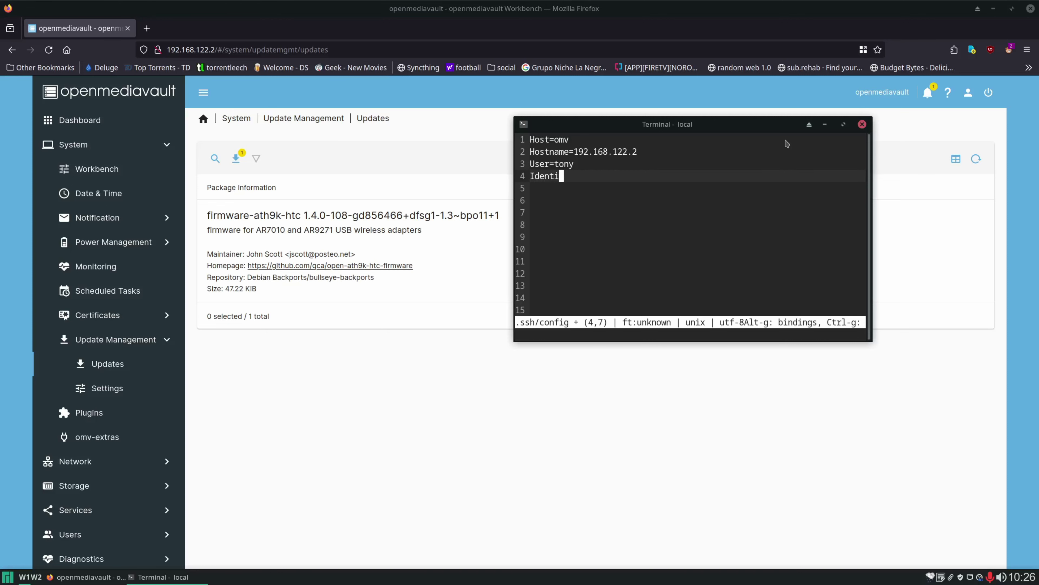
pyautogui.write('tyFile')
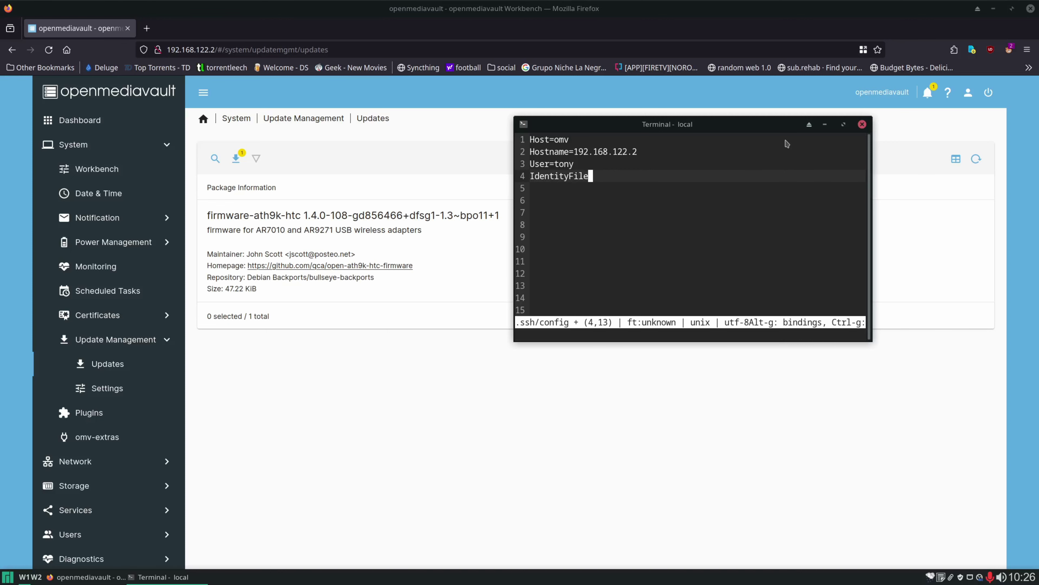
pyautogui.write('=~/.ssh.')
pyautogui.write('omv')
pyautogui.hotkey('ctrl', 's')
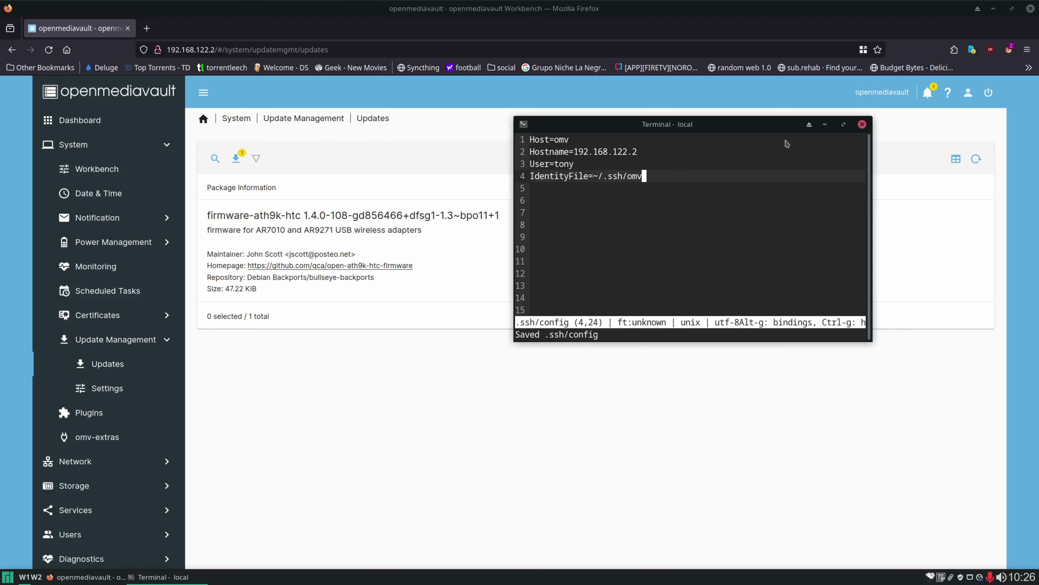
pyautogui.hotkey('ctrl', 'q')
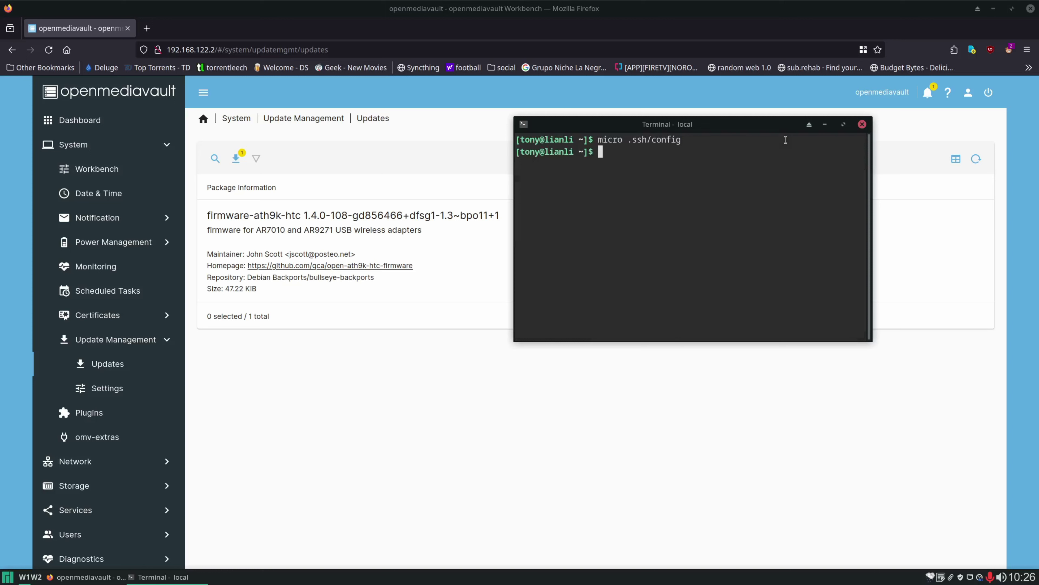
# - Log into the server with ssh omv and move the Terminal window up and left
pyautogui.write('ssh omv')
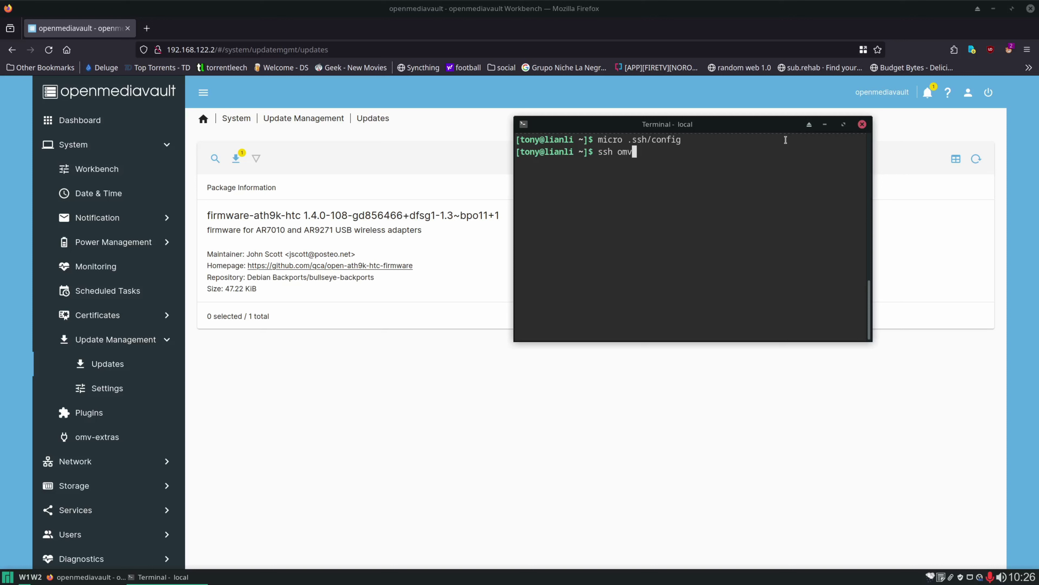
pyautogui.press('Return')
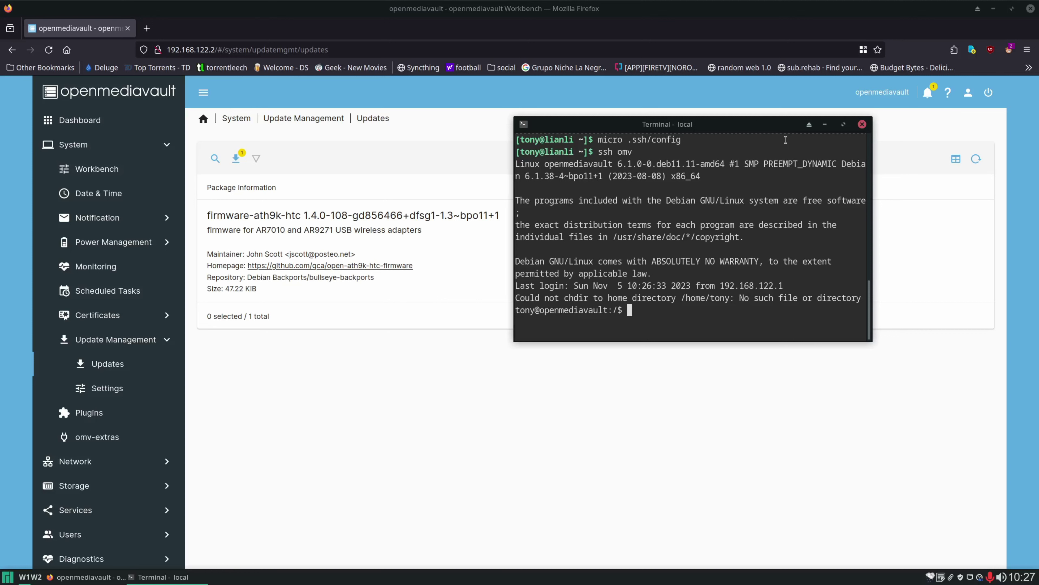
pyautogui.moveTo(720, 125); pyautogui.dragTo(690, 115)
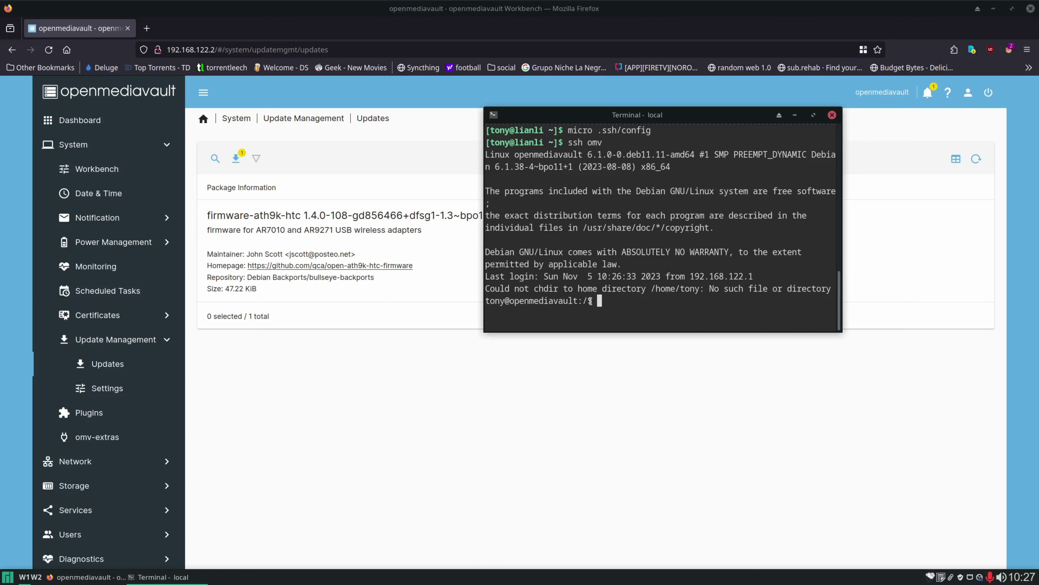
# - Run sudo omv-upgrade with the sudo password, upgrading openmediavault to 6.9.6-2
pyautogui.click(855, 427)
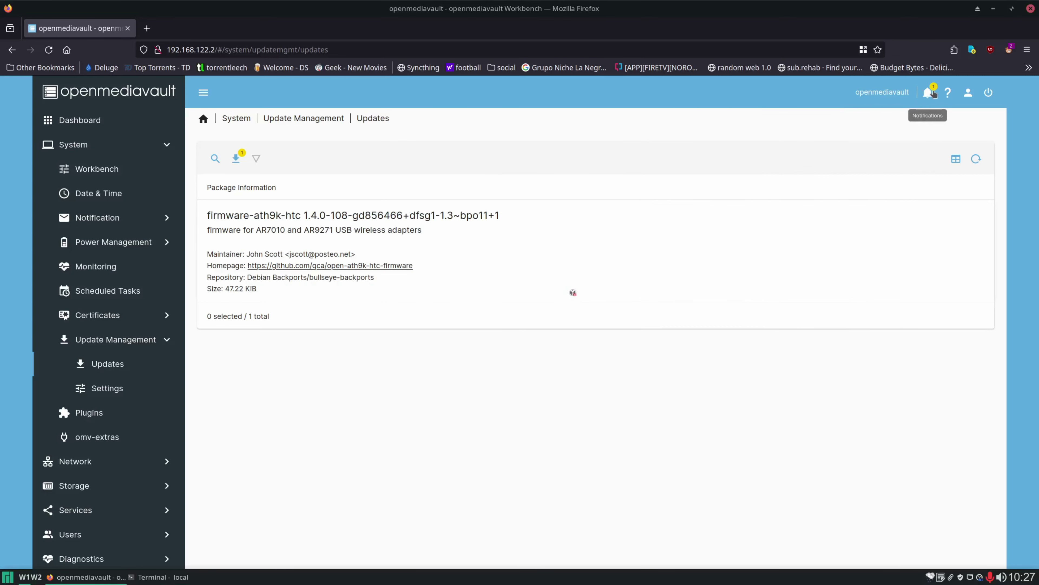
pyautogui.hotkey('alt', 'Tab')
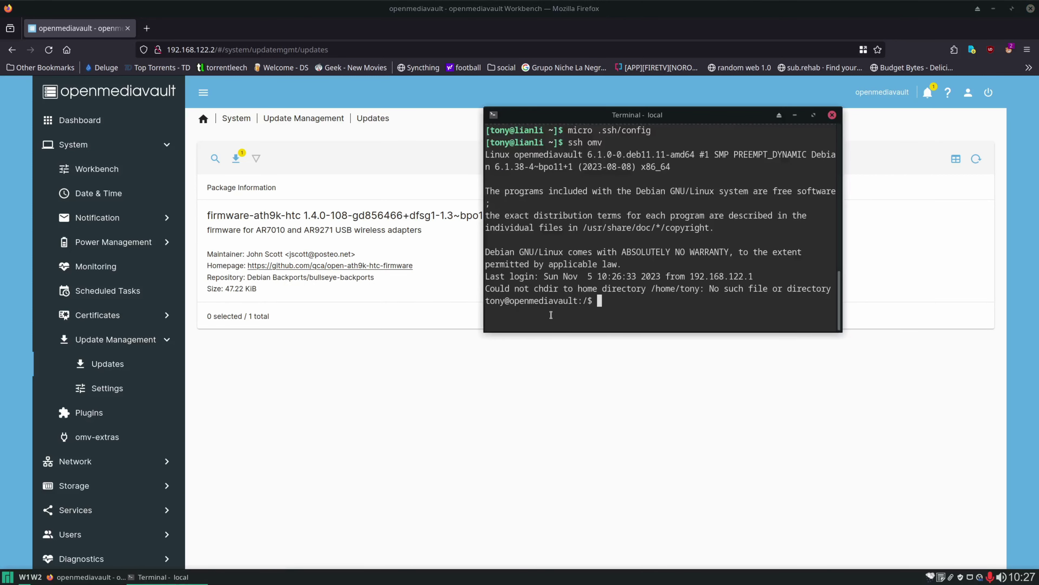
pyautogui.write('sudo omv-upgrade')
pyautogui.press('Return')
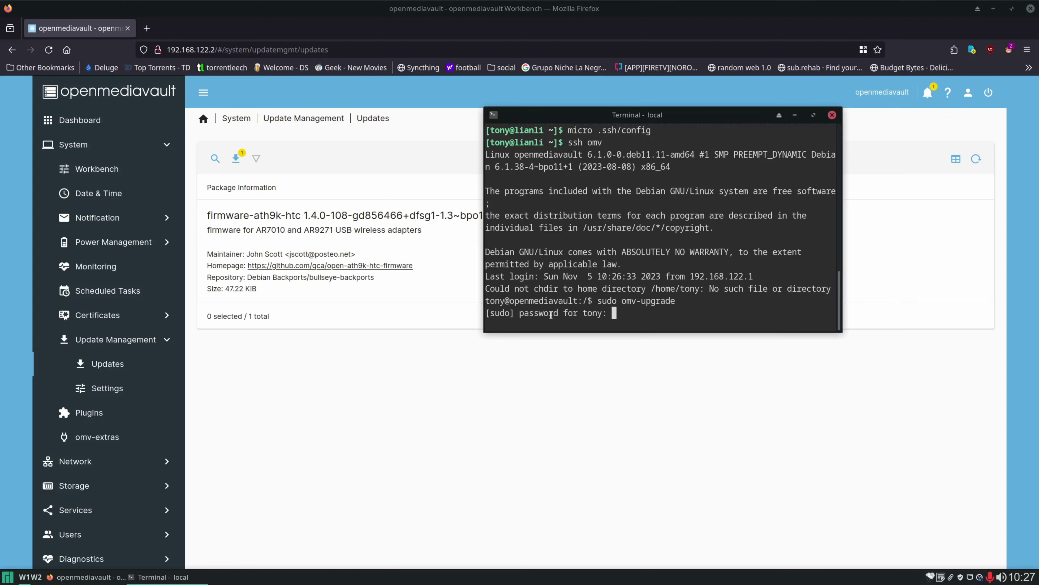
pyautogui.press('Return')
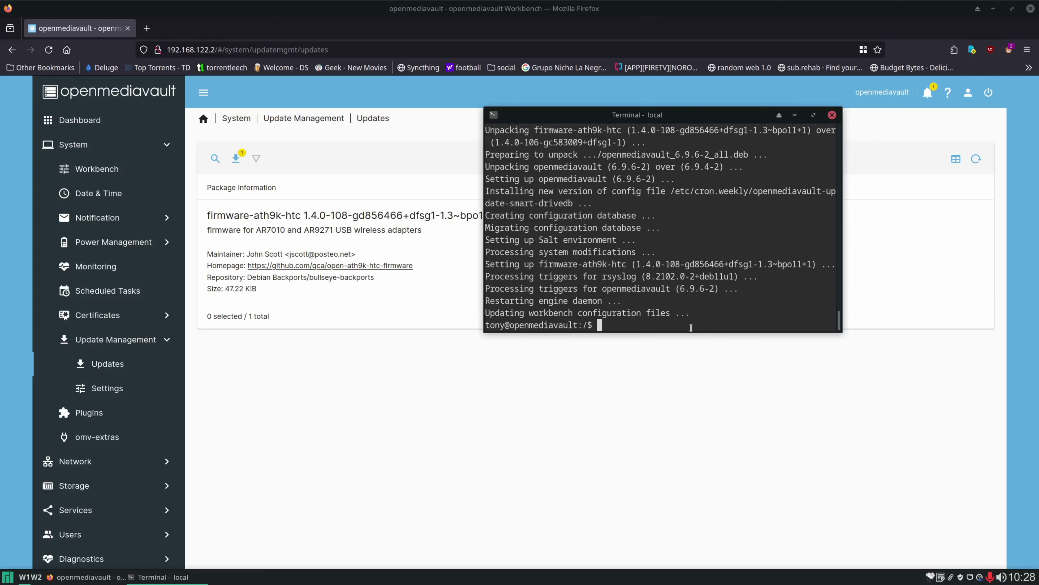
# - Recheck notifications and the Updates page showing 0 pending packages, then return to Terminal
pyautogui.click(711, 416)
pyautogui.click(929, 93)
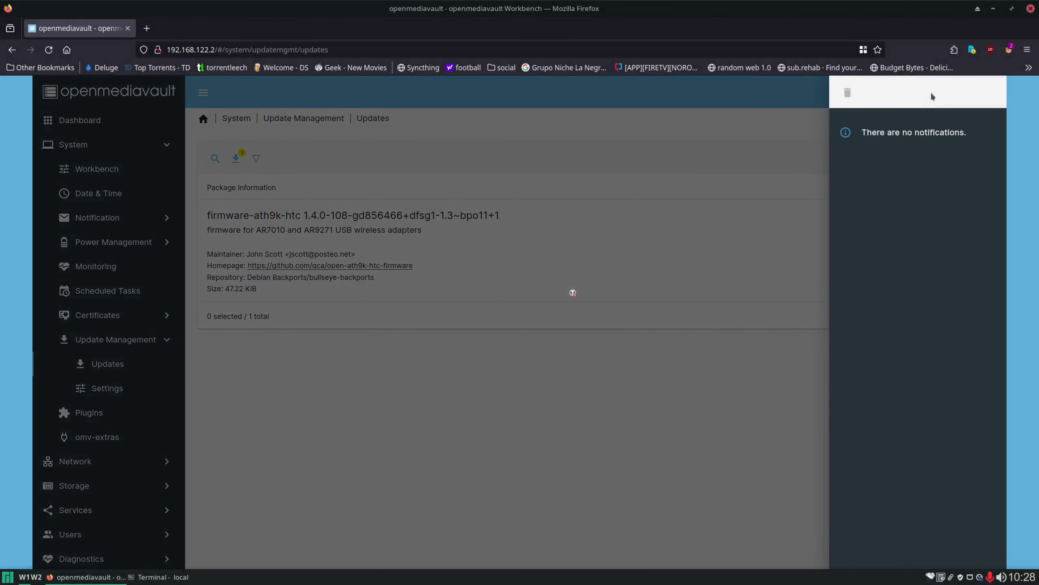
pyautogui.press('Escape')
pyautogui.click(111, 218)
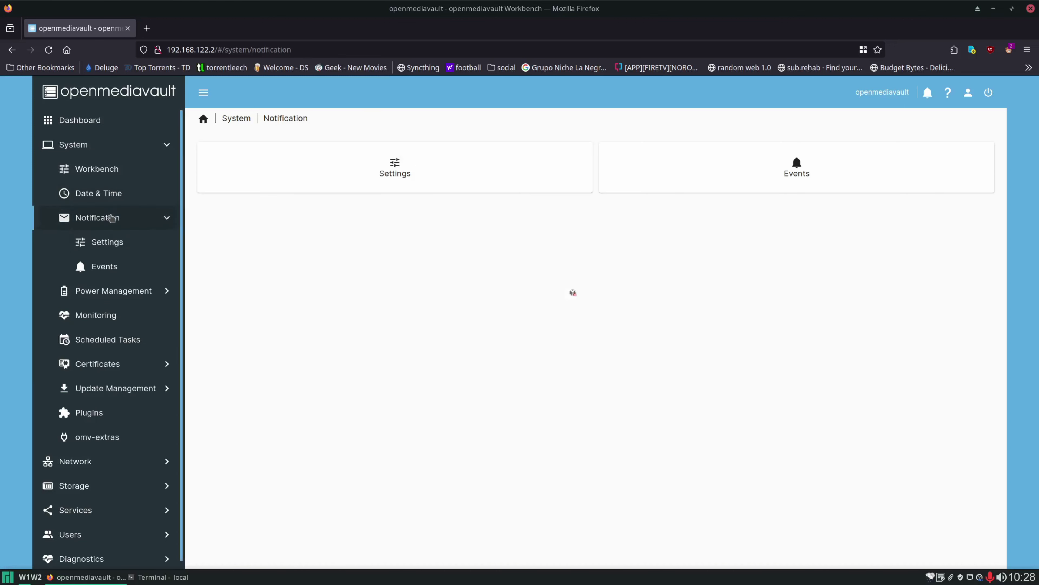
pyautogui.click(115, 389)
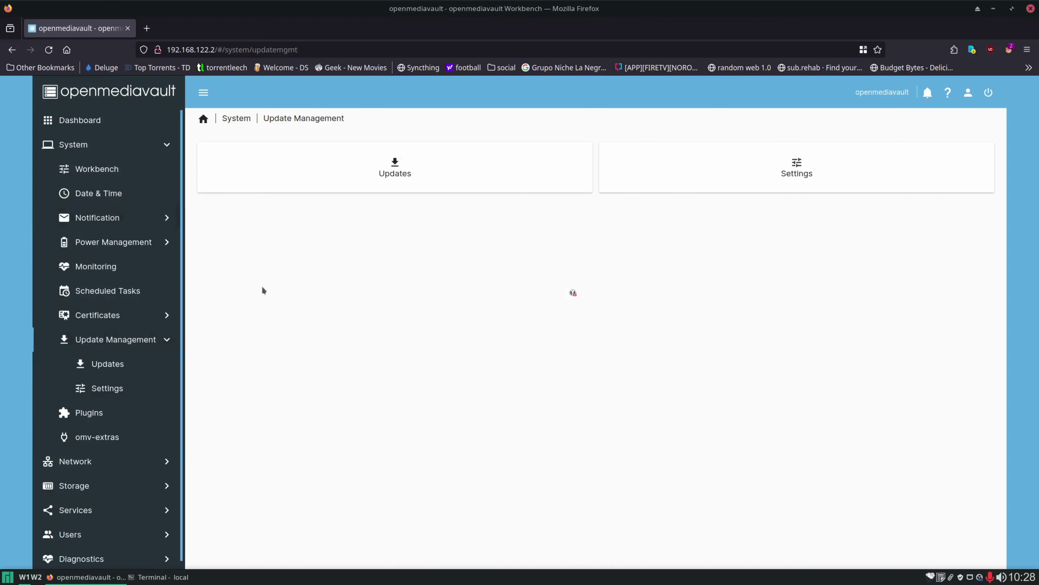
pyautogui.click(369, 170)
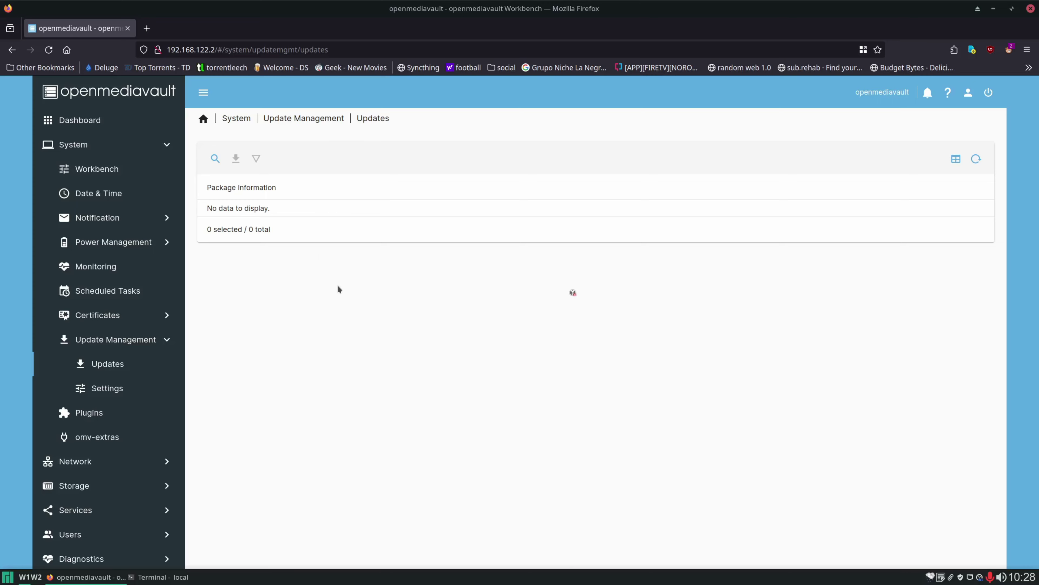
pyautogui.hotkey('alt', 'Tab')
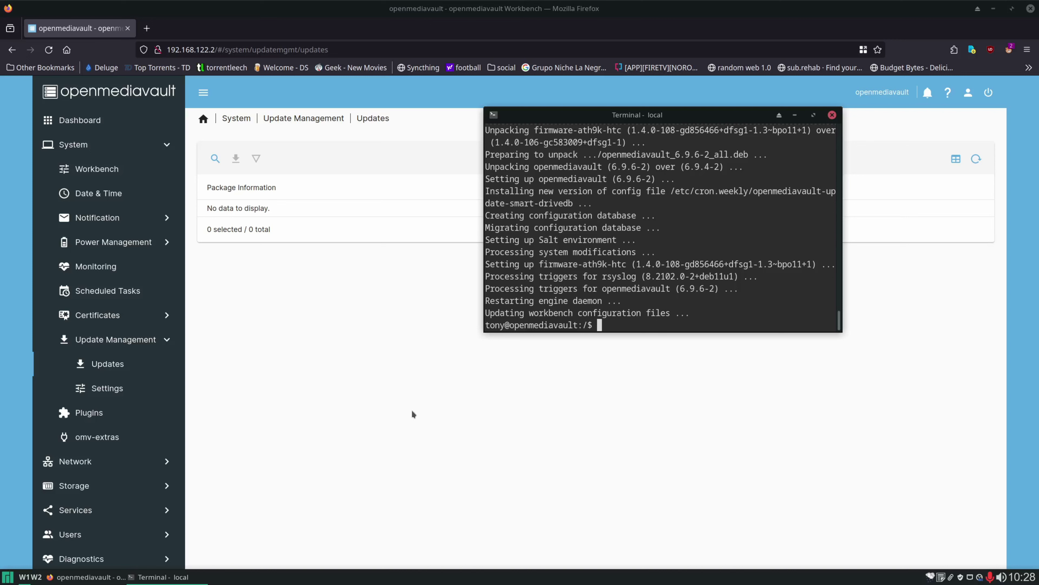
# - Install Timeshift via sudo apt install timeshift, confirm, and type the 'initial snapshot' create command
pyautogui.write('sudo apt install timeshift')
pyautogui.press('Return')
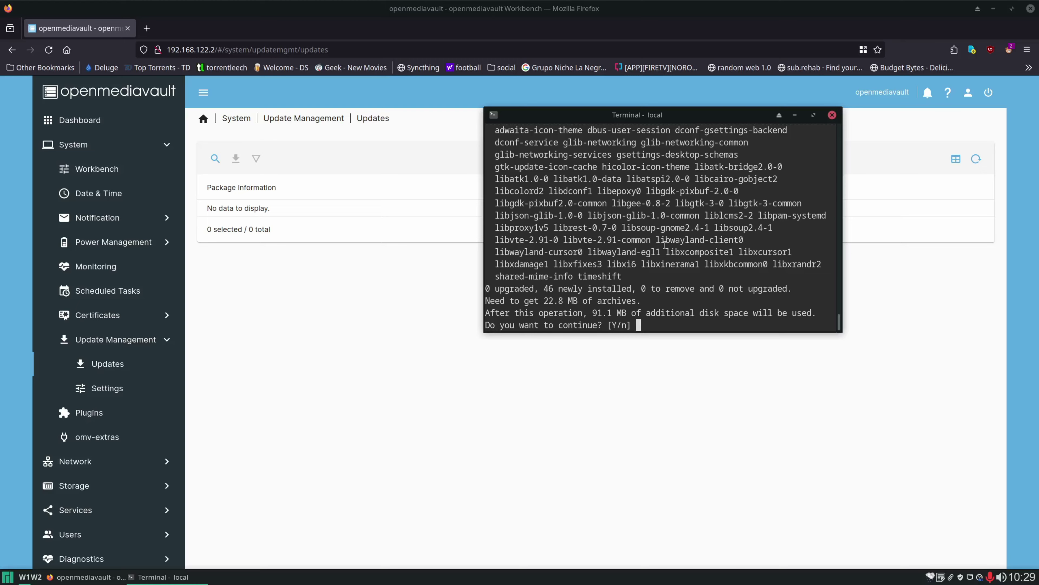
pyautogui.press('Return')
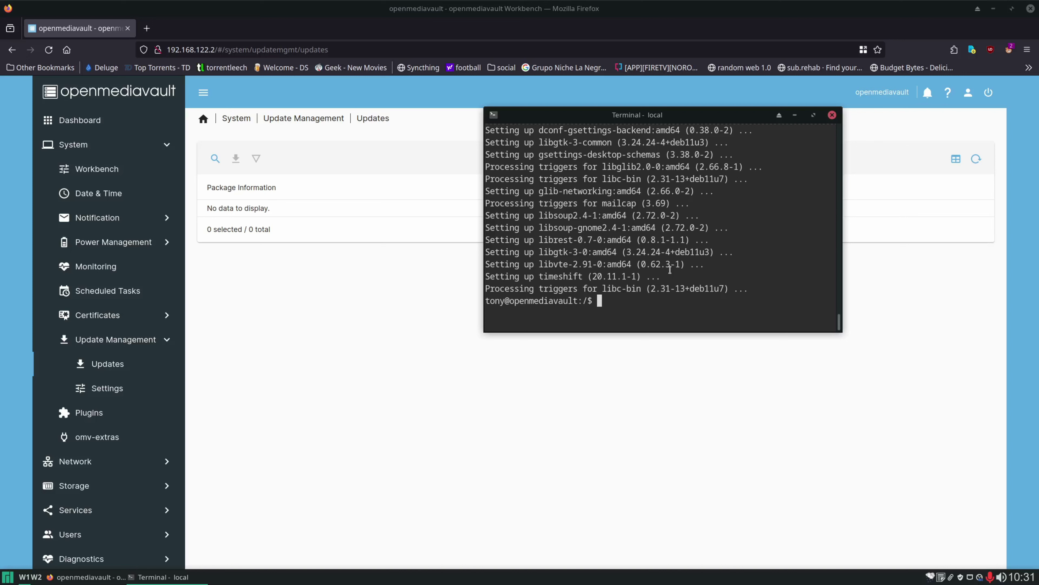
pyautogui.write('sudo timeshift --create --c')
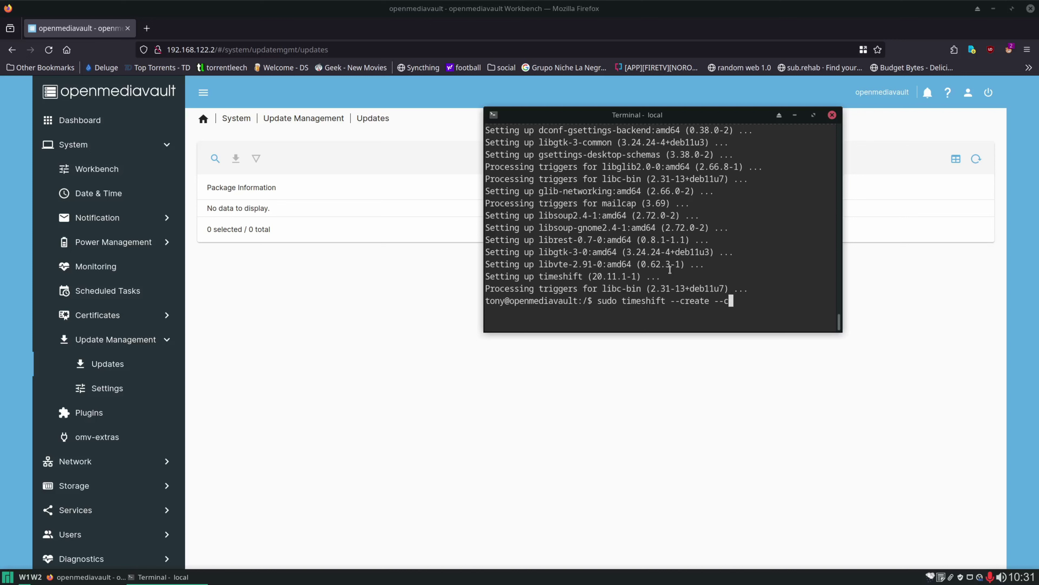
pyautogui.write('omment "initial snapshot"')
# - Create the 'initial snapshot' Timeshift snapshot and begin typing the micro /etc/timeshift path
pyautogui.press('Return')
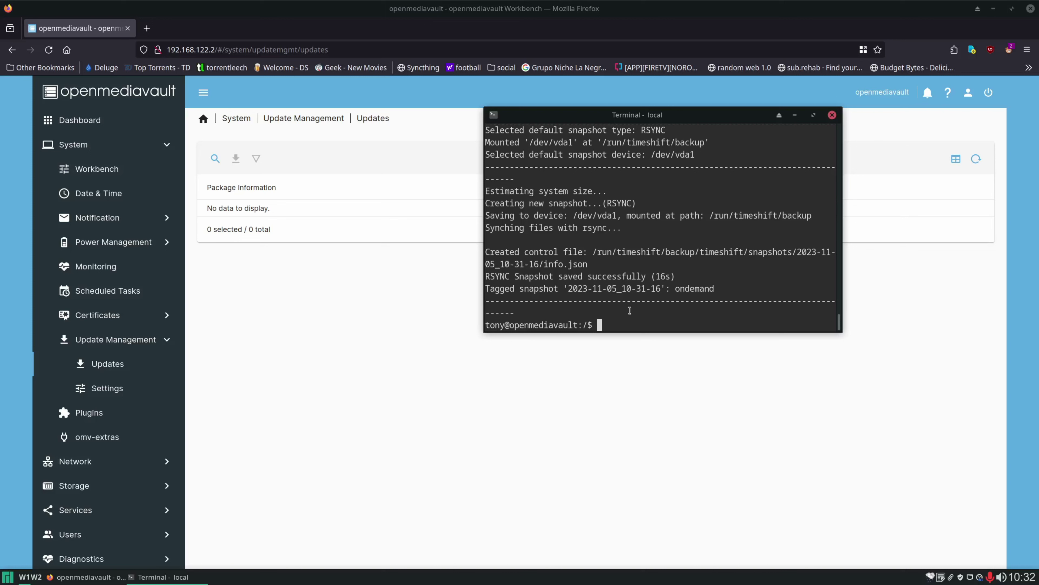
pyautogui.write('micro /etc/timef')
pyautogui.press('Tab')
# - Try opening /etc/timeshift/timeshift.json in micro
pyautogui.write('timesh')
pyautogui.press('Tab')
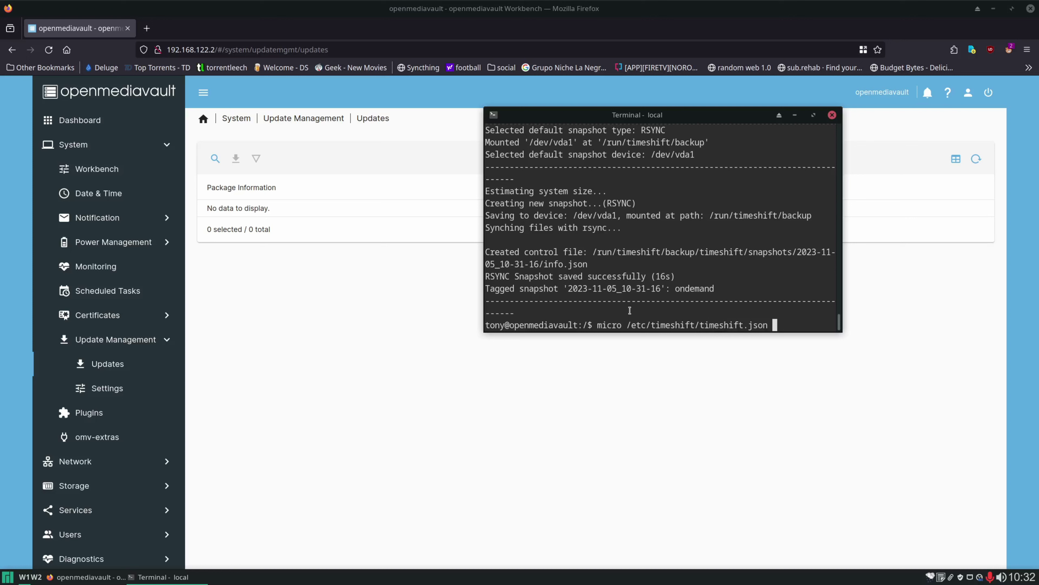
pyautogui.press('Return')
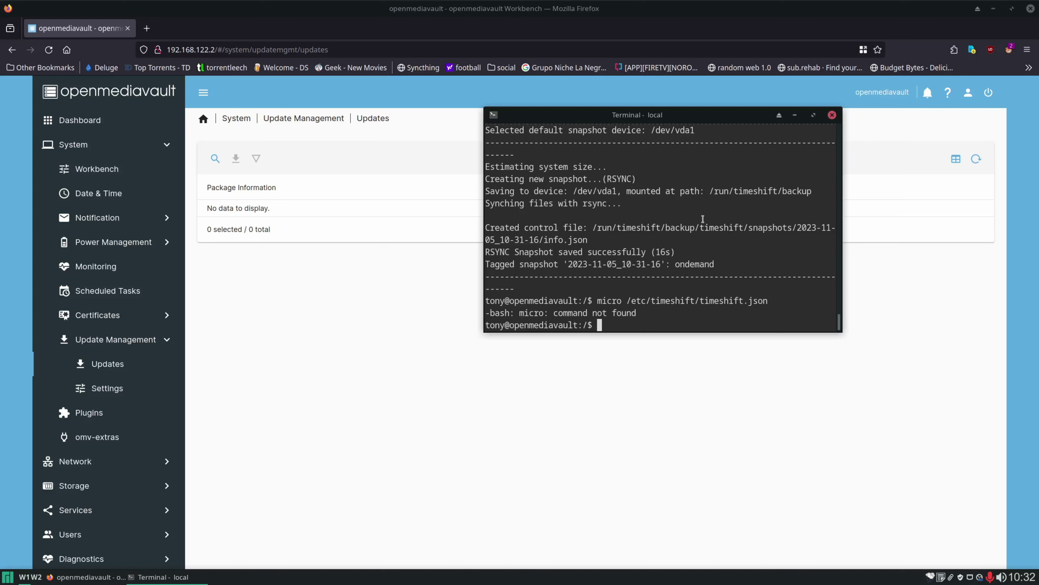
# - Install micro with sudo apt install micro and reopen timeshift.json past the error
pyautogui.write('sudo apt install micro')
pyautogui.press('Return')
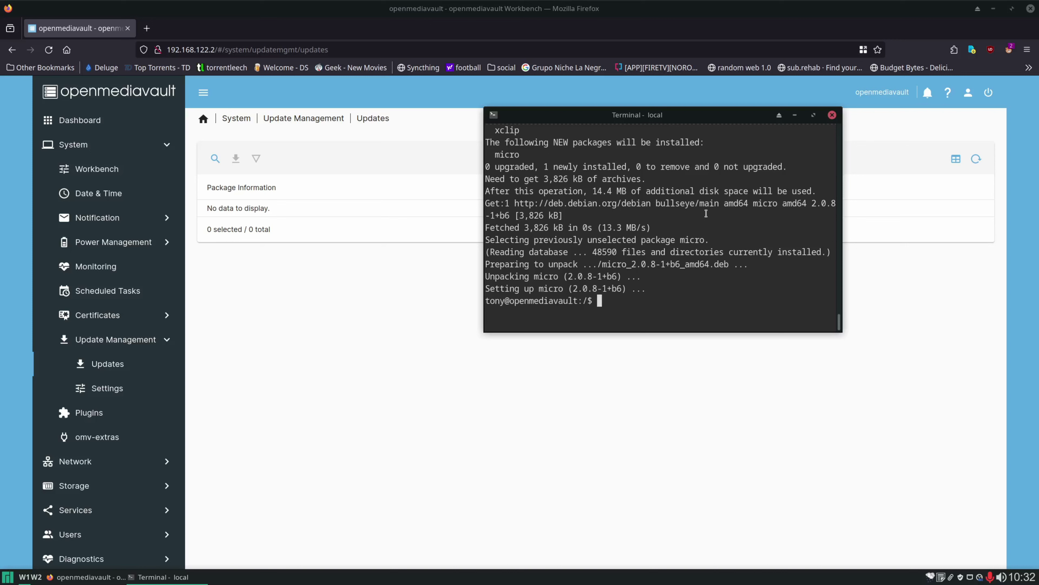
pyautogui.press('Up')
pyautogui.press('Up')
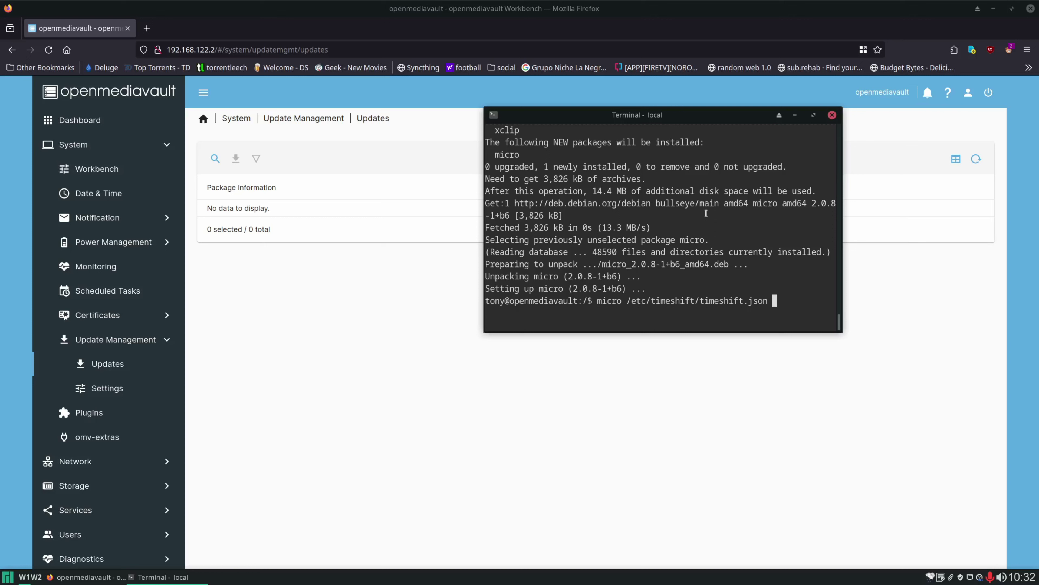
pyautogui.press('Return')
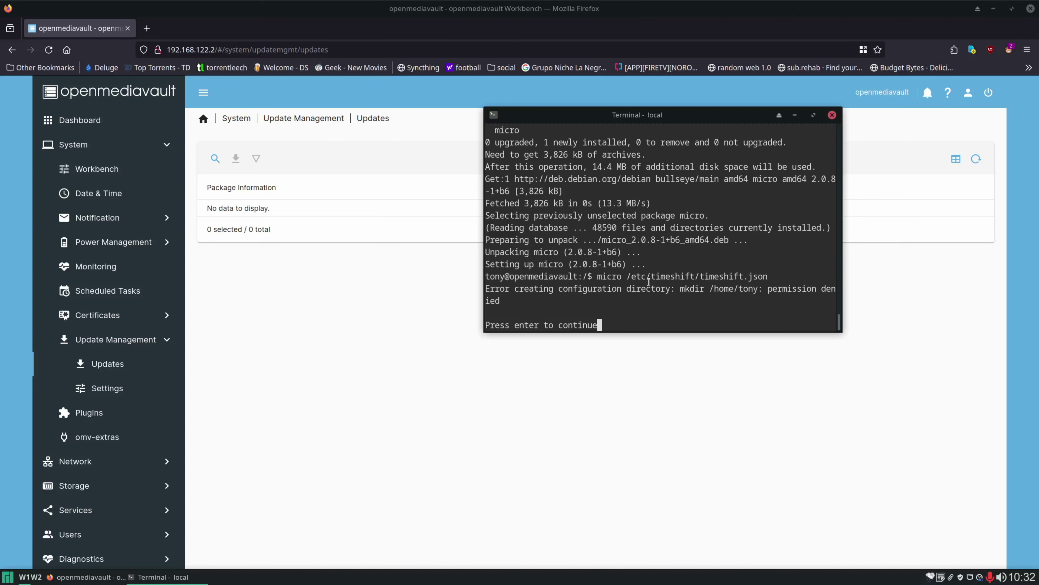
pyautogui.press('Return')
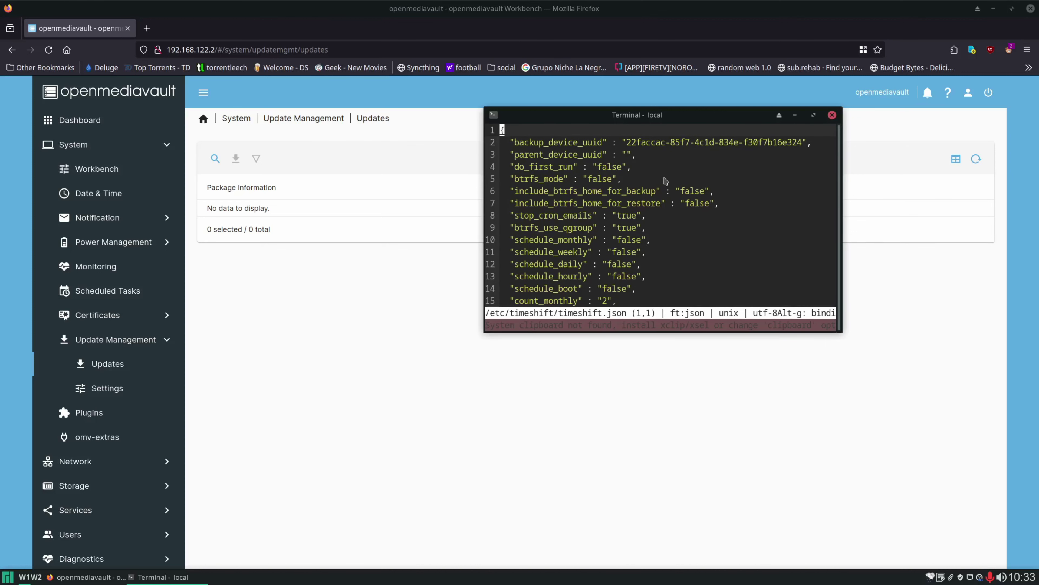
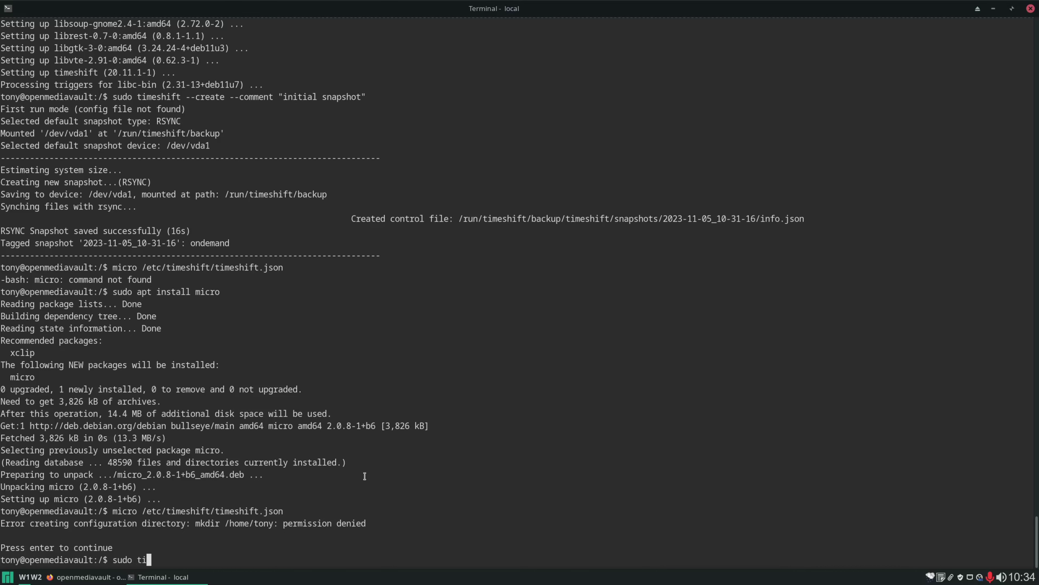
# - Run sudo timeshift --check and highlight the /etc/cron.d/timeshift-hourly path in the output
pyautogui.write('ck')
pyautogui.press('Return')
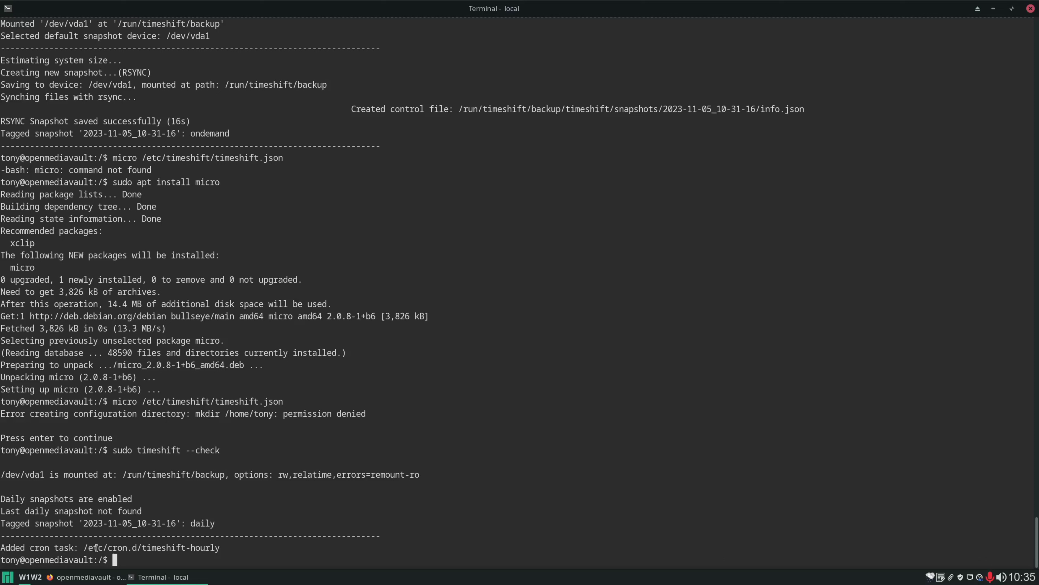
pyautogui.moveTo(221, 547); pyautogui.dragTo(85, 547)
pyautogui.click(183, 548)
# - Sign in to openmediavault with the administrator credentials and go to System > Scheduled Tasks
pyautogui.click(74, 578)
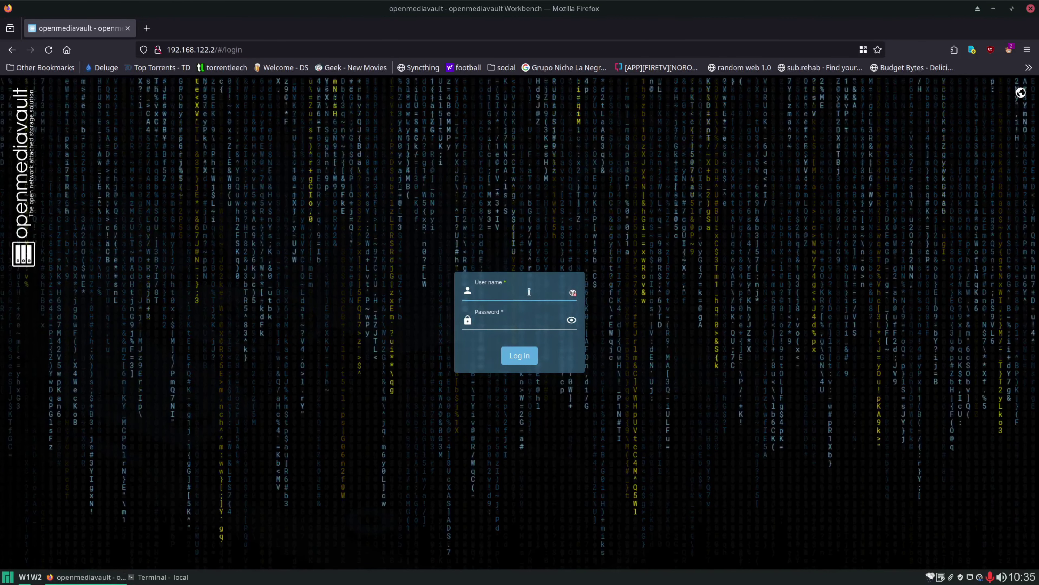
pyautogui.write('admin')
pyautogui.press('Tab')
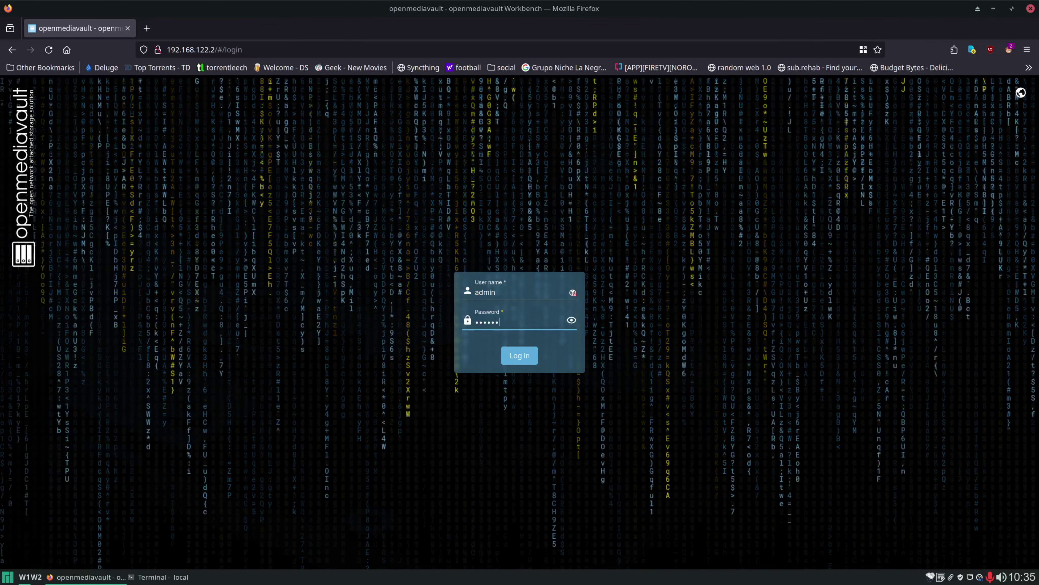
pyautogui.press('Return')
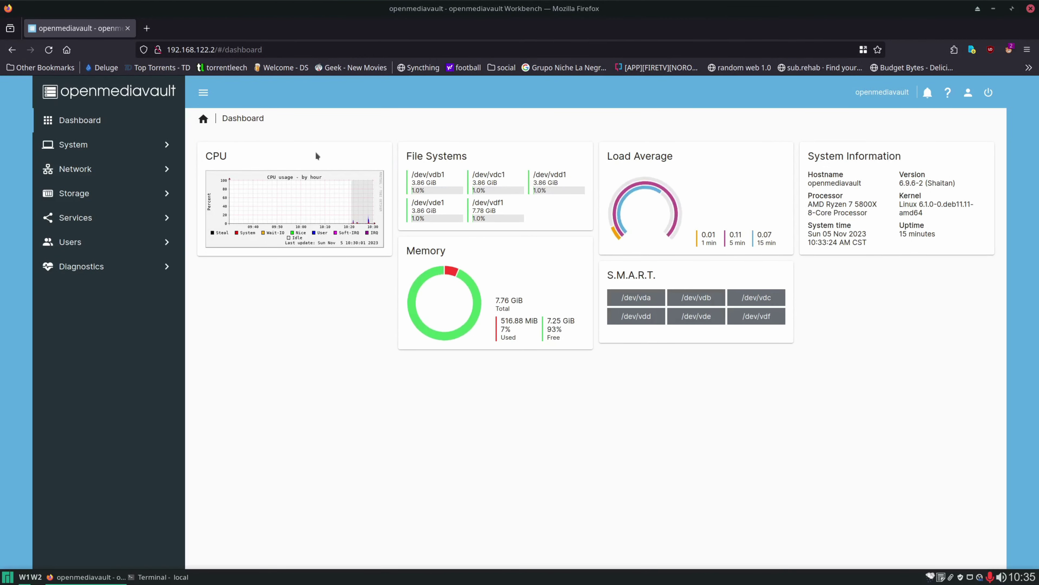
pyautogui.click(109, 144)
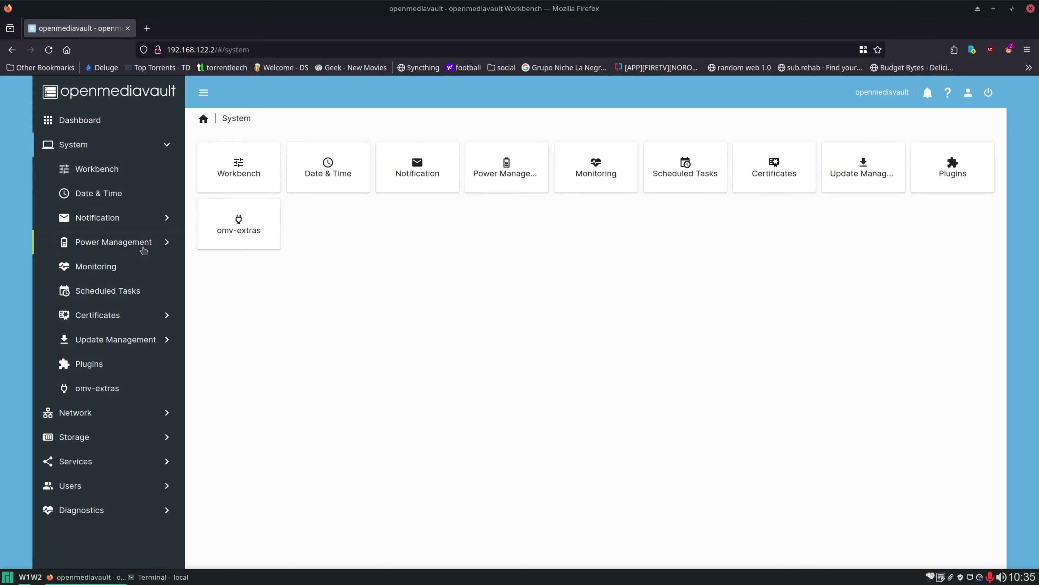
pyautogui.click(123, 290)
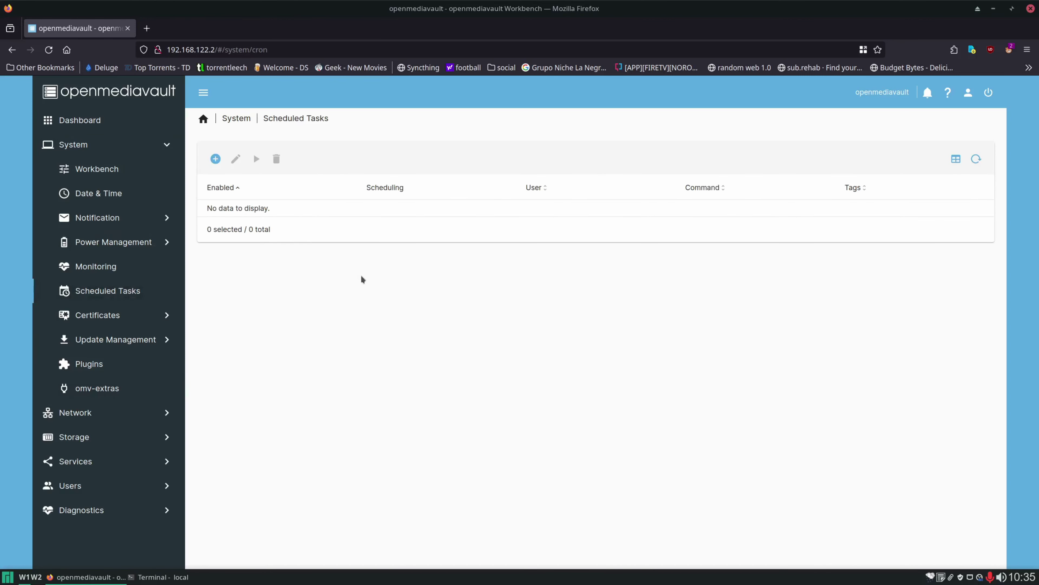
# - Create a new scheduled task set to run at minute 5, hour 4
pyautogui.click(216, 159)
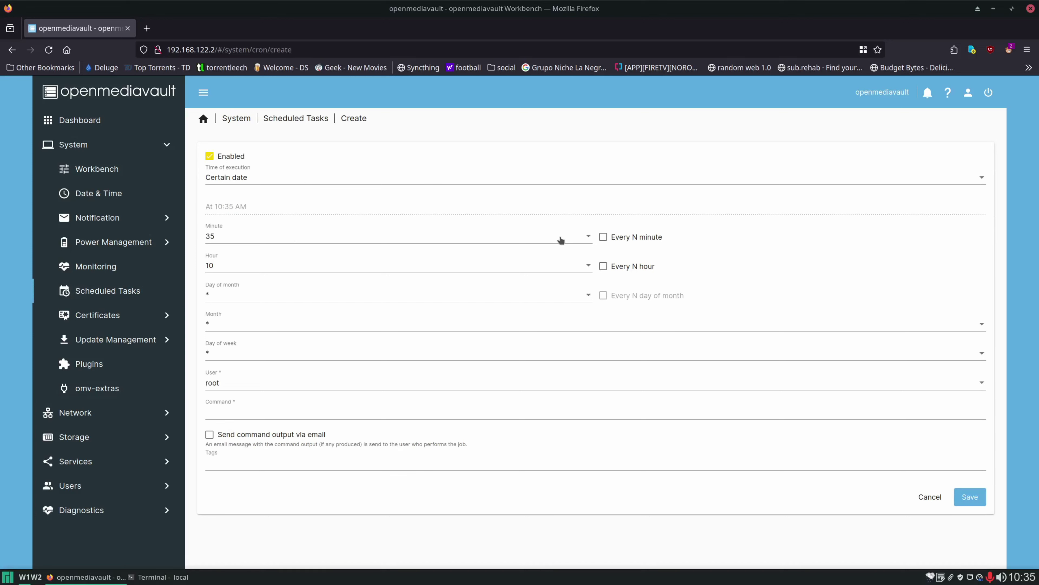
pyautogui.click(550, 237)
pyautogui.scroll(5, 433, 238)
pyautogui.scroll(5, 433, 238)
pyautogui.click(231, 252)
pyautogui.click(764, 201)
pyautogui.click(308, 267)
pyautogui.scroll(3, 341, 275)
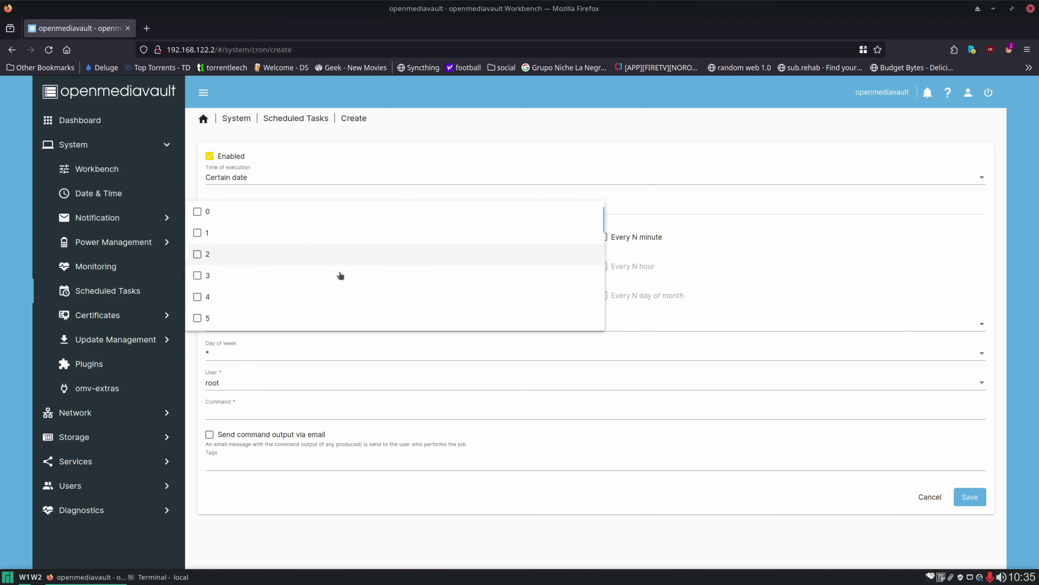
pyautogui.click(369, 216)
pyautogui.click(645, 221)
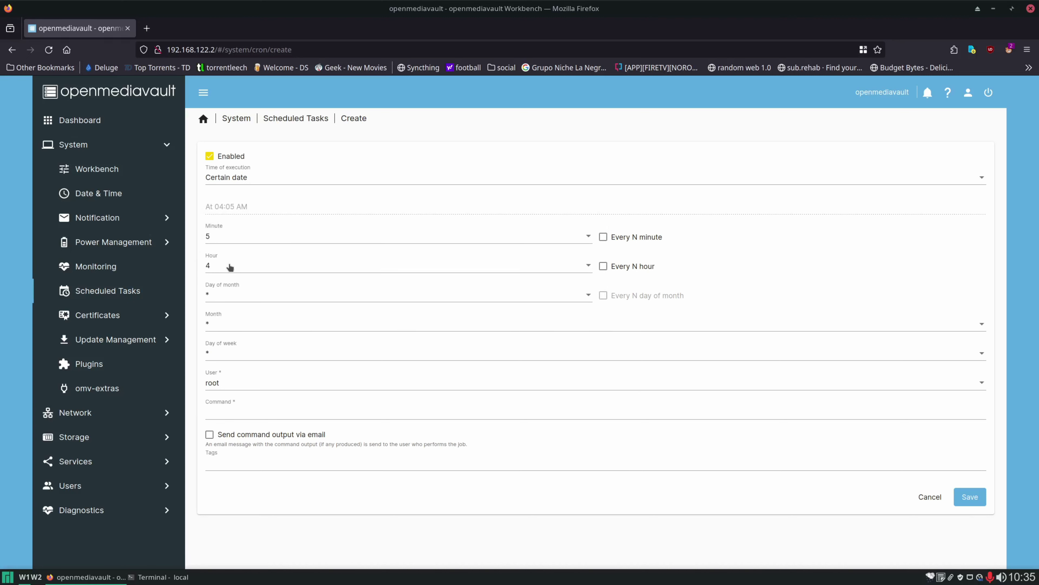
# - Give the task the command timeshift --check, save it, and apply the configuration changes
pyautogui.click(347, 420)
pyautogui.write('timeshift --check')
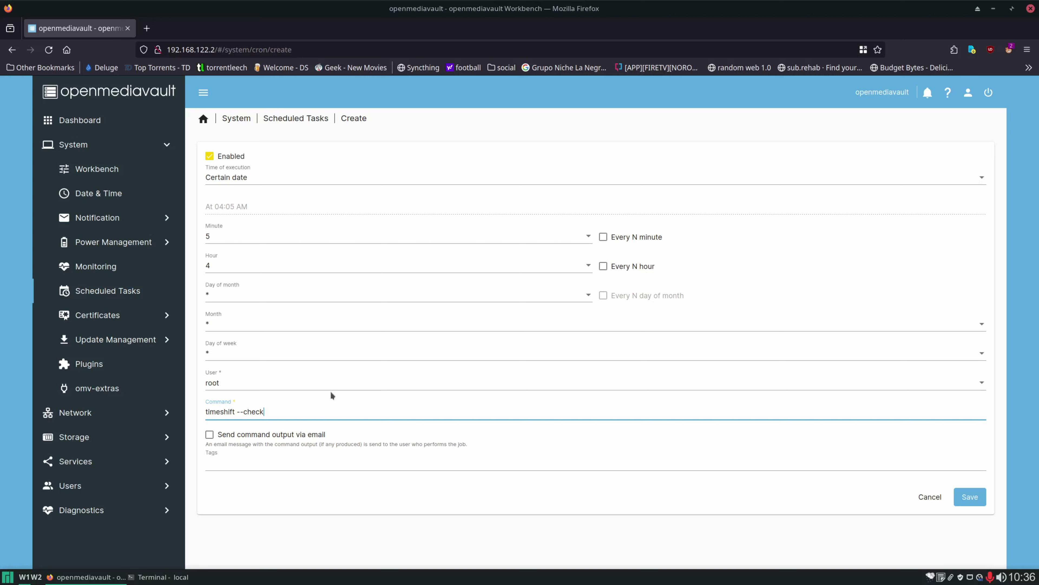
pyautogui.write('&& curl')
pyautogui.press('BackSpace')
pyautogui.press('BackSpace')
pyautogui.press('BackSpace')
pyautogui.press('BackSpace')
pyautogui.press('BackSpace')
pyautogui.press('BackSpace')
pyautogui.press('BackSpace')
pyautogui.click(978, 500)
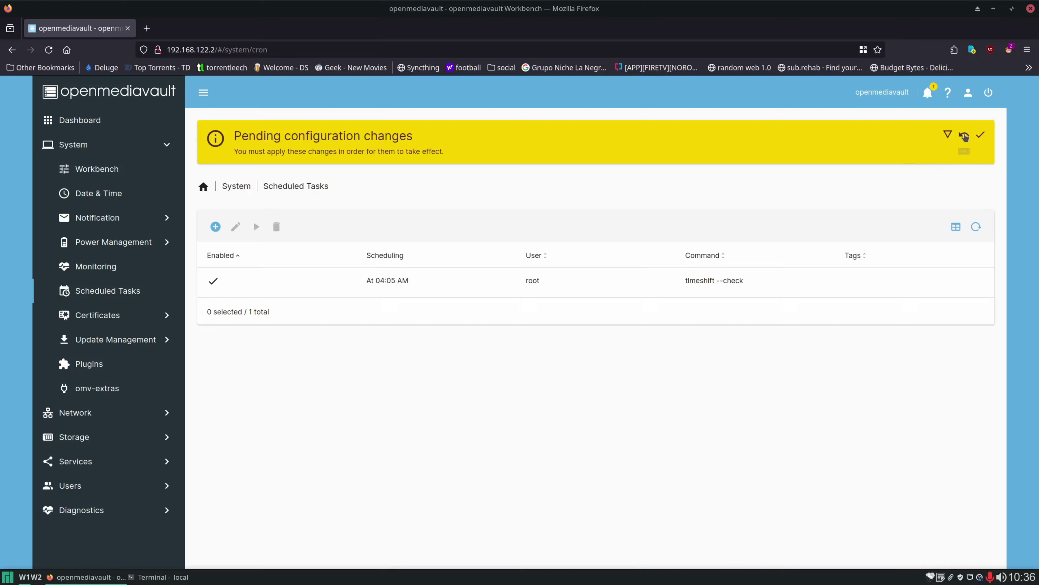
pyautogui.click(982, 135)
pyautogui.click(594, 349)
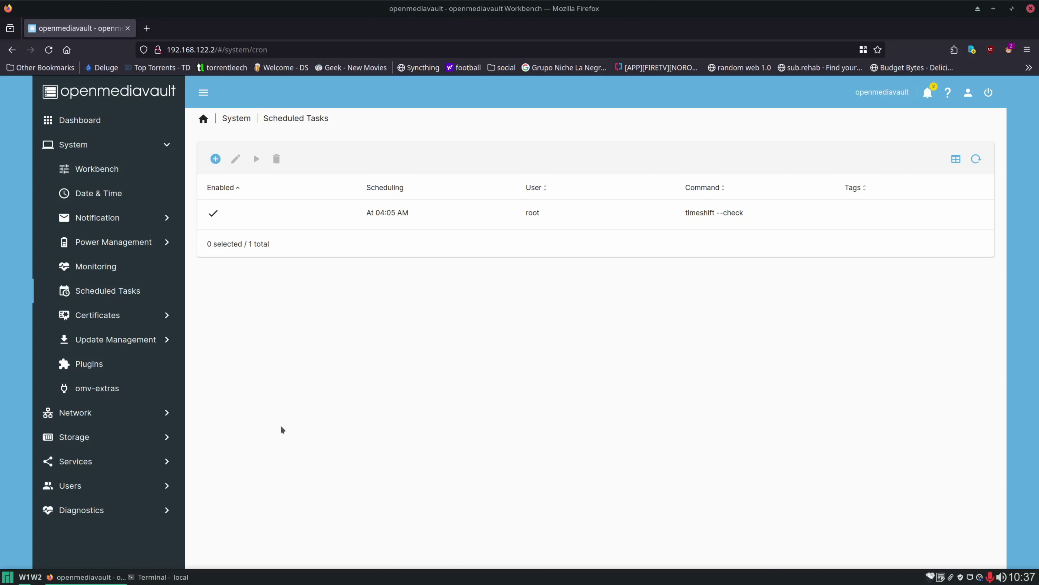
pyautogui.hotkey('alt', 'Tab')
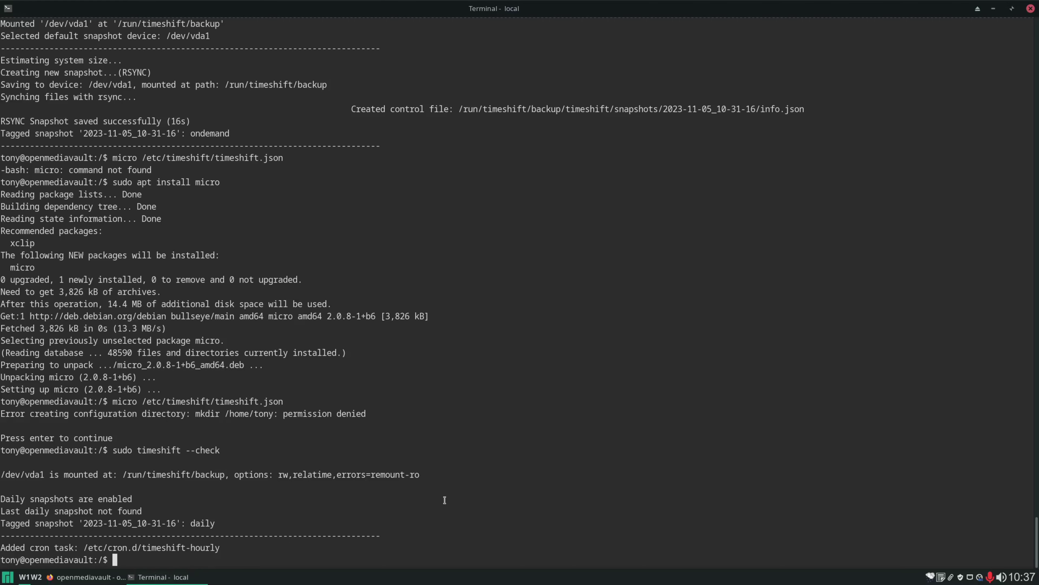
pyautogui.press('super+Down')
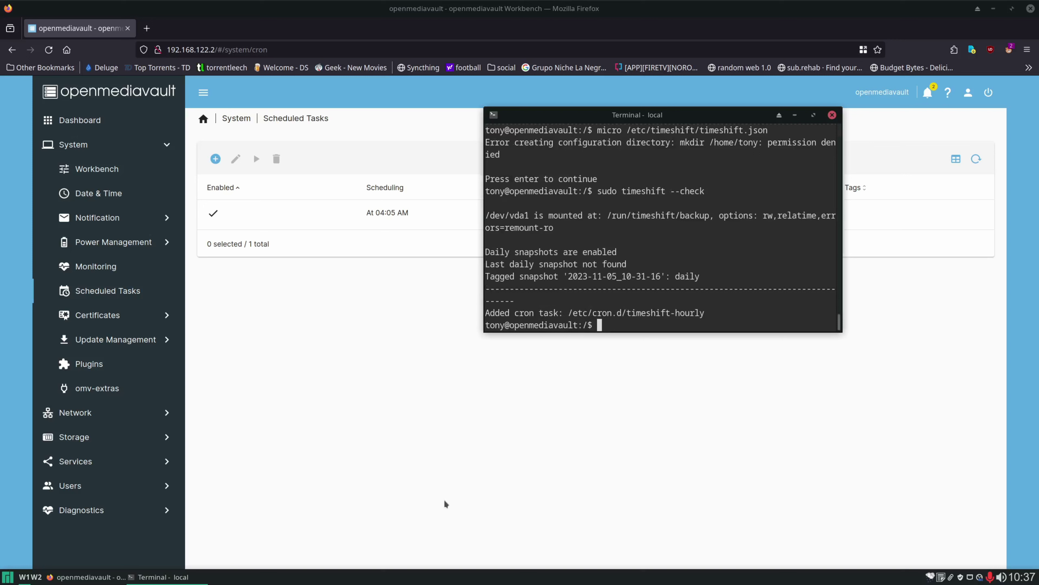
pyautogui.write('update')
pyautogui.press('Return')
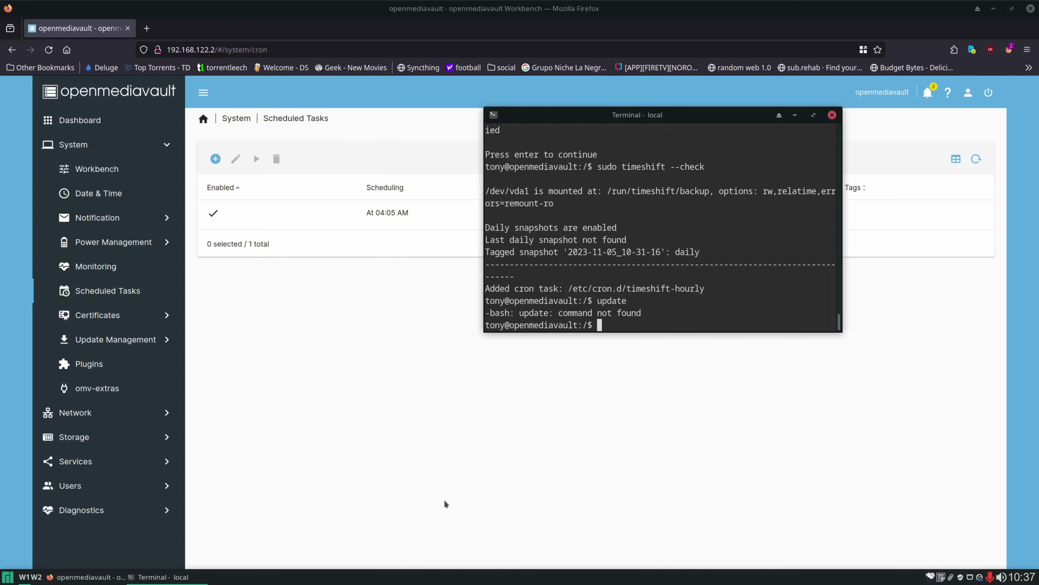
pyautogui.click(401, 416)
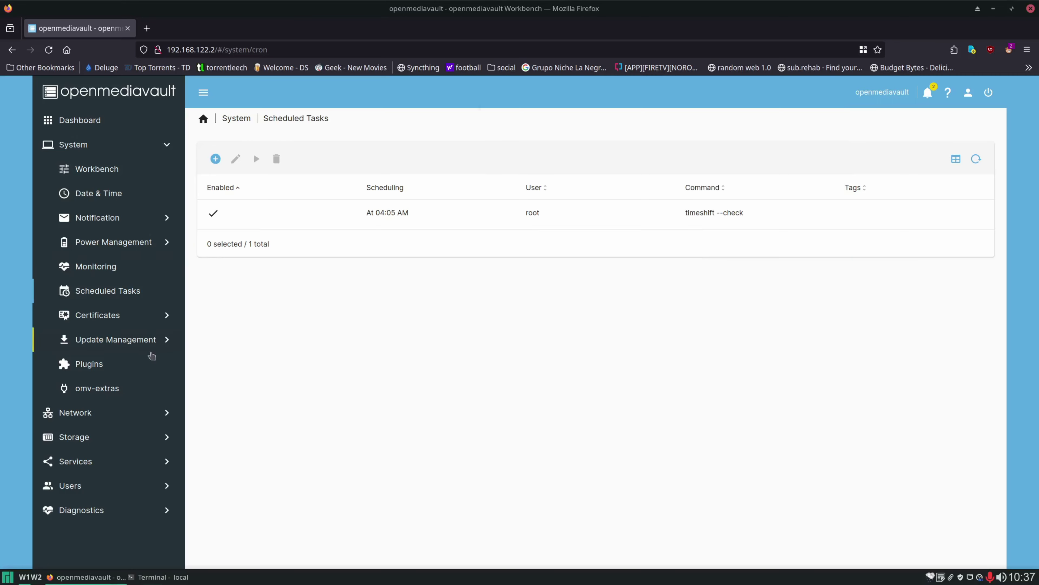
# - In Storage > Shared Folders, create and save a folder named home on /dev/vdb1
pyautogui.click(120, 440)
pyautogui.click(115, 315)
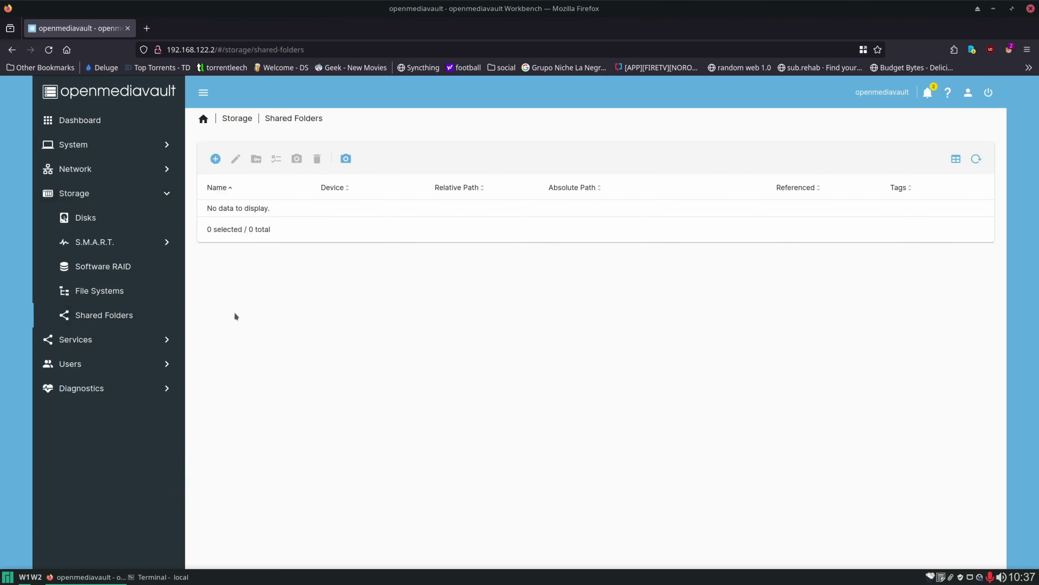
pyautogui.click(216, 160)
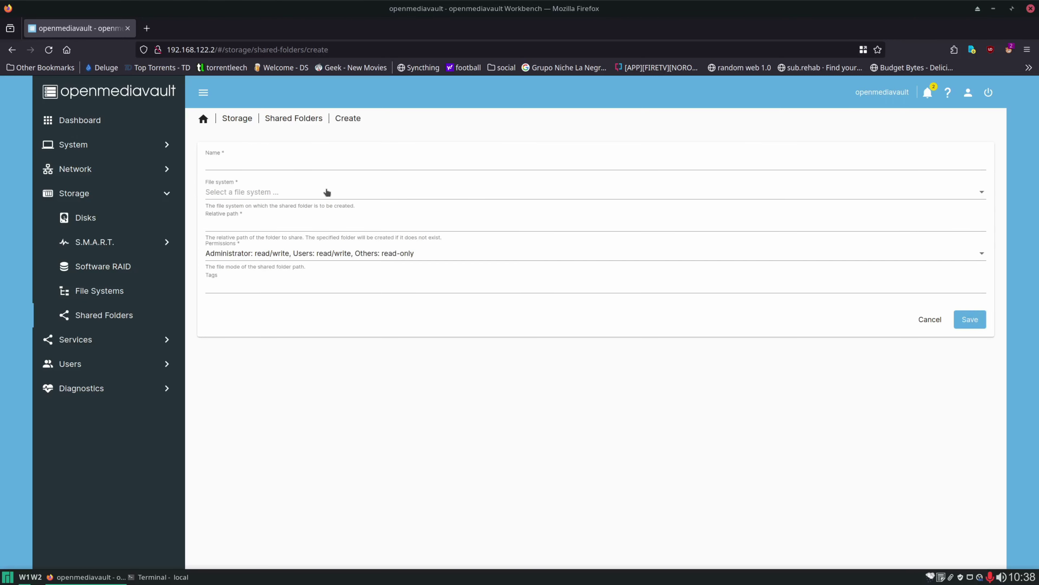
pyautogui.click(312, 167)
pyautogui.write('home')
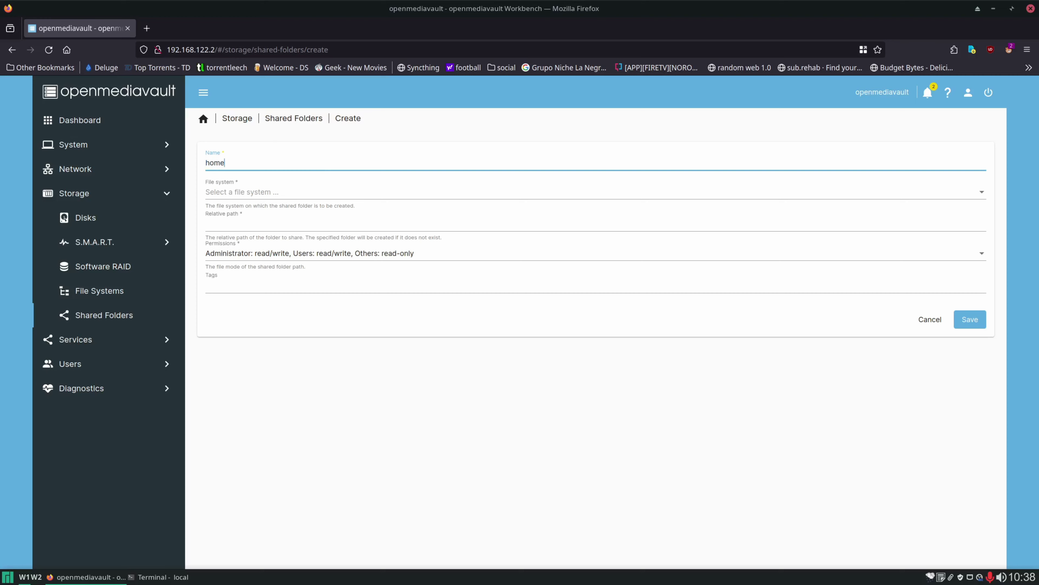
pyautogui.click(299, 190)
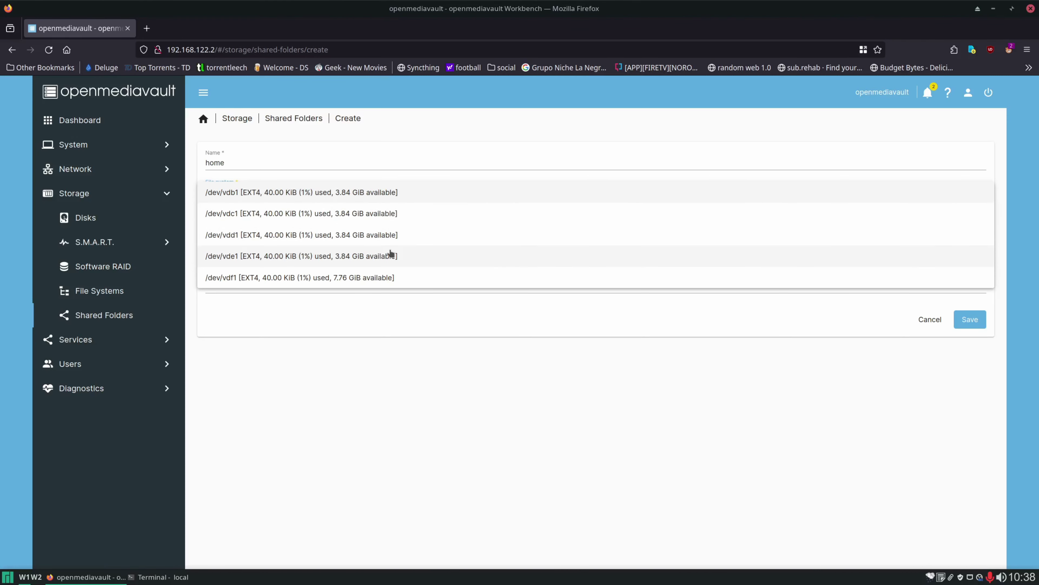
pyautogui.click(395, 194)
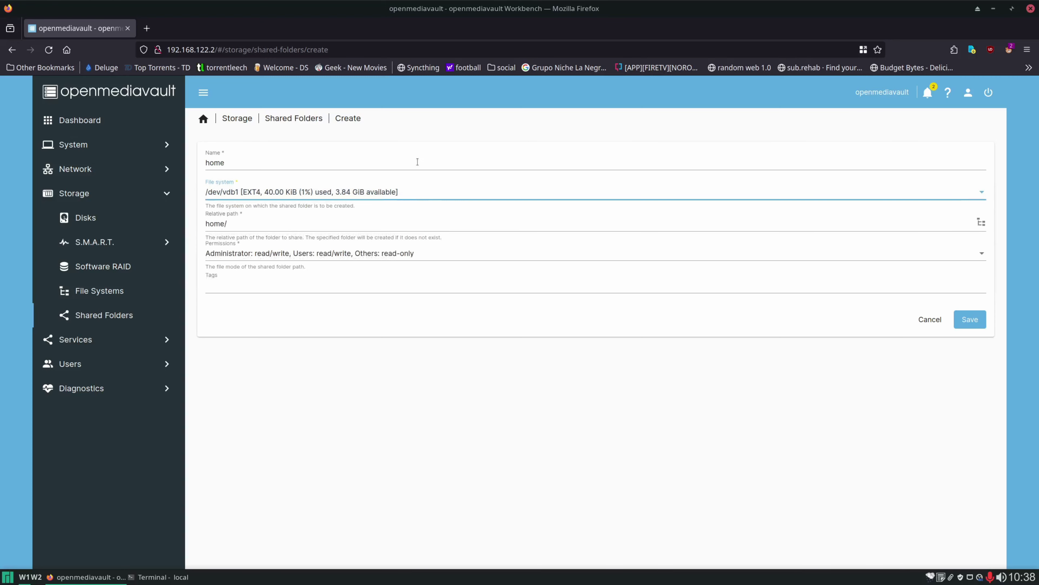
pyautogui.click(970, 319)
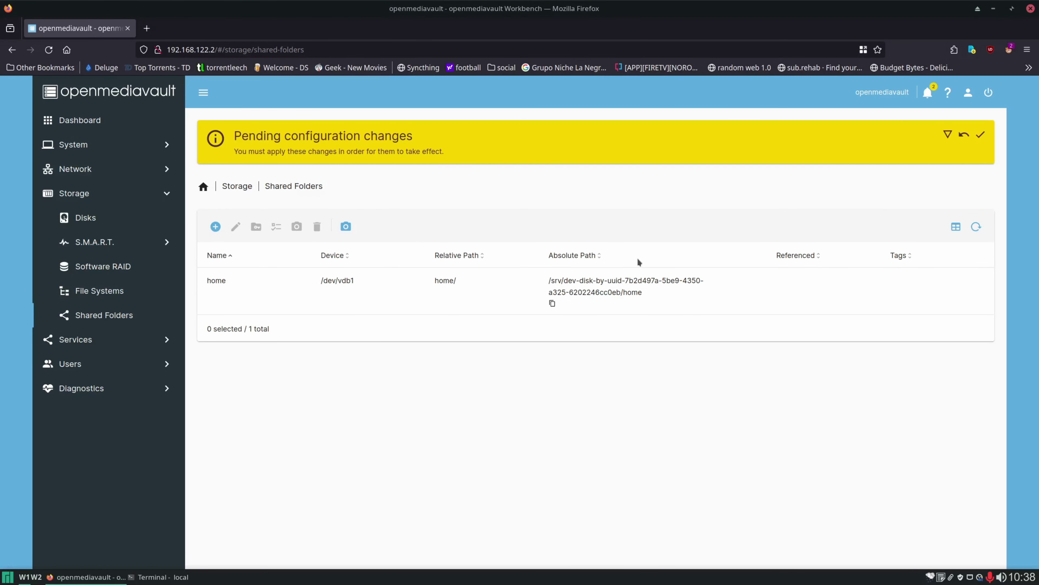
pyautogui.click(216, 226)
# - Add the docker and media shared folders, both on /dev/vdb1
pyautogui.click(321, 230)
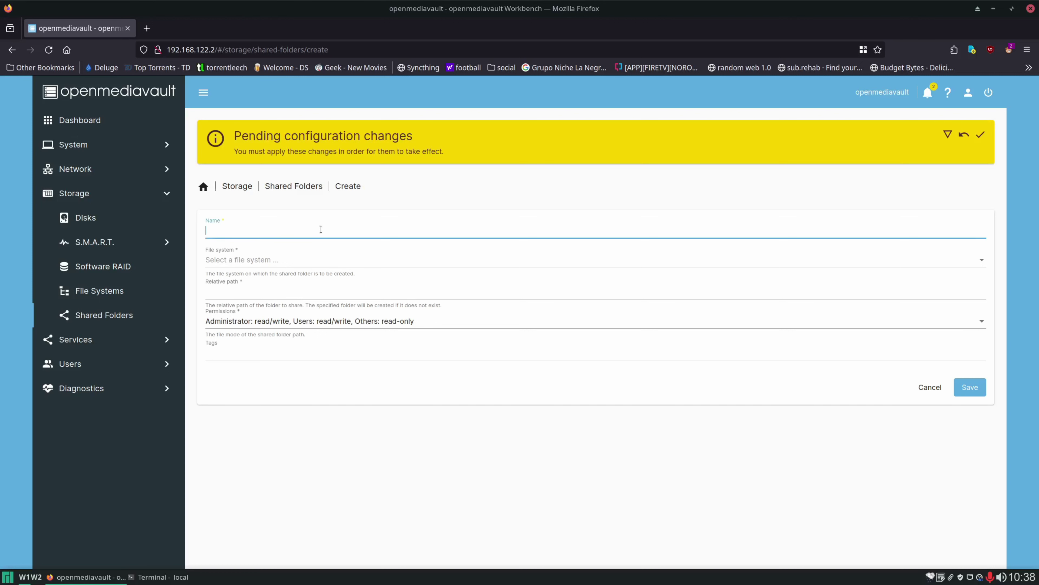
pyautogui.write('docker')
pyautogui.click(298, 264)
pyautogui.click(332, 269)
pyautogui.click(967, 387)
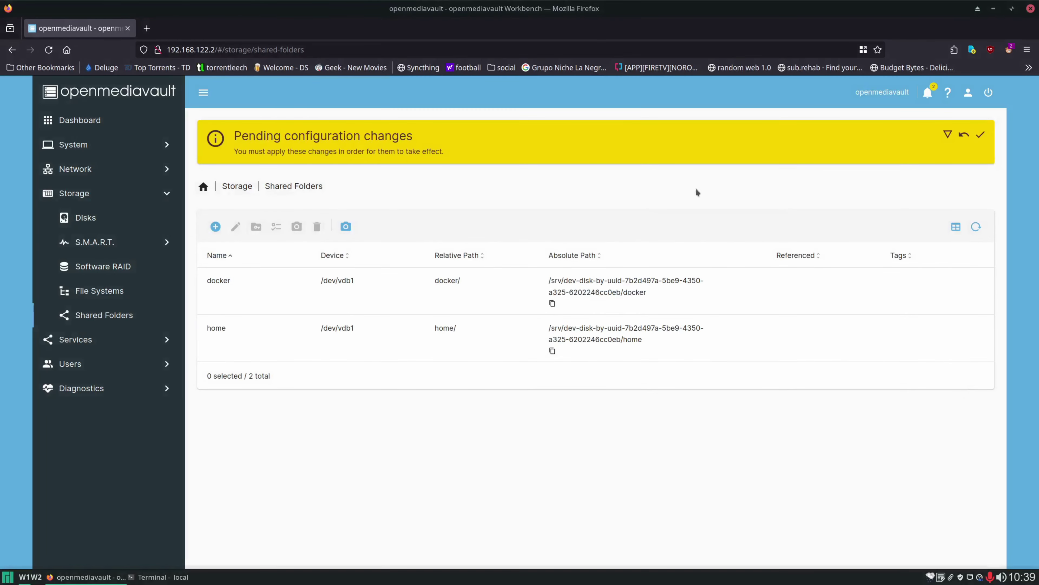
pyautogui.click(216, 227)
pyautogui.write('media')
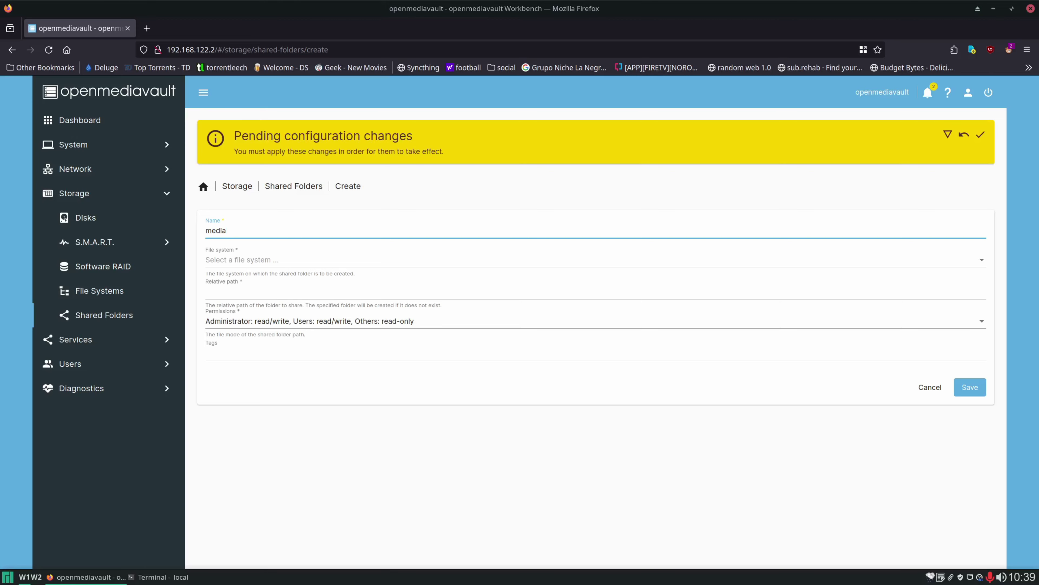
pyautogui.click(278, 265)
pyautogui.click(285, 268)
pyautogui.click(978, 389)
# - Add the public shared folder on /dev/vdb1 and name a new folder backups
pyautogui.click(325, 231)
pyautogui.write('public')
pyautogui.click(279, 259)
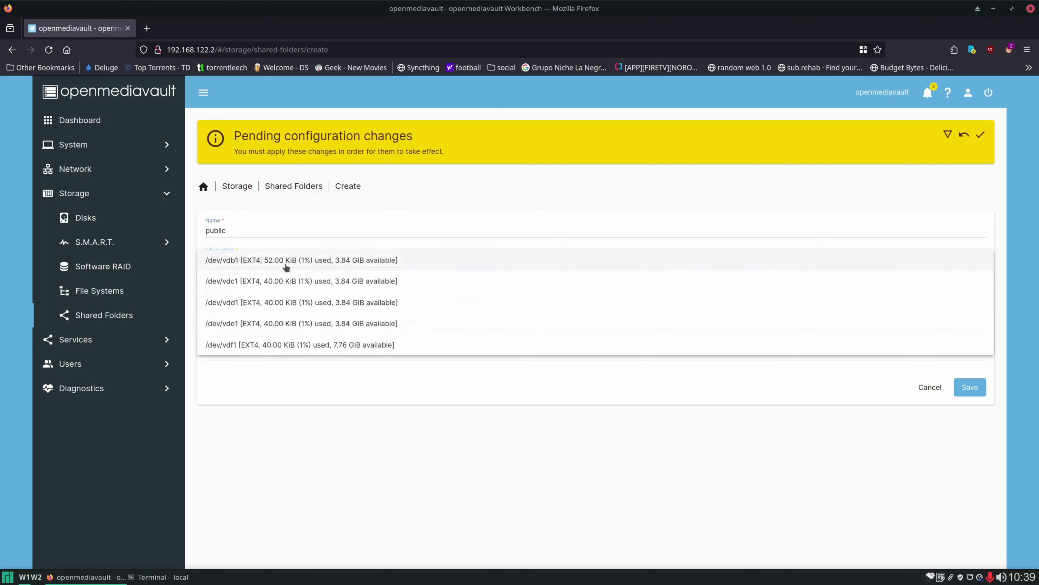
pyautogui.click(303, 266)
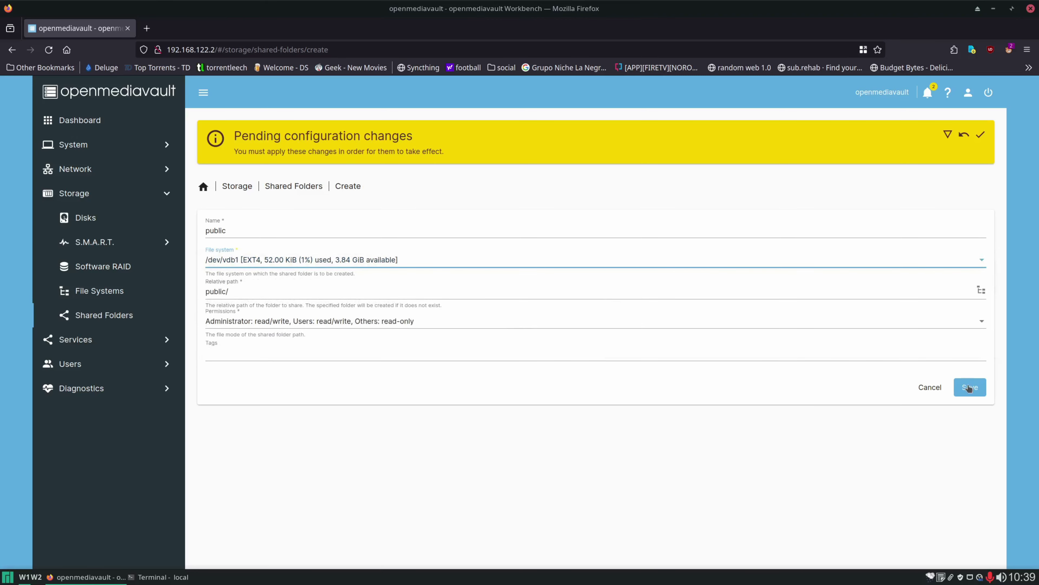
pyautogui.click(970, 387)
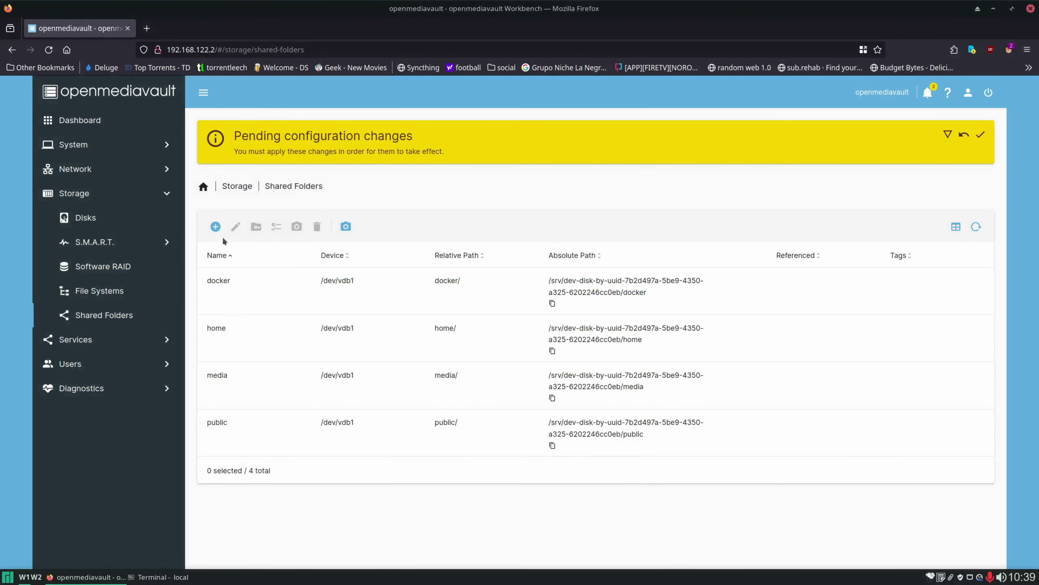
pyautogui.click(216, 226)
pyautogui.click(294, 225)
pyautogui.write('backups')
# - Put the backups folder on /dev/vdb1, save it, and apply the pending changes
pyautogui.click(298, 260)
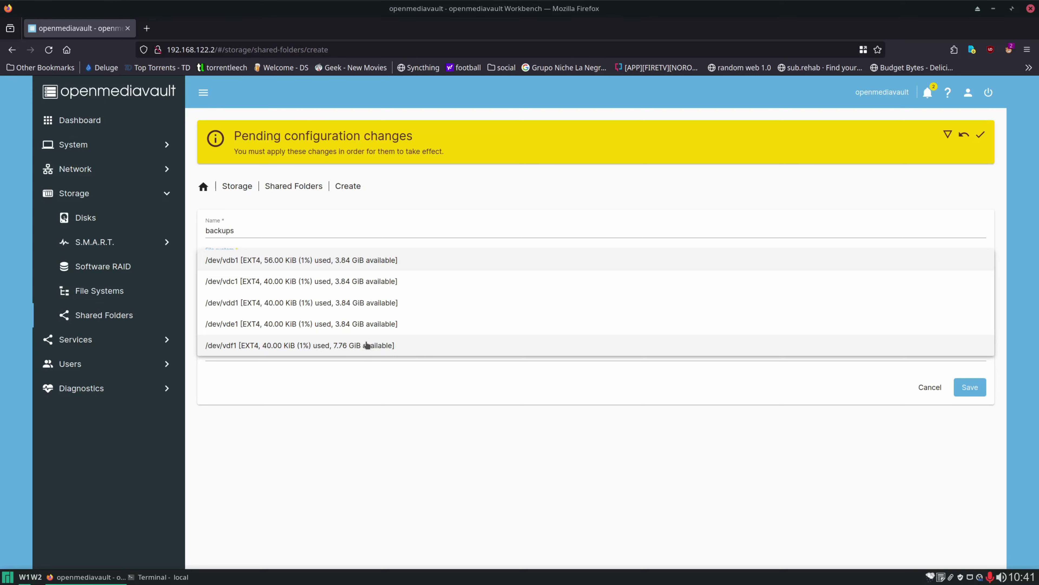
pyautogui.click(389, 260)
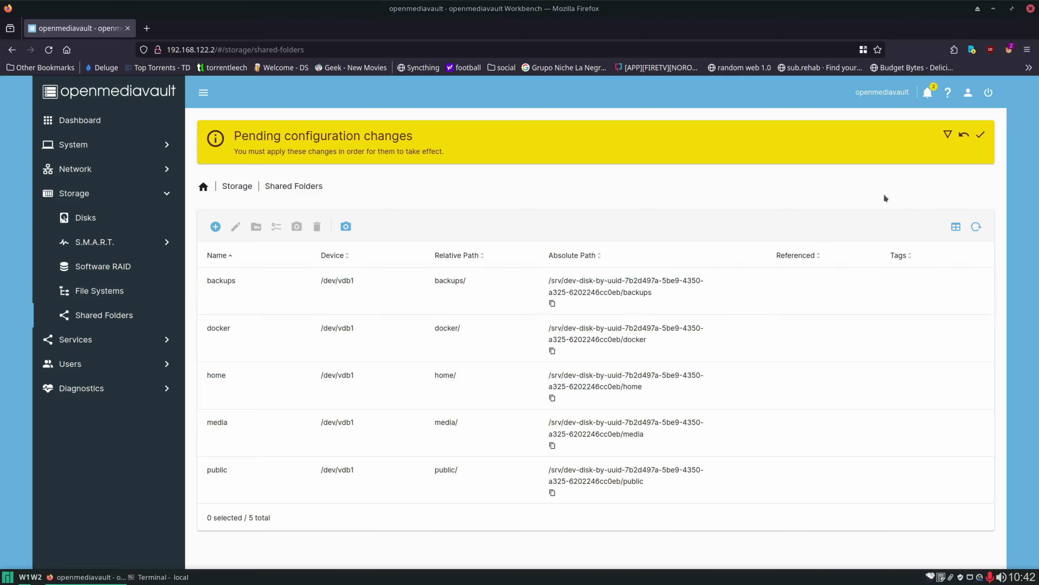
pyautogui.click(981, 138)
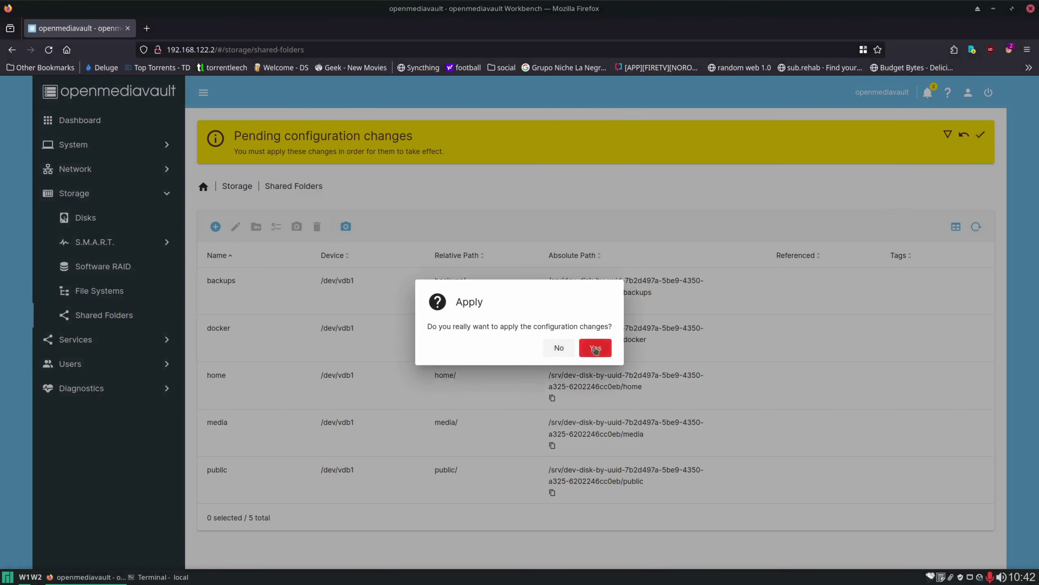
pyautogui.click(596, 349)
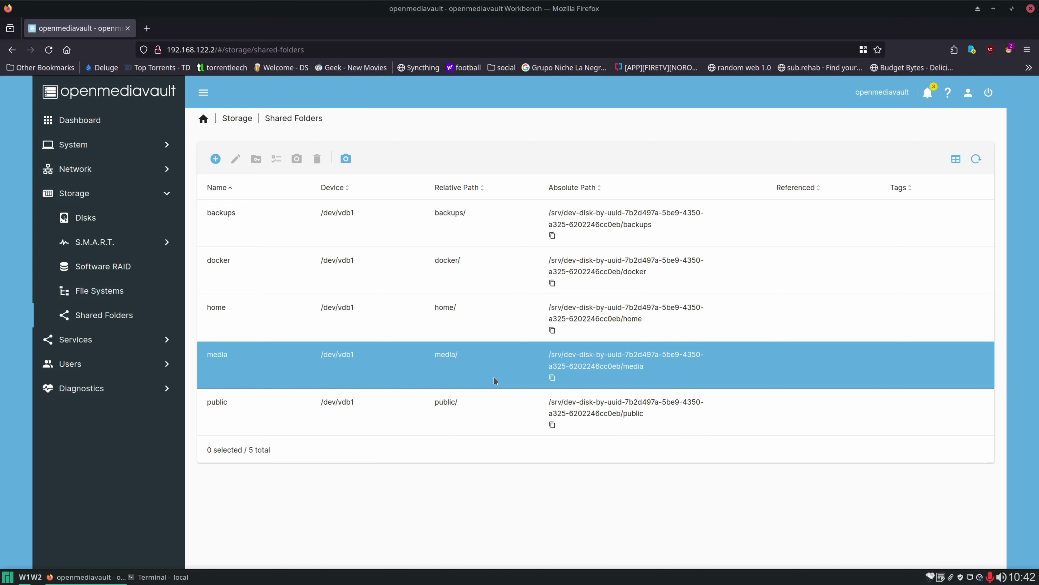
# - Open the User Management settings and end the terminal's SSH session on the server
pyautogui.click(87, 366)
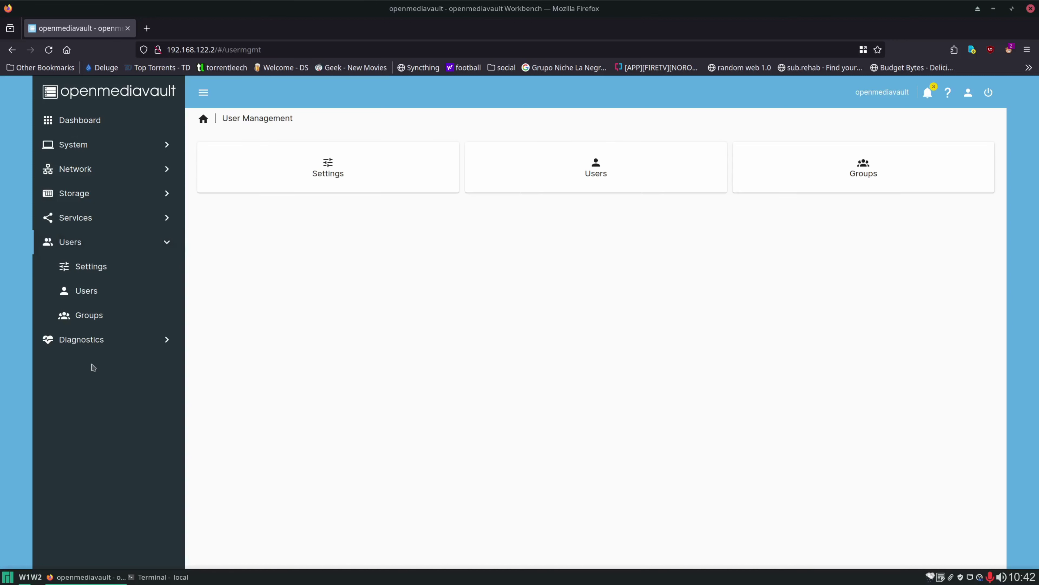
pyautogui.click(331, 180)
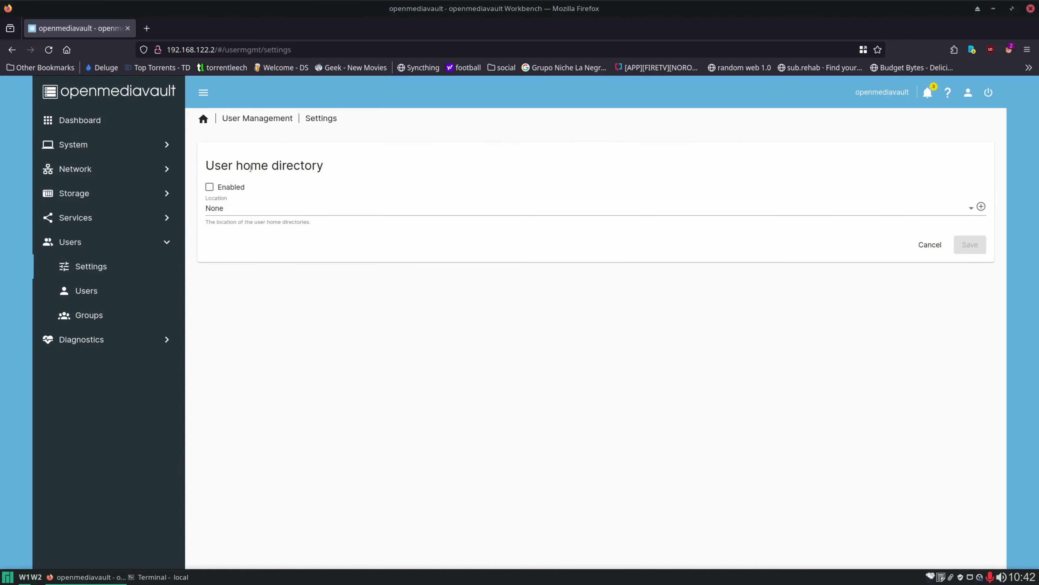
pyautogui.click(184, 578)
pyautogui.hotkey('ctrl', 'd')
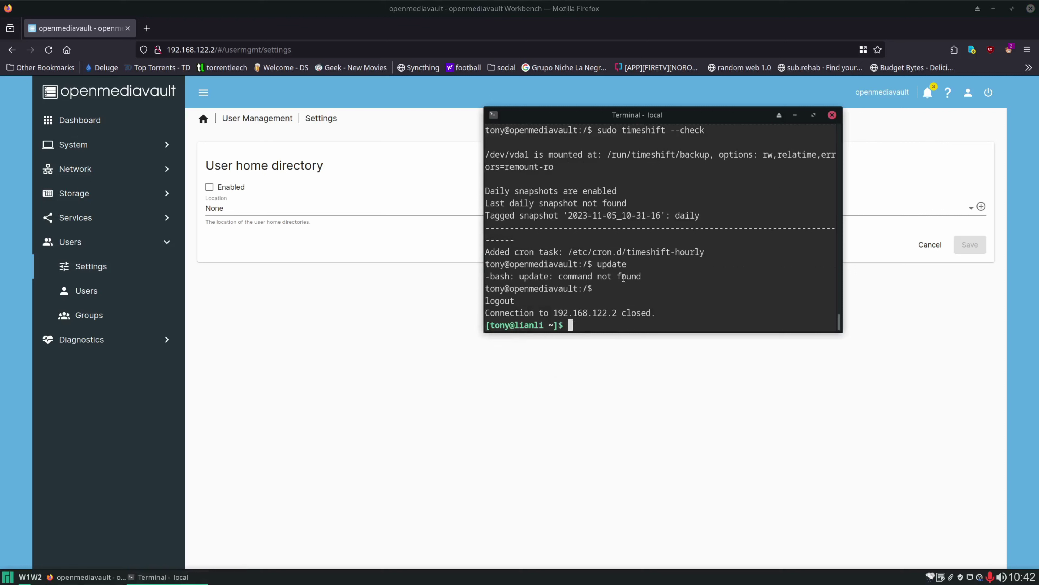
# - Enable user home directories with location home, save, and apply the changes
pyautogui.click(375, 285)
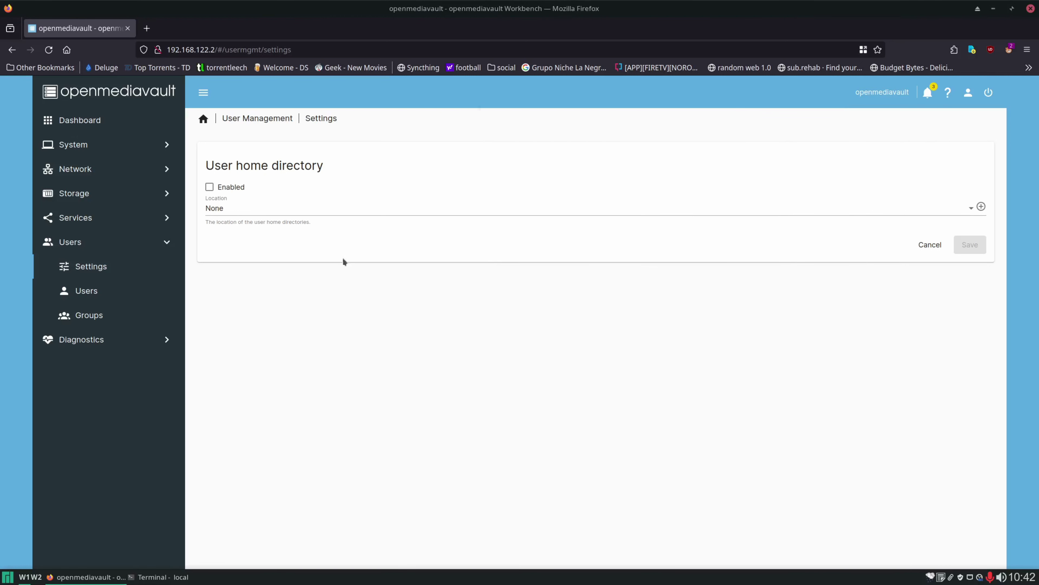
pyautogui.click(209, 187)
pyautogui.click(860, 209)
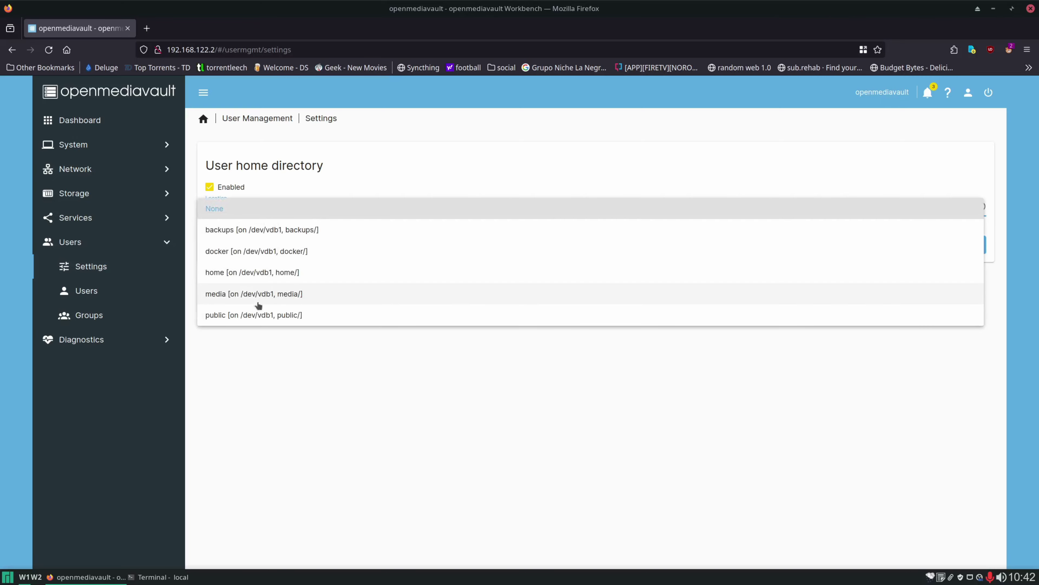
pyautogui.click(309, 278)
pyautogui.click(968, 247)
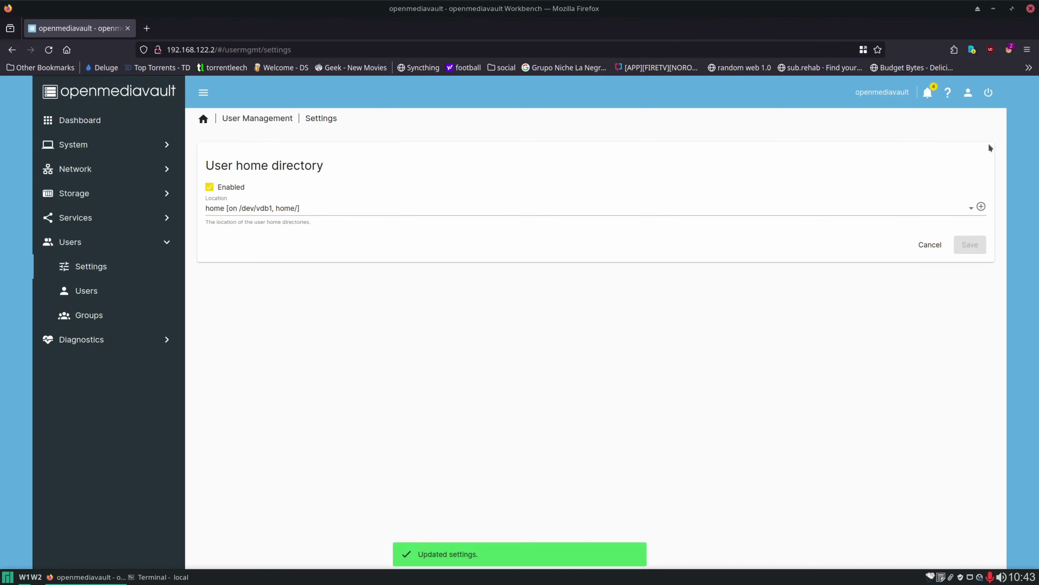
pyautogui.click(981, 135)
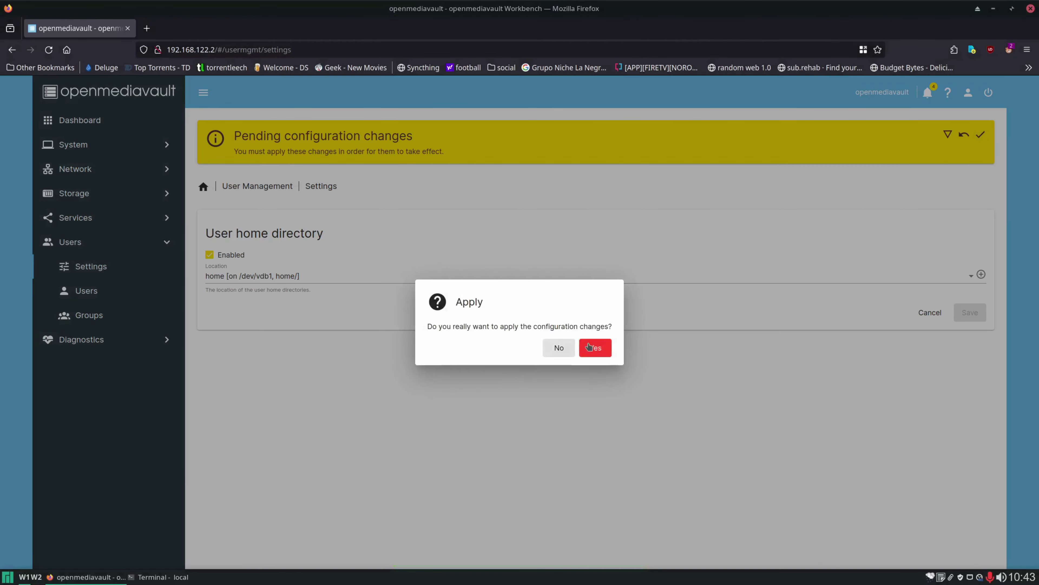
pyautogui.click(589, 347)
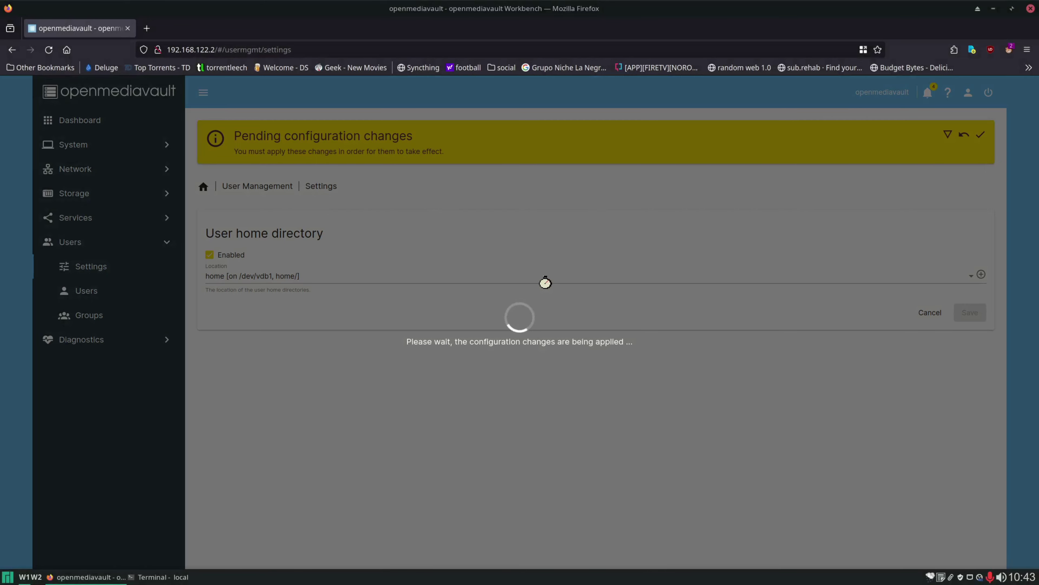
# - SSH into omv again and run pwd, showing home under /srv/dev-disk-by-uuid-…/home/
pyautogui.hotkey('alt', 'Tab')
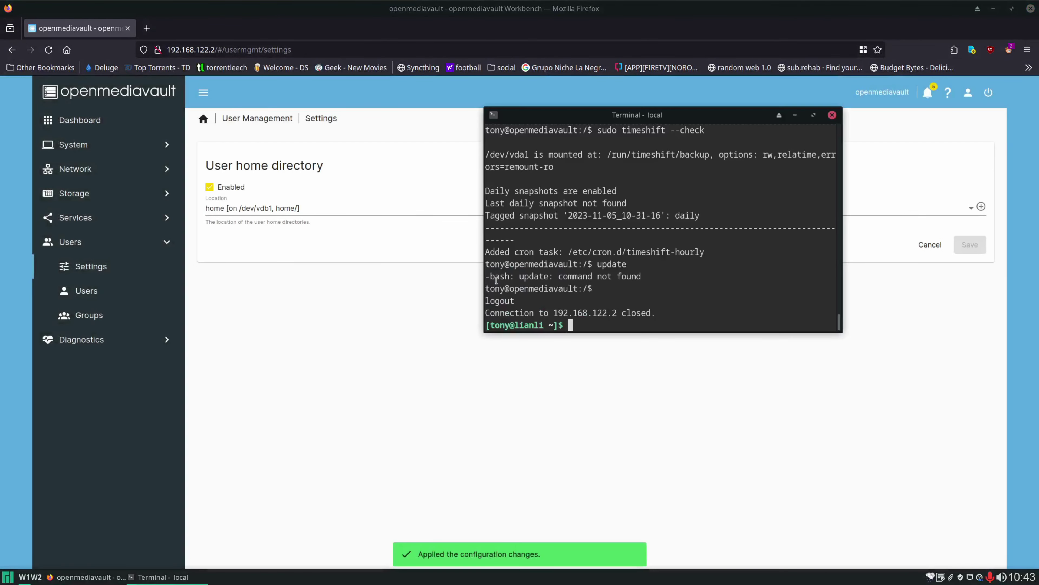
pyautogui.write('ssh omv')
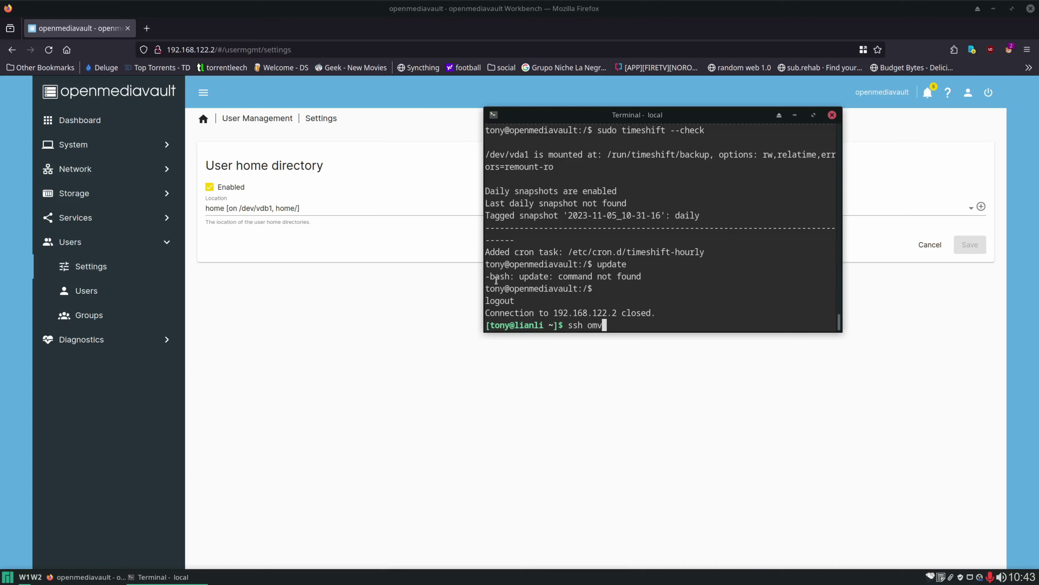
pyautogui.press('Return')
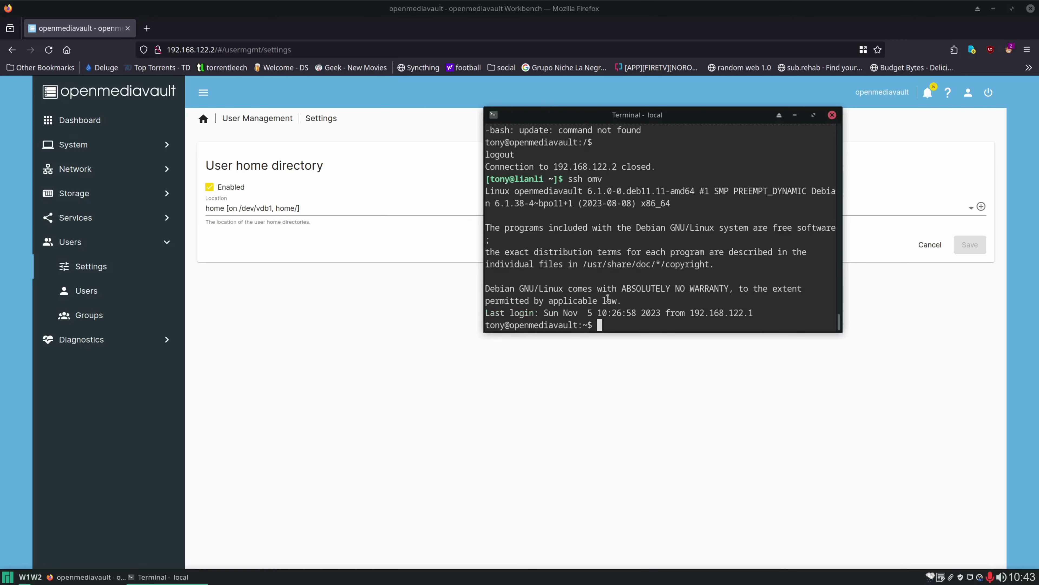
pyautogui.moveTo(583, 324); pyautogui.dragTo(585, 325)
pyautogui.click(651, 323)
pyautogui.write('pwd')
pyautogui.press('Return')
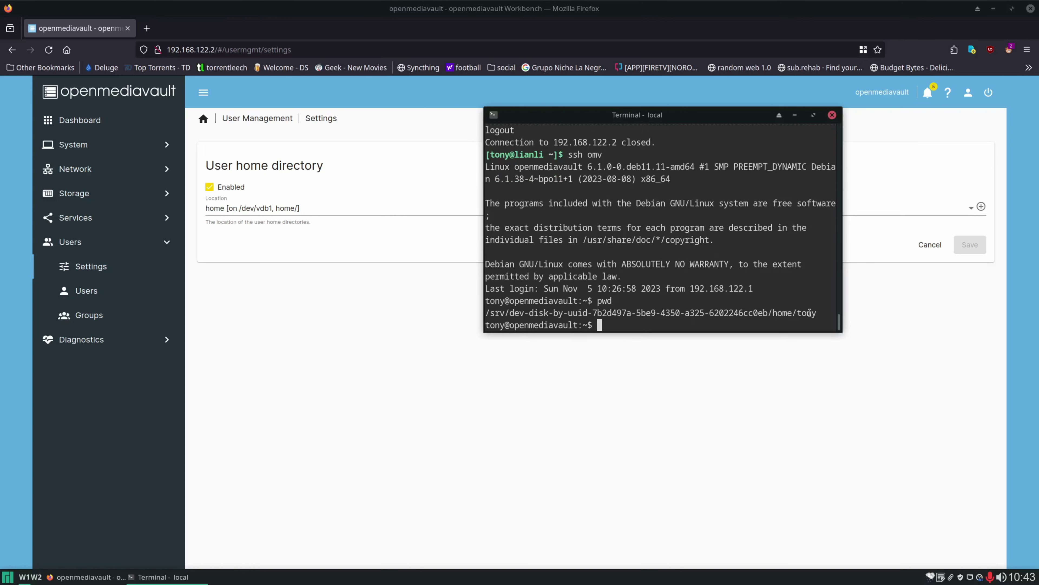
# - Show Storage > Shared Folders and move the terminal aside to reveal the home row
pyautogui.click(692, 401)
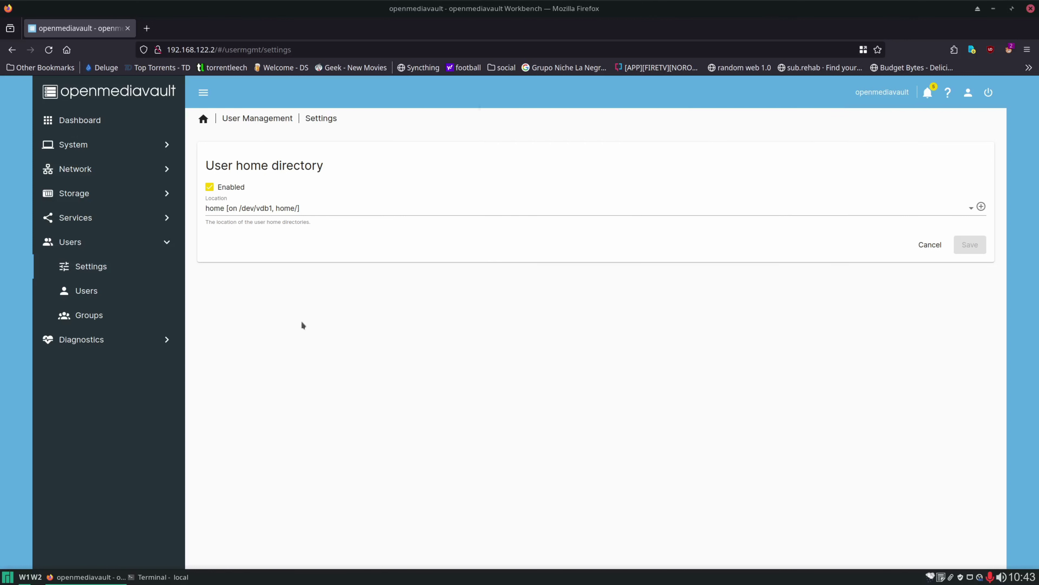
pyautogui.click(96, 195)
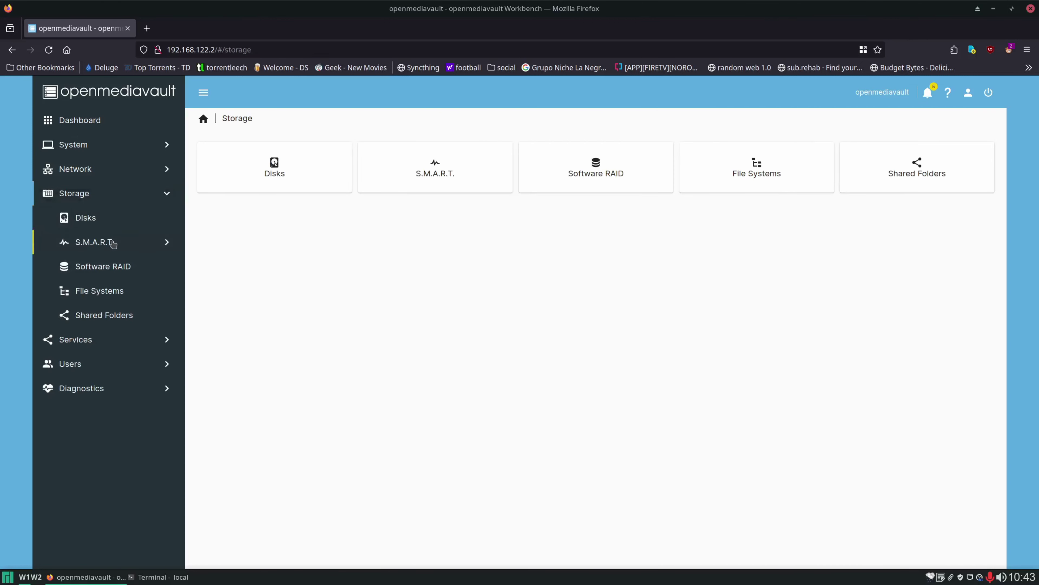
pyautogui.click(104, 316)
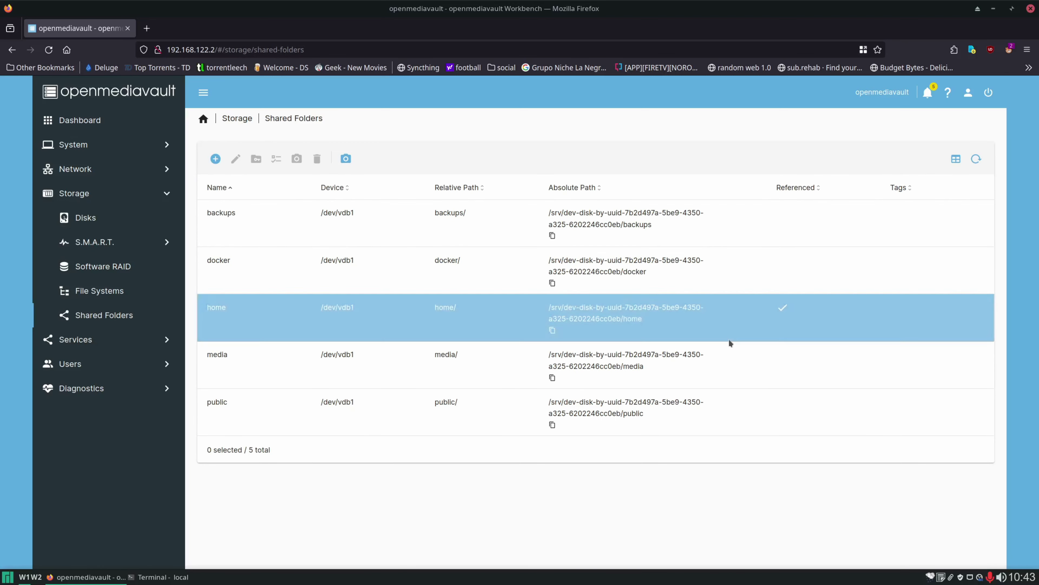
pyautogui.click(160, 577)
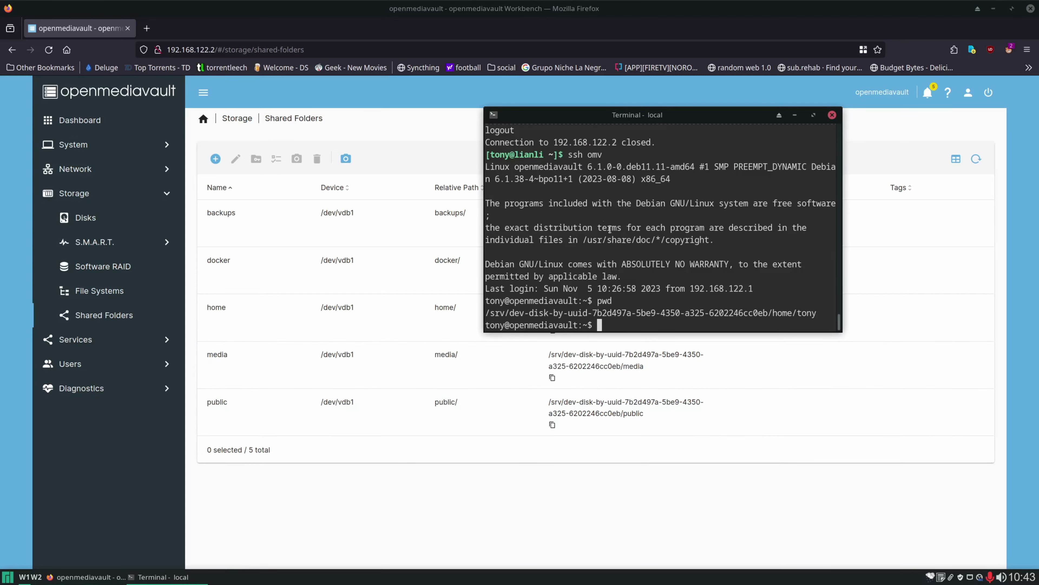
pyautogui.moveTo(663, 117); pyautogui.dragTo(696, 81)
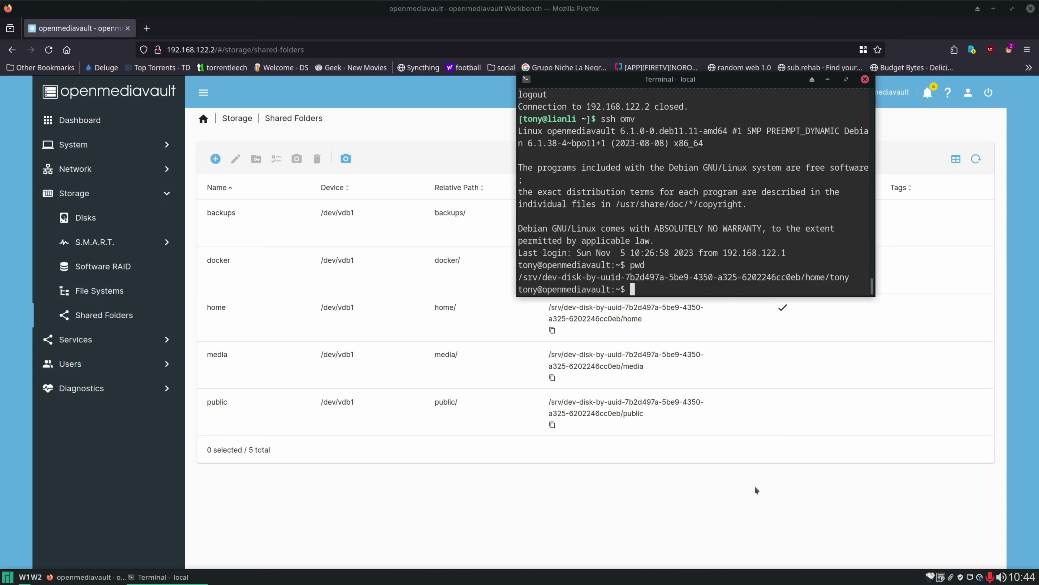
# - In micro, add alias update='sudo timeshift --create --comment "update" && sudo omv-upgrade' to .bashrc and save
pyautogui.write('micro .sashrc')
pyautogui.press('Return')
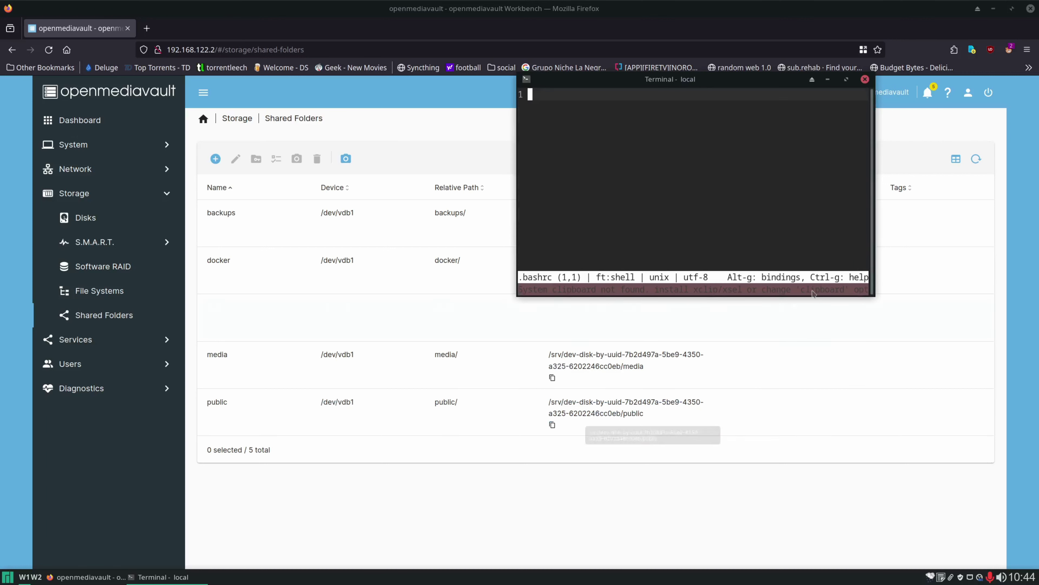
pyautogui.moveTo(755, 141); pyautogui.dragTo(662, 187)
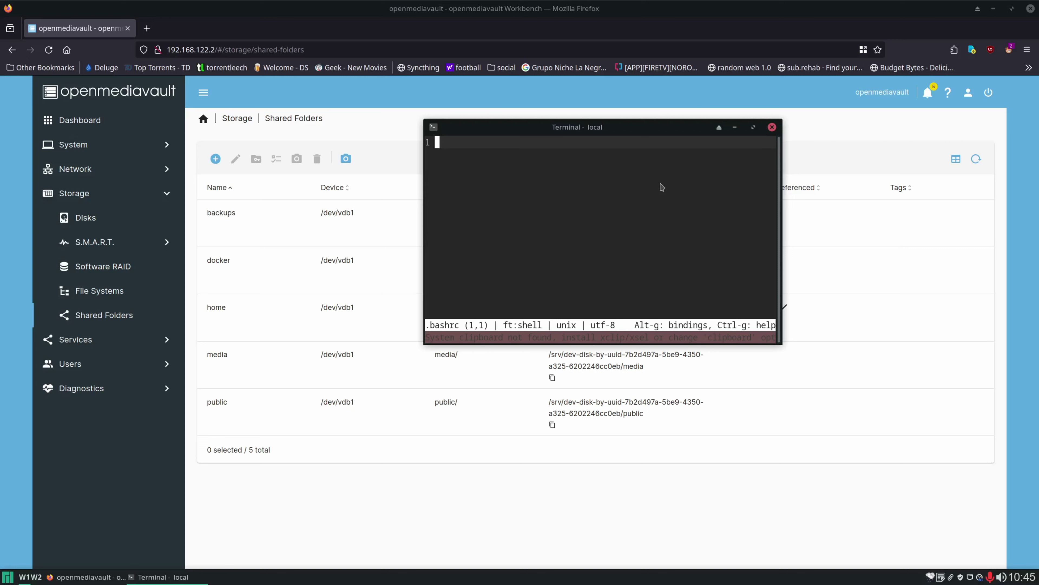
pyautogui.write('alias ')
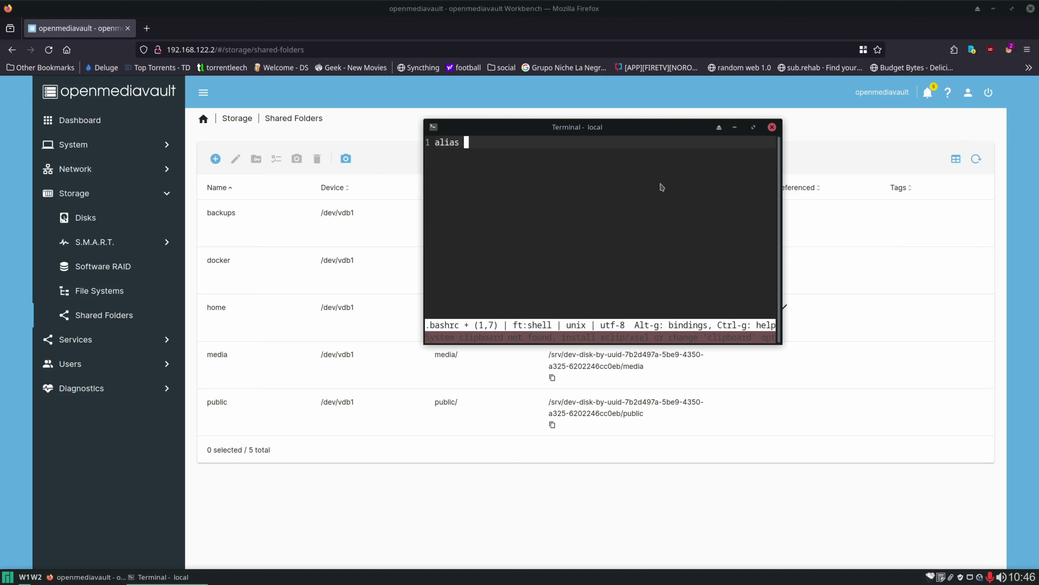
pyautogui.write('updat')
pyautogui.press('BackSpace')
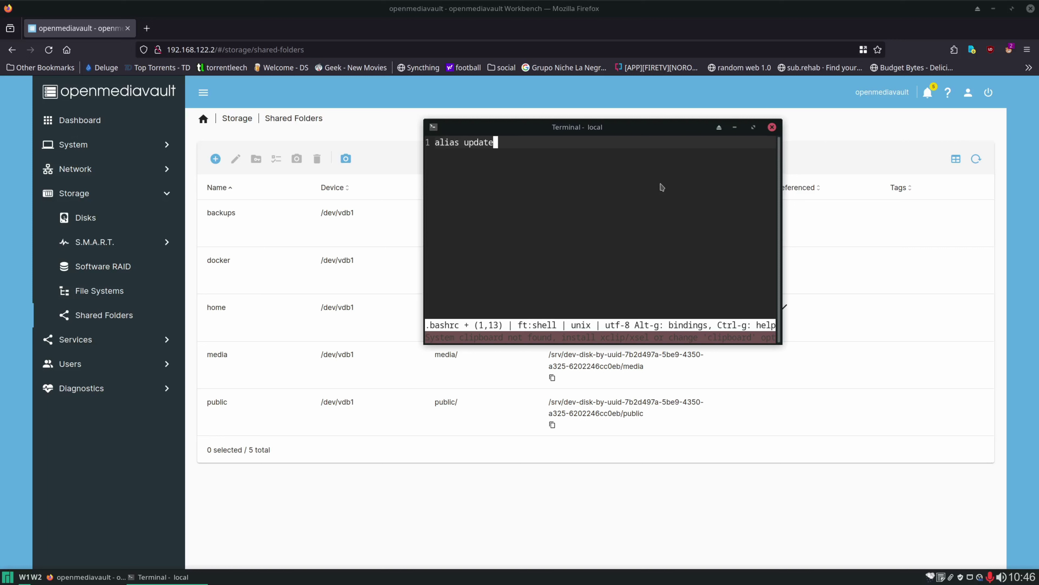
pyautogui.write("='sudo timeshift --create")
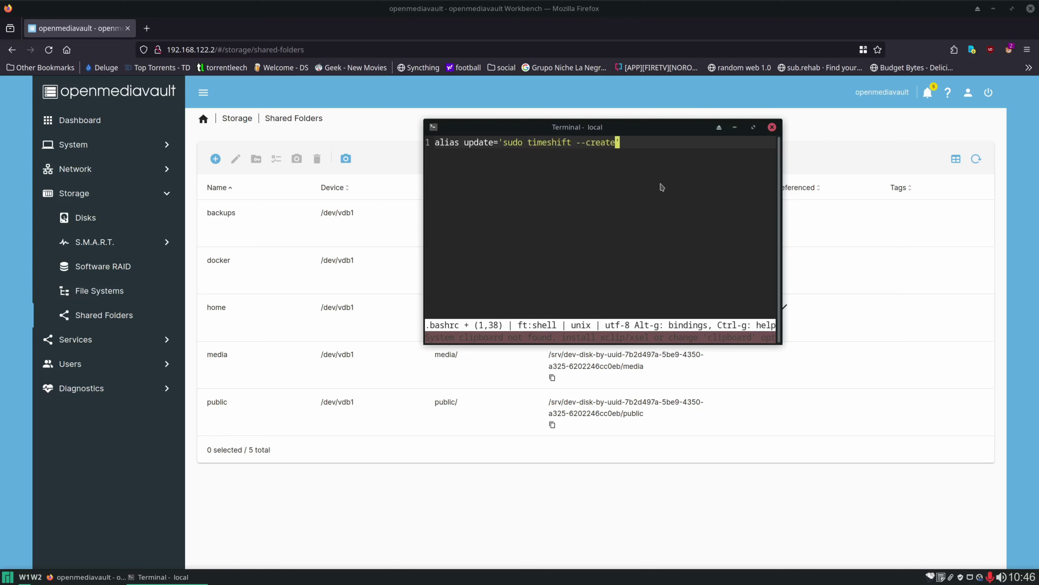
pyautogui.write(' --comment "update" &&')
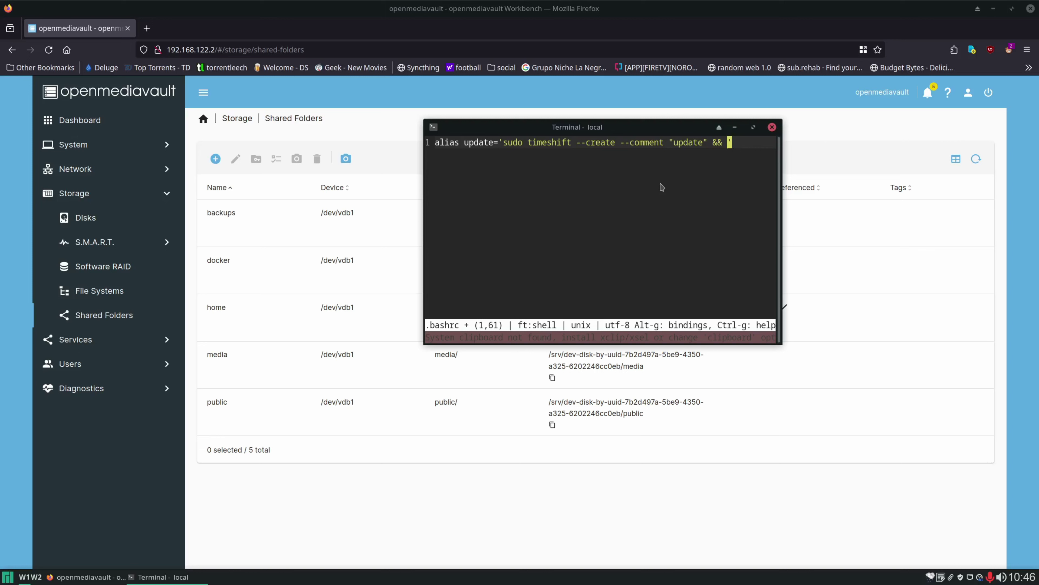
pyautogui.write('sudo ome-upgrade')
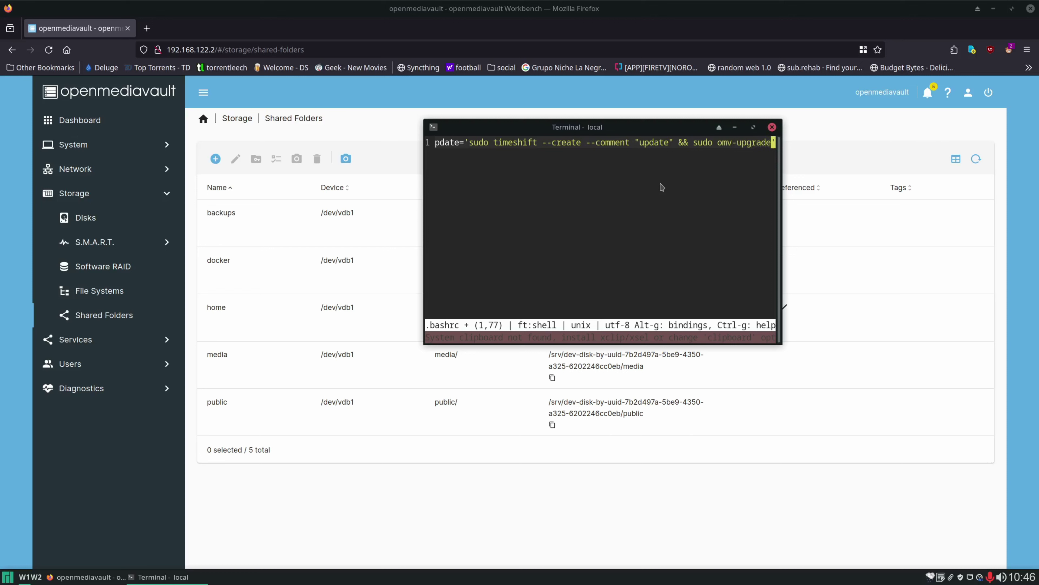
pyautogui.hotkey('ctrl', 's')
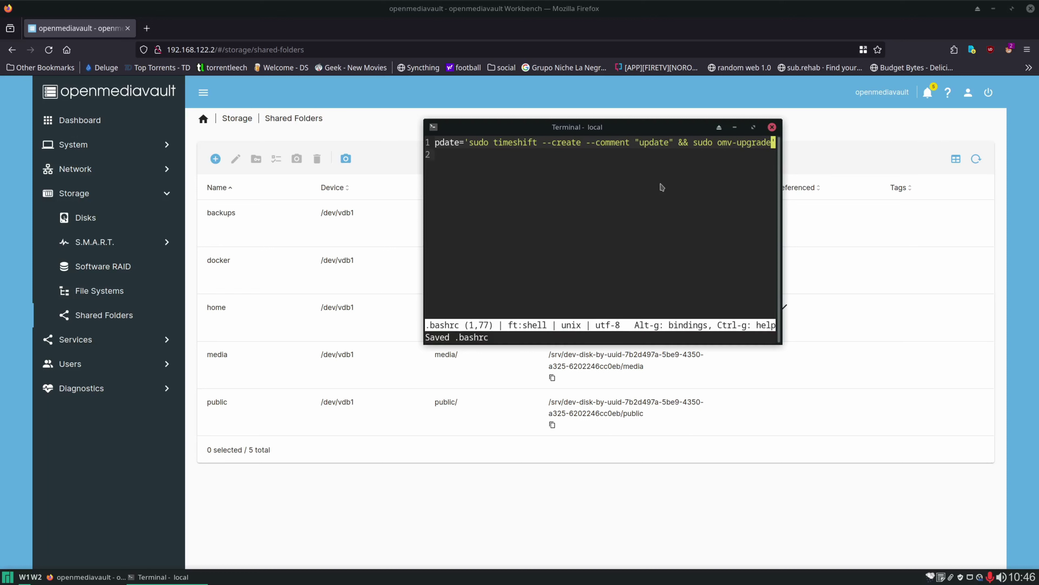
pyautogui.hotkey('ctrl', 'q')
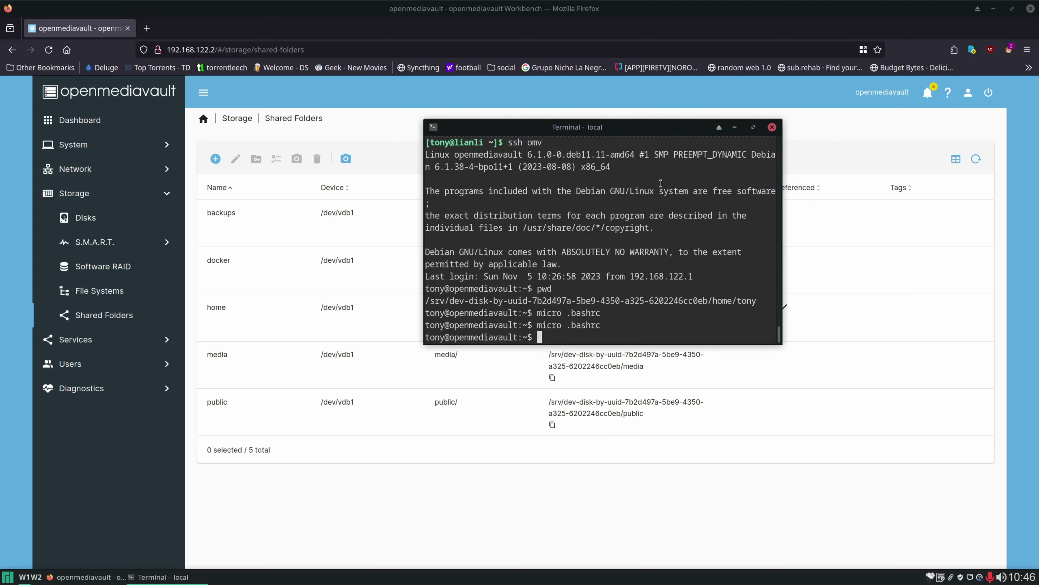
# - Try the 'update' alias, then reload the shell config with 'source .bashrc'
pyautogui.write('update')
pyautogui.press('Return')
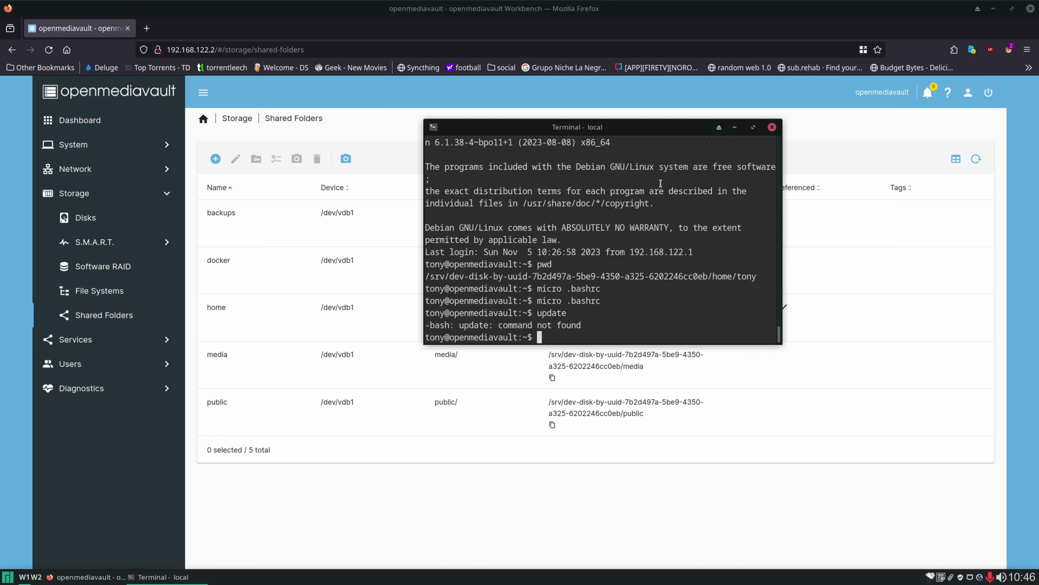
pyautogui.write('source .bashrc')
pyautogui.press('Return')
# - Run 'update' again with the sudo password; it reports 0 upgraded, 0 newly installed
pyautogui.write('update')
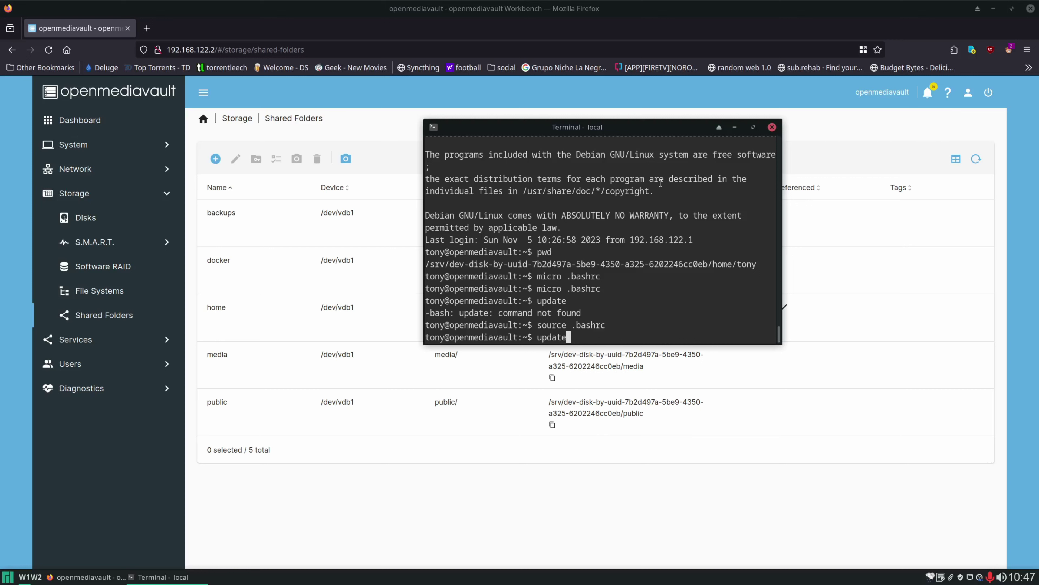
pyautogui.press('Return')
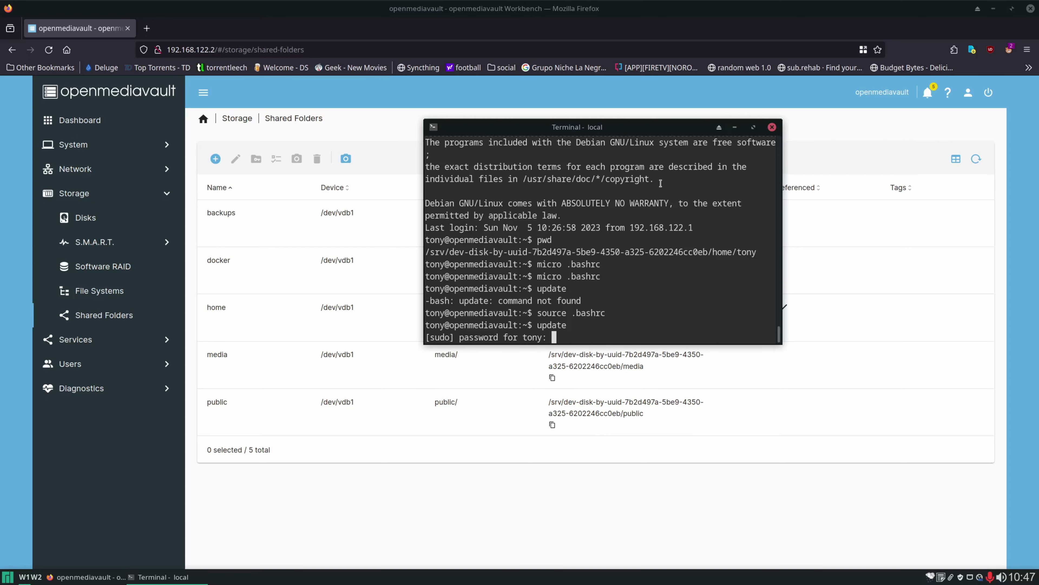
pyautogui.press('Return')
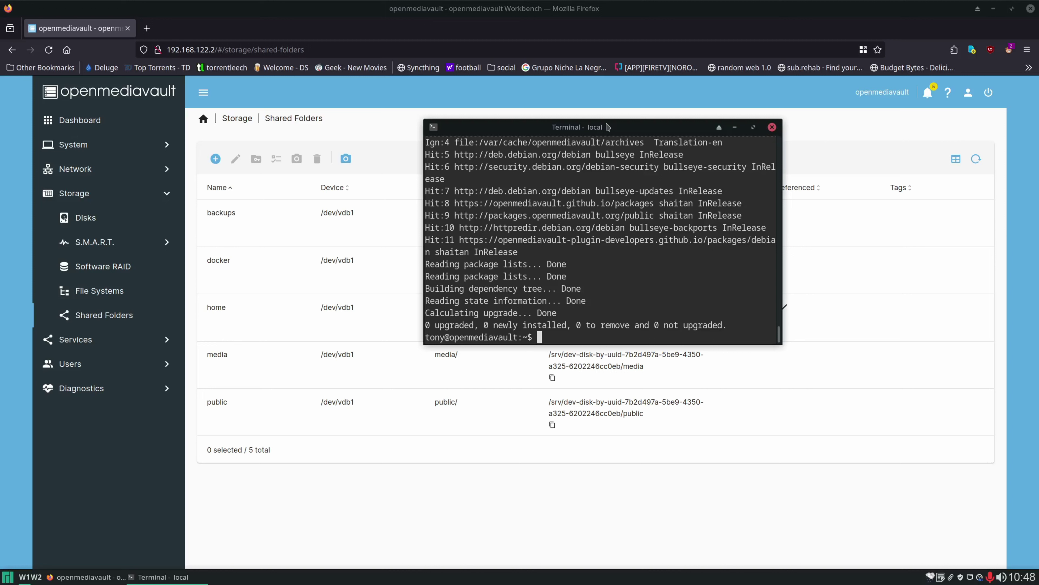
# - Create a 'scripts' folder with mkdir and confirm it with ls
pyautogui.write('mkdir scripts')
pyautogui.press('Return')
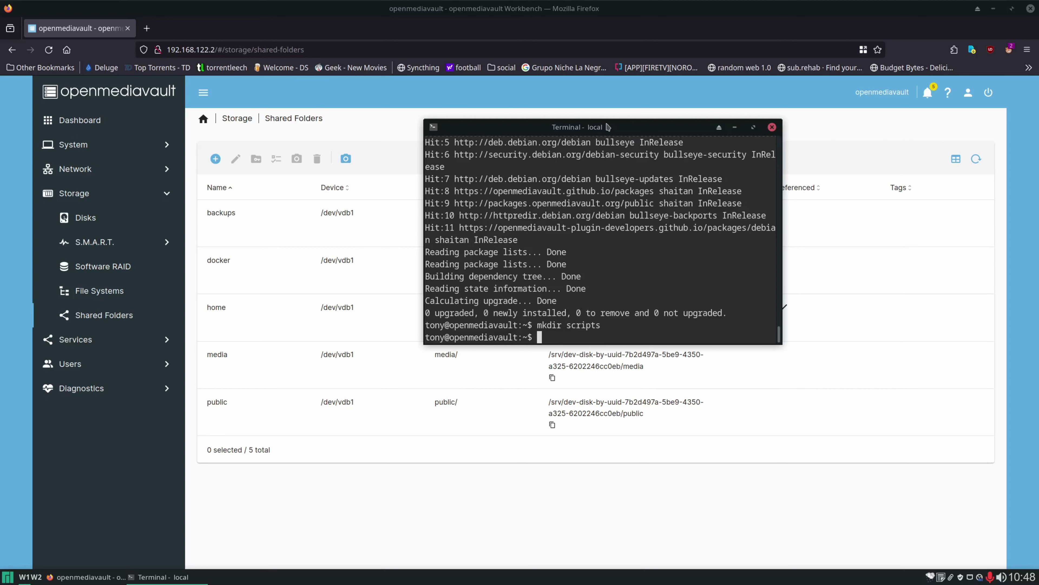
pyautogui.write('ls')
pyautogui.press('Return')
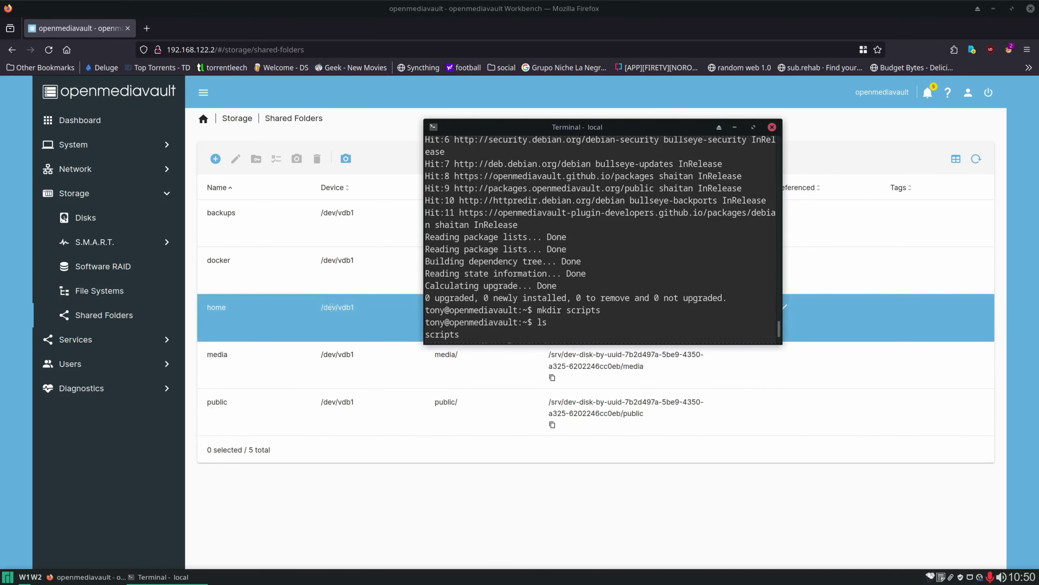
# - Check the media folder's absolute path in Shared Folders, then clear the terminal
pyautogui.click(556, 497)
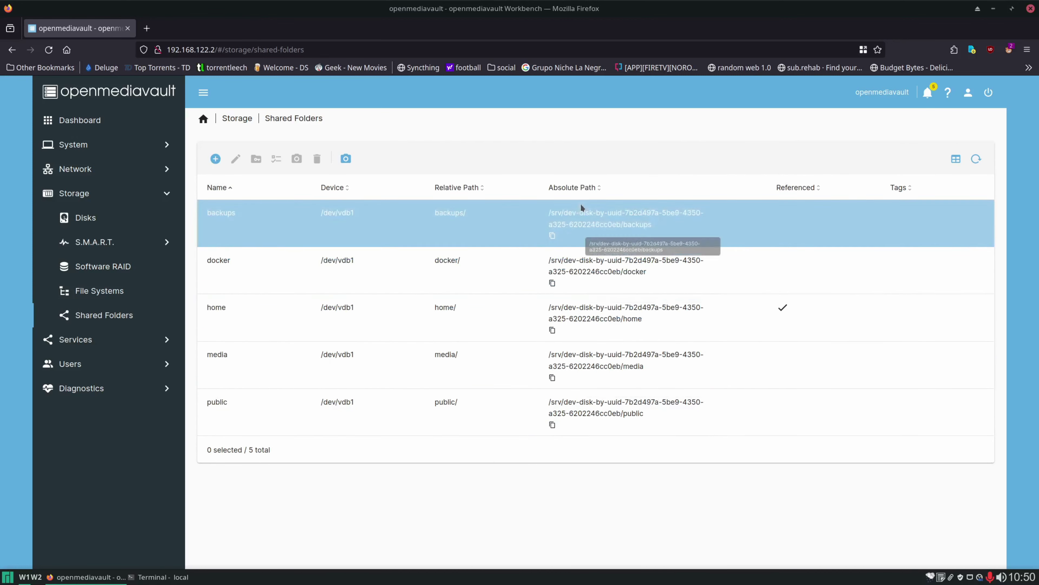
pyautogui.click(704, 346)
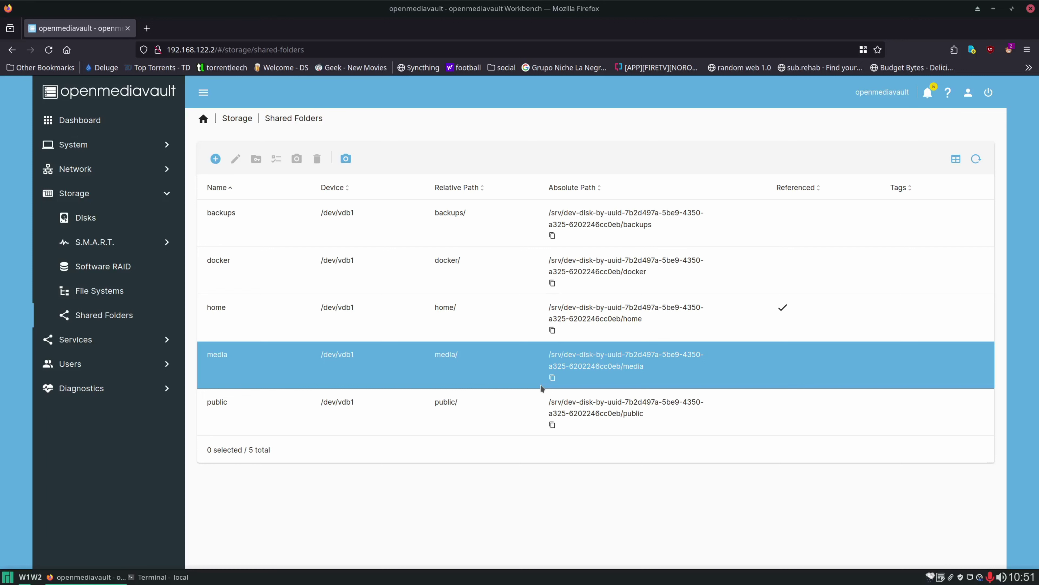
pyautogui.hotkey('alt', 'Tab')
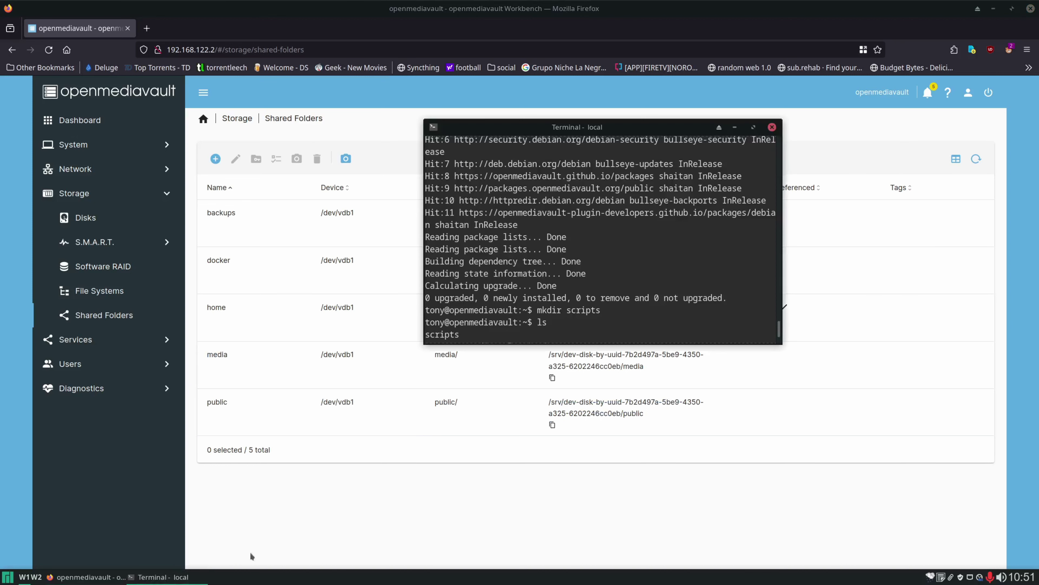
pyautogui.hotkey('ctrl', 'l')
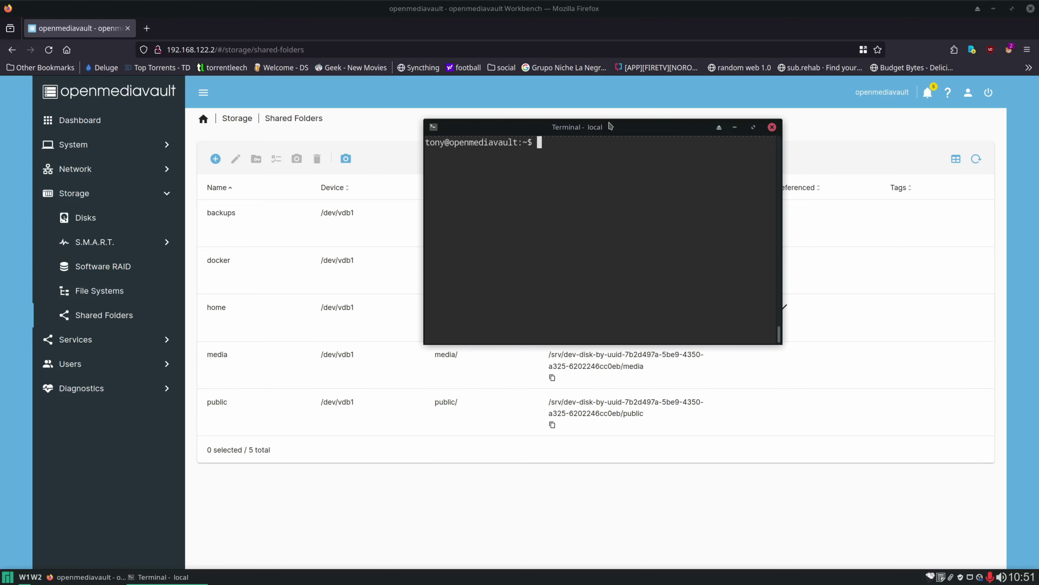
# - Create a 'shared' directory at the filesystem root with 'sudo mkdir shared'
pyautogui.write('cd /')
pyautogui.press('Return')
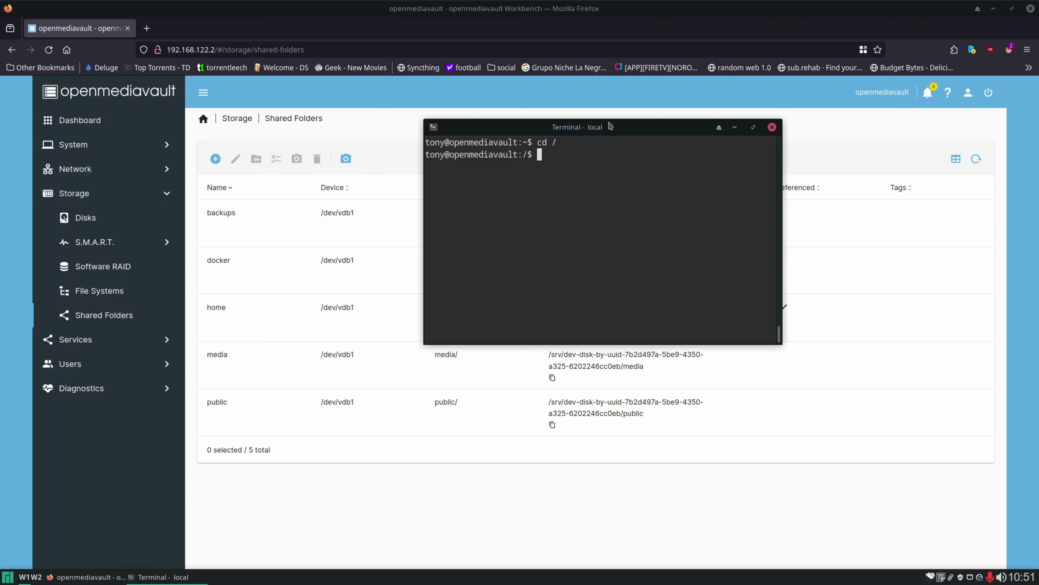
pyautogui.write('sudo ')
pyautogui.write('mkdir shar')
pyautogui.write('ed')
pyautogui.press('Return')
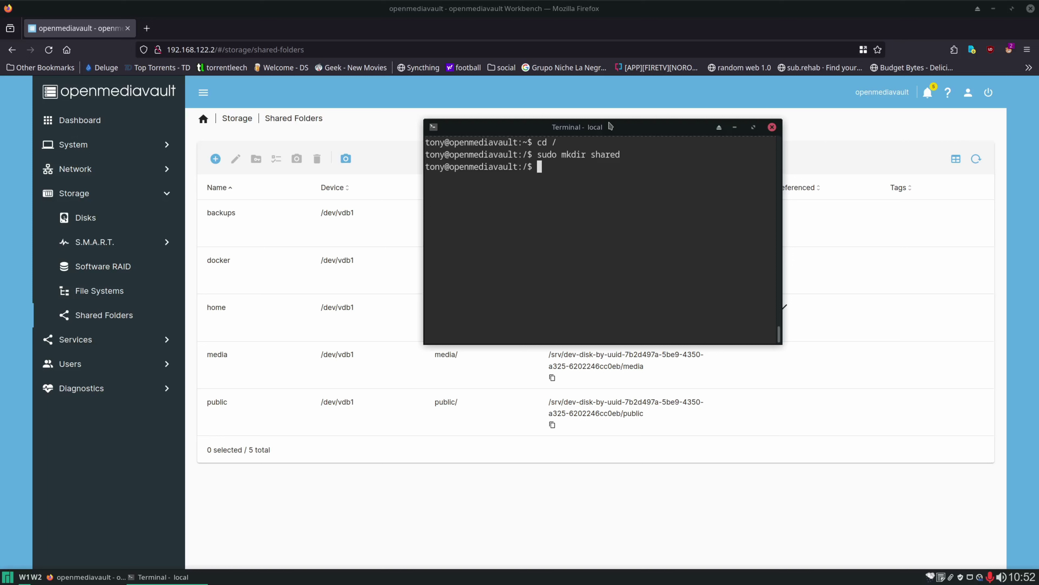
# - Check the user's ids, then chown /shared to the logged-in user and the users group
pyautogui.write('sudo')
pyautogui.press('BackSpace')
pyautogui.press('BackSpace')
pyautogui.press('BackSpace')
pyautogui.press('BackSpace')
pyautogui.press('BackSpace')
pyautogui.write('id')
pyautogui.press('Return')
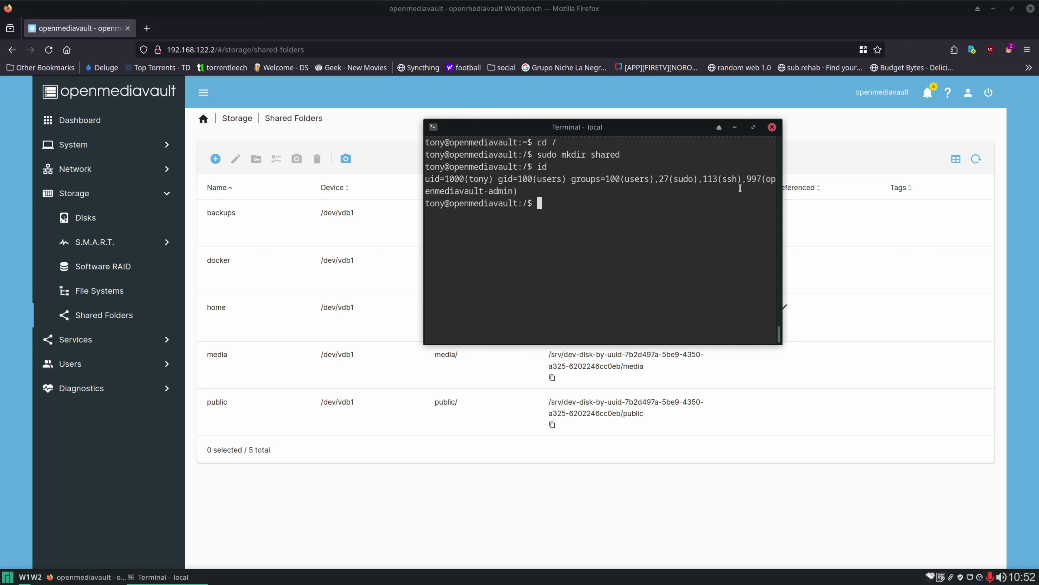
pyautogui.write('sudo chow')
pyautogui.write('tony:users ./shared/')
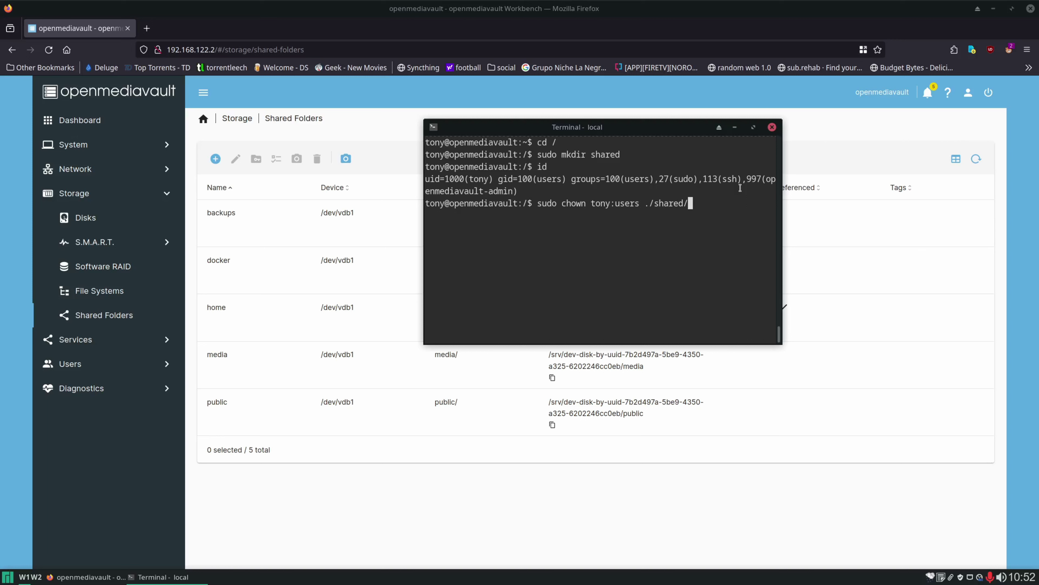
pyautogui.press('Return')
pyautogui.write('cd')
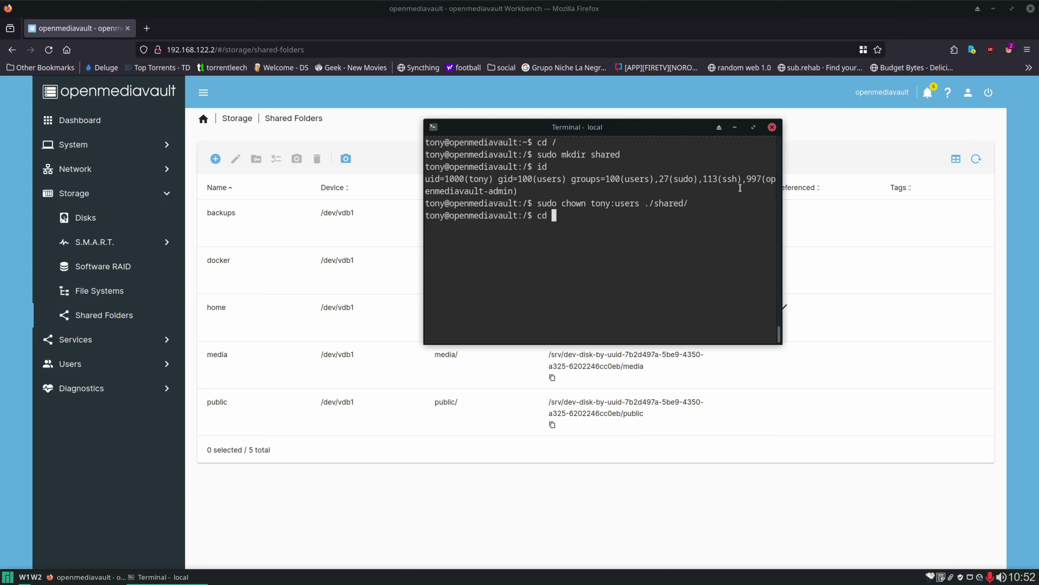
pyautogui.write(' ./shared/')
# - Enter /shared and symlink every item on the data disk into it with ln -s
pyautogui.press('Return')
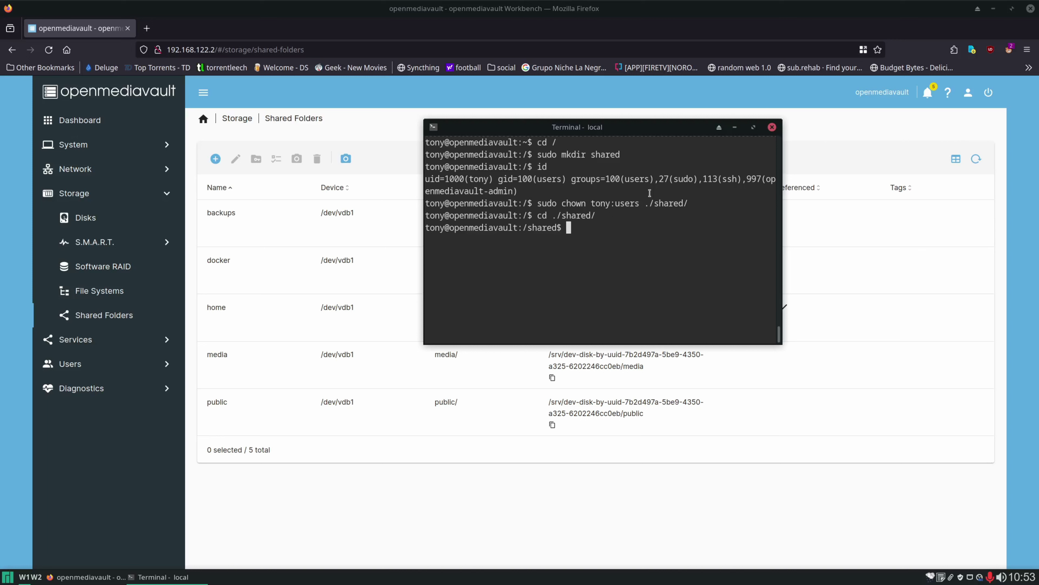
pyautogui.write('ln -s')
pyautogui.click(661, 481)
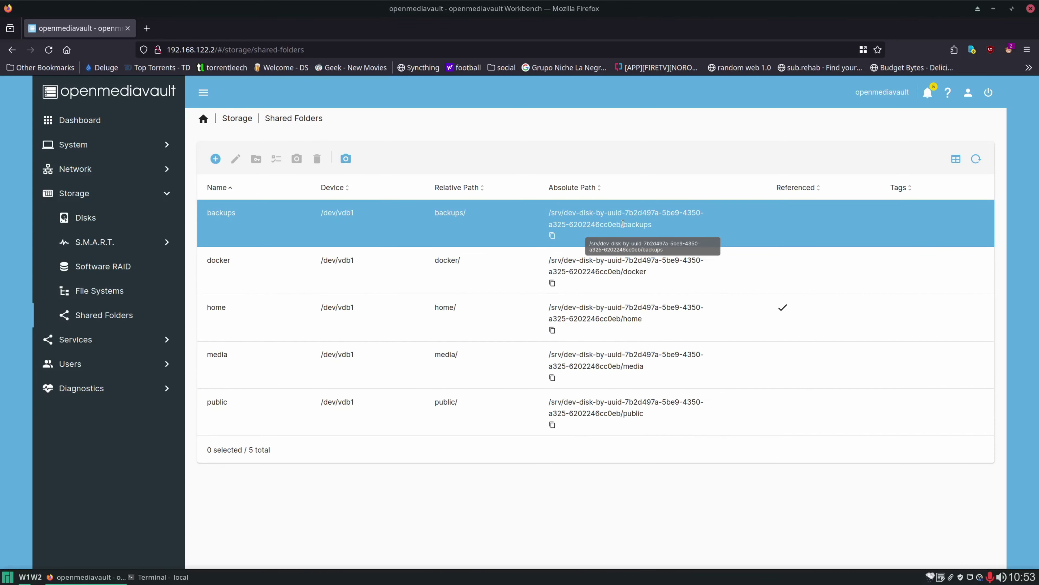
pyautogui.moveTo(622, 225); pyautogui.dragTo(550, 213)
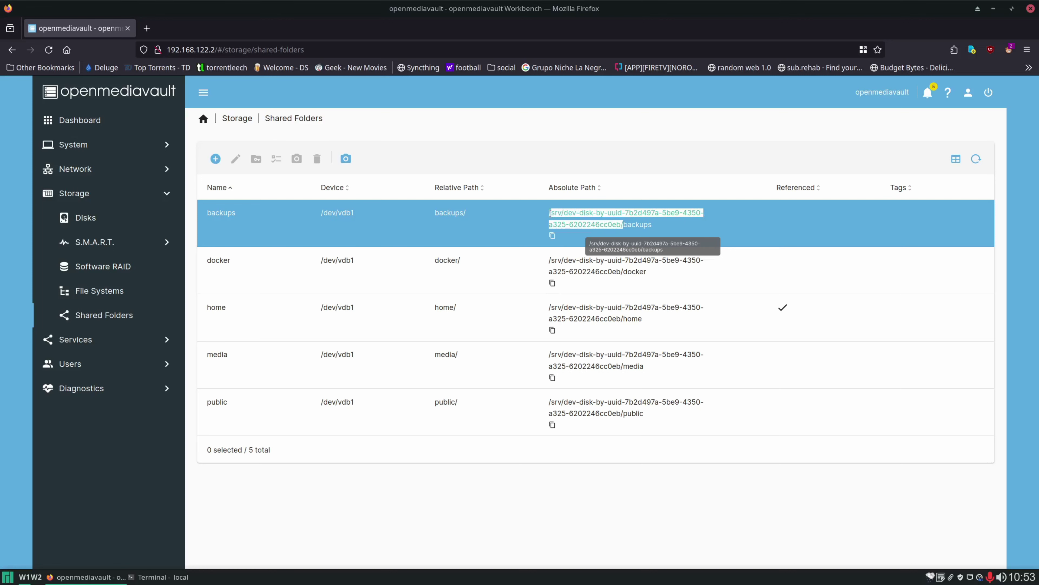
pyautogui.rightClick(549, 213)
pyautogui.click(553, 220)
pyautogui.hotkey('alt', 'Tab')
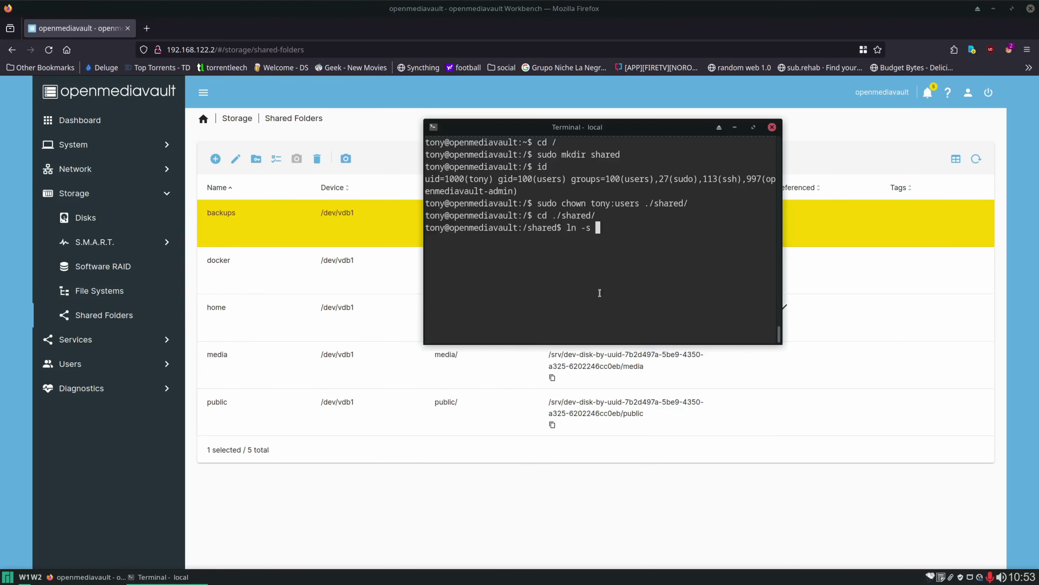
pyautogui.hotkey('ctrl', 'shift', 'v')
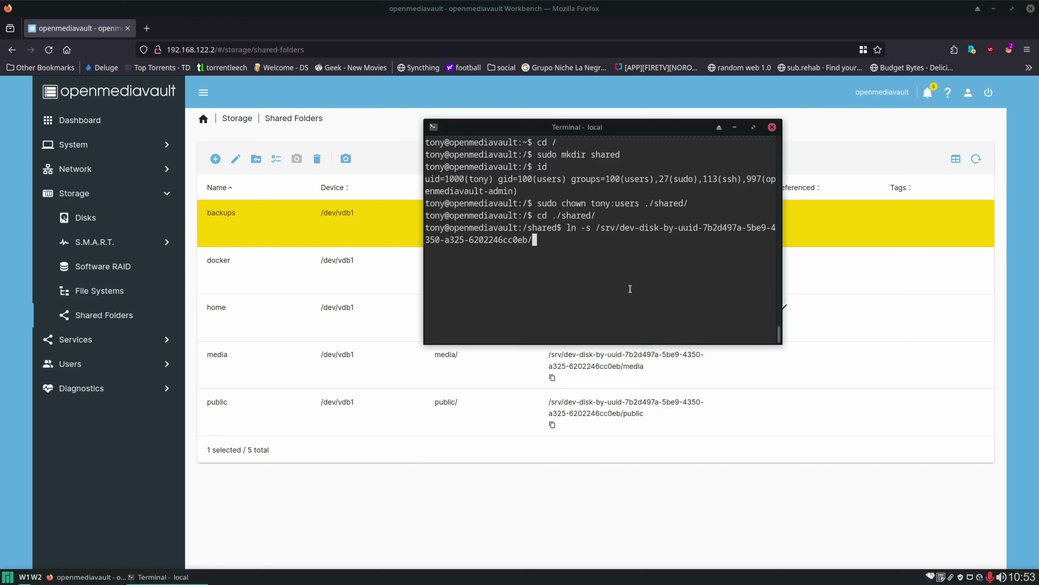
pyautogui.write('*')
pyautogui.write('./')
pyautogui.press('Return')
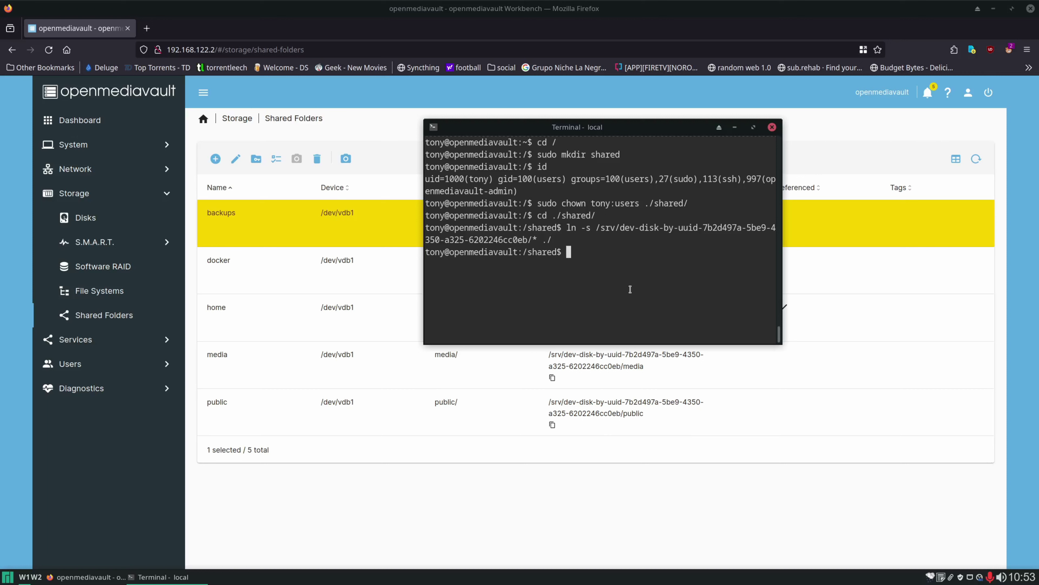
# - Verify the links with ls and ls -l, and maximize the terminal window
pyautogui.write('ls')
pyautogui.press('Return')
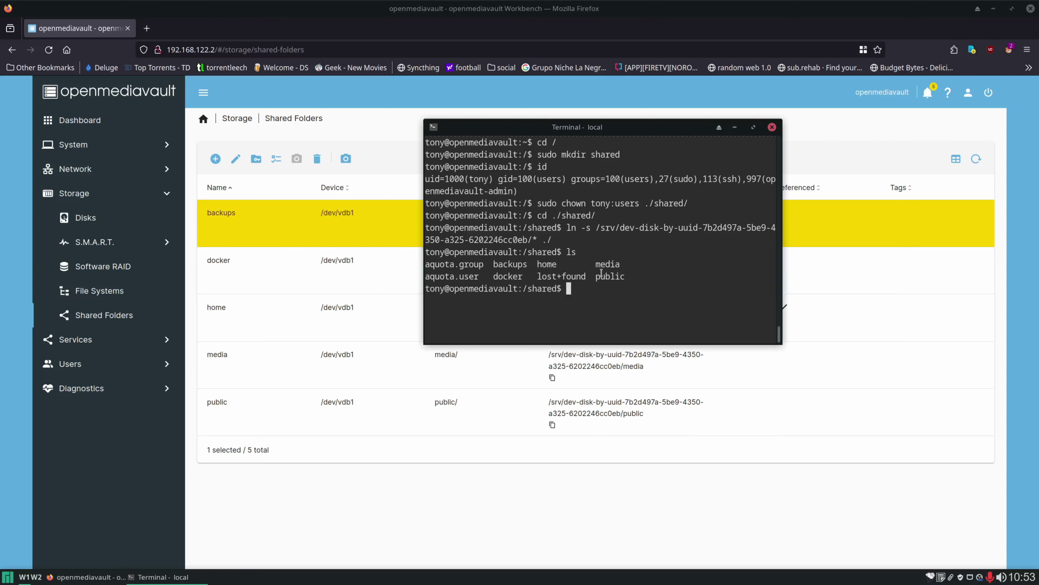
pyautogui.write('ls -la')
pyautogui.press('Return')
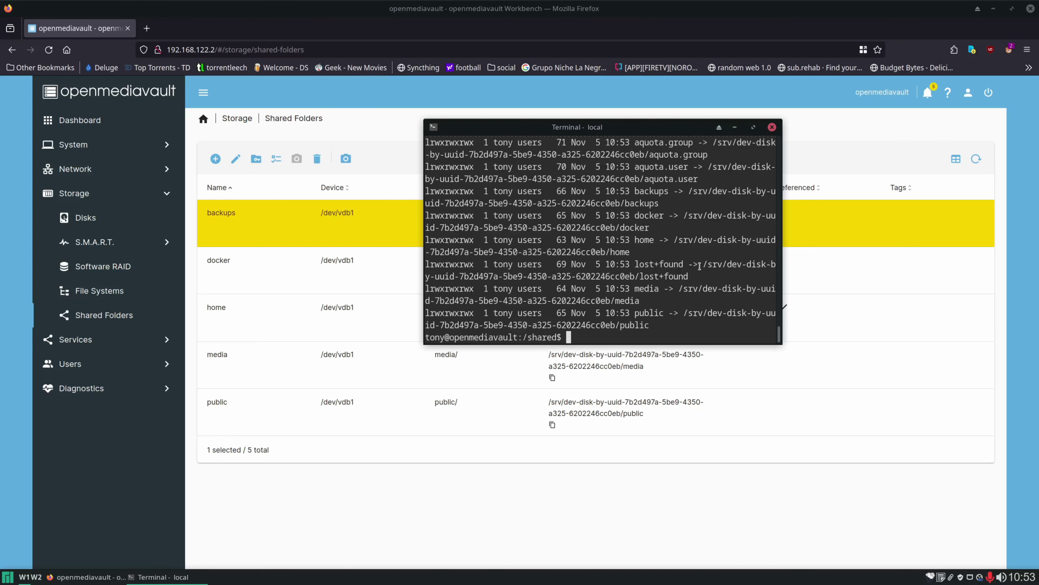
pyautogui.press('super+Up')
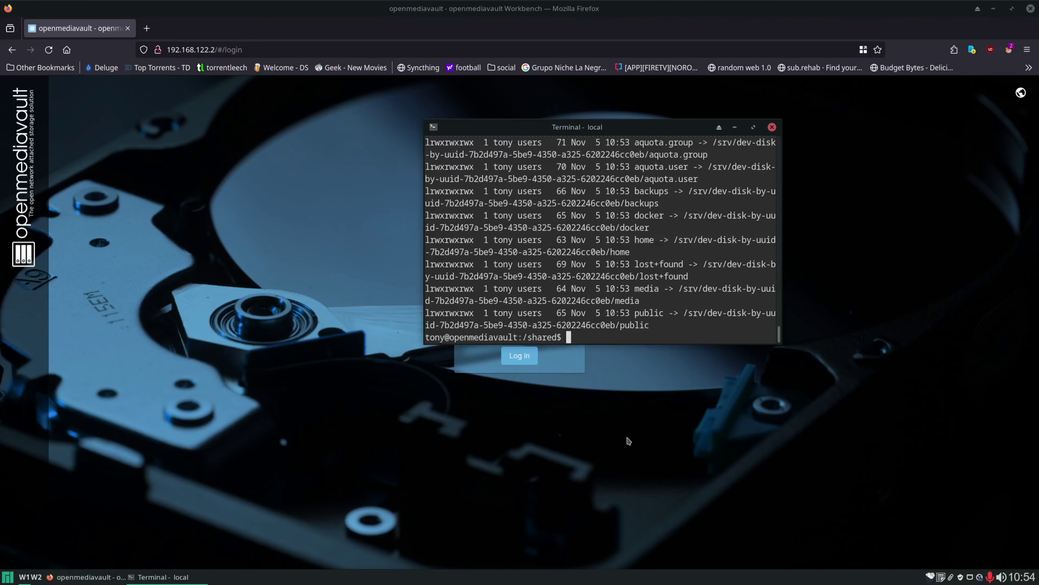
# - Restore and clear the terminal, then list the contents of /shared
pyautogui.write('ls')
pyautogui.press('Return')
pyautogui.hotkey('ctrl', 'l')
pyautogui.write('ls')
pyautogui.press('Return')
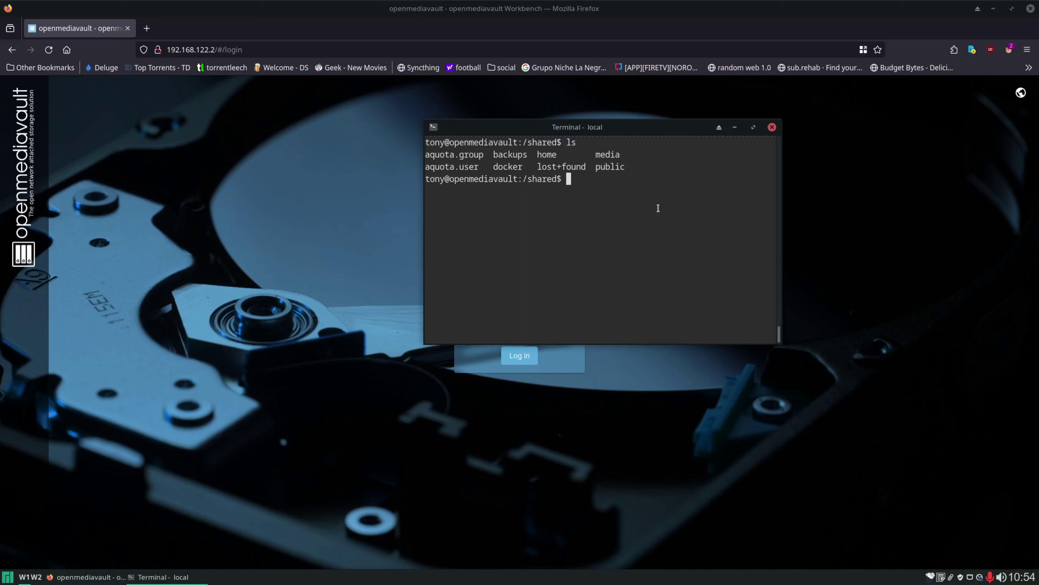
# - Delete the aquota.* and lost+found links, leaving backups, docker, home, media and public
pyautogui.write('rm aq')
pyautogui.press('Tab')
pyautogui.write('* lost+found')
pyautogui.press('Return')
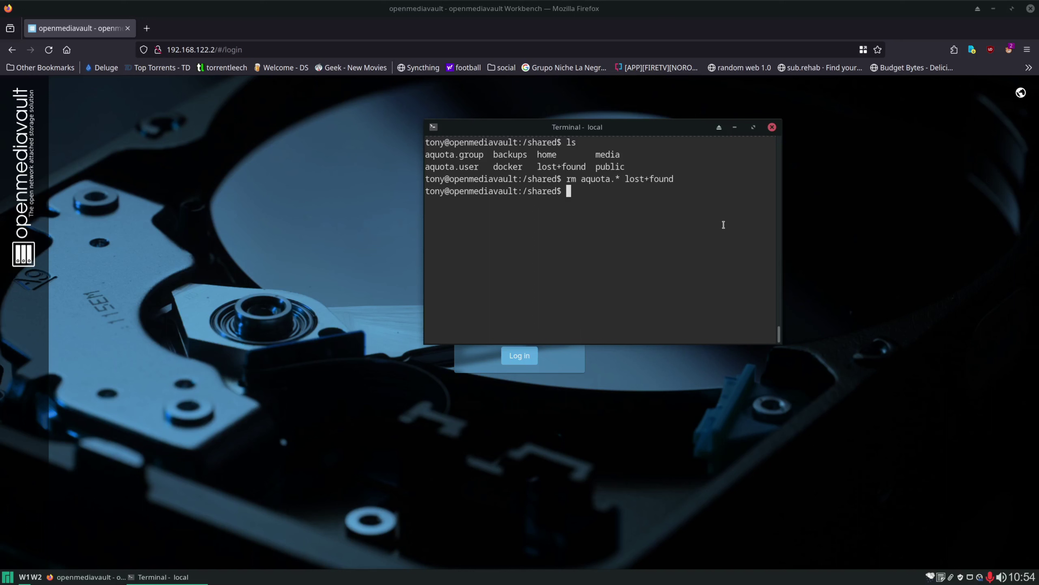
pyautogui.write('ls')
pyautogui.press('Return')
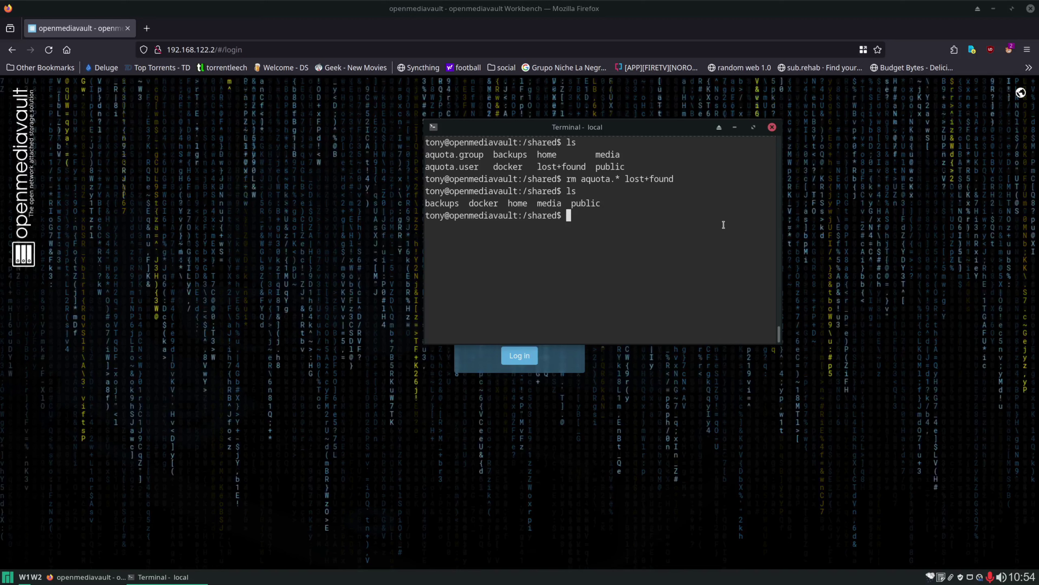
pyautogui.hotkey('alt', 'Tab')
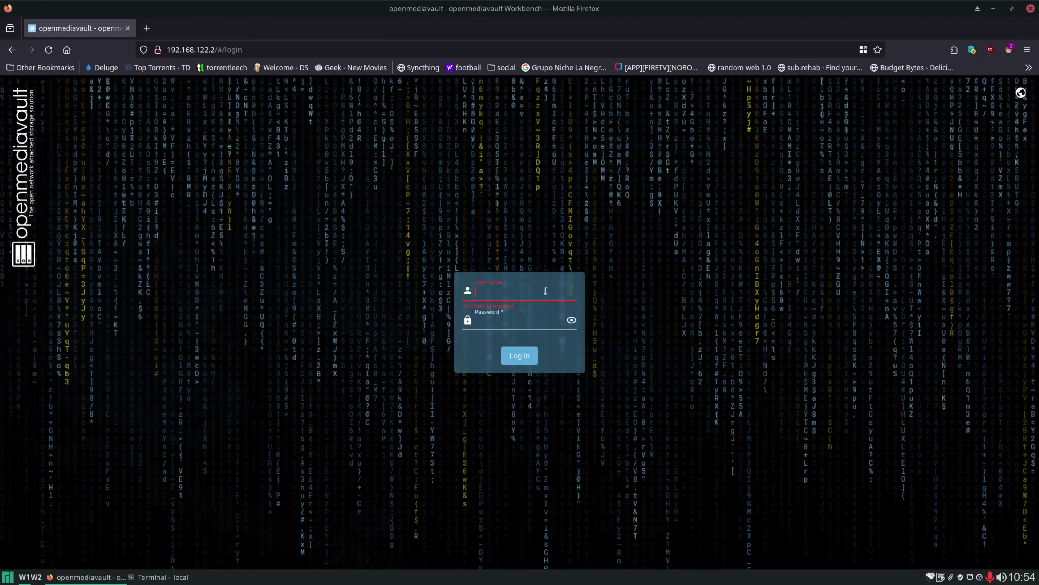
# - Sign in to the openmediavault web interface as admin with the account password
pyautogui.write('admin')
pyautogui.press('Tab')
pyautogui.write('*****')
pyautogui.press('Return')
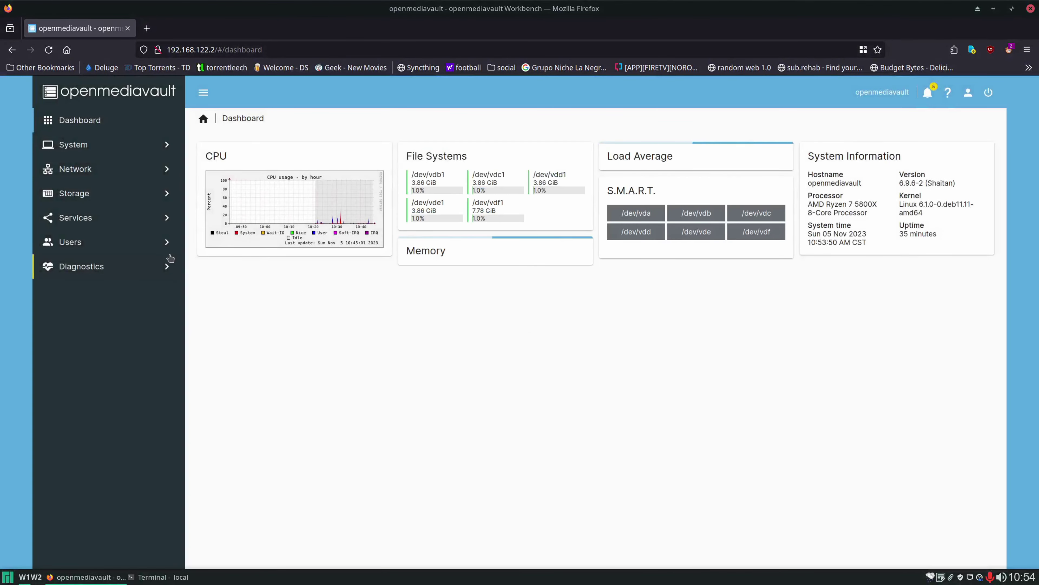
# - Tick Enabled in SMB/CIFS Settings and save the service settings
pyautogui.click(116, 219)
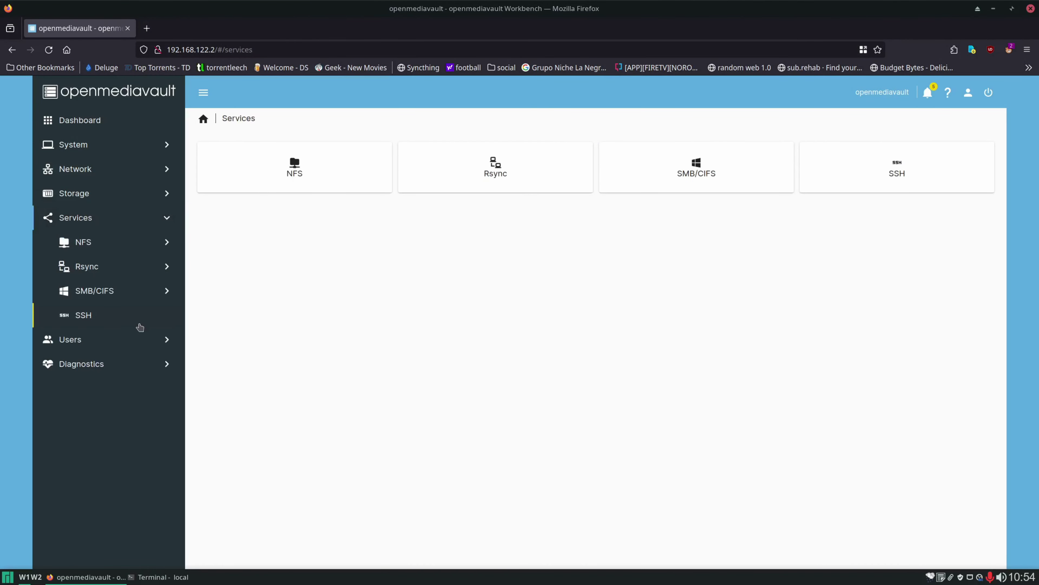
pyautogui.click(100, 292)
pyautogui.click(394, 170)
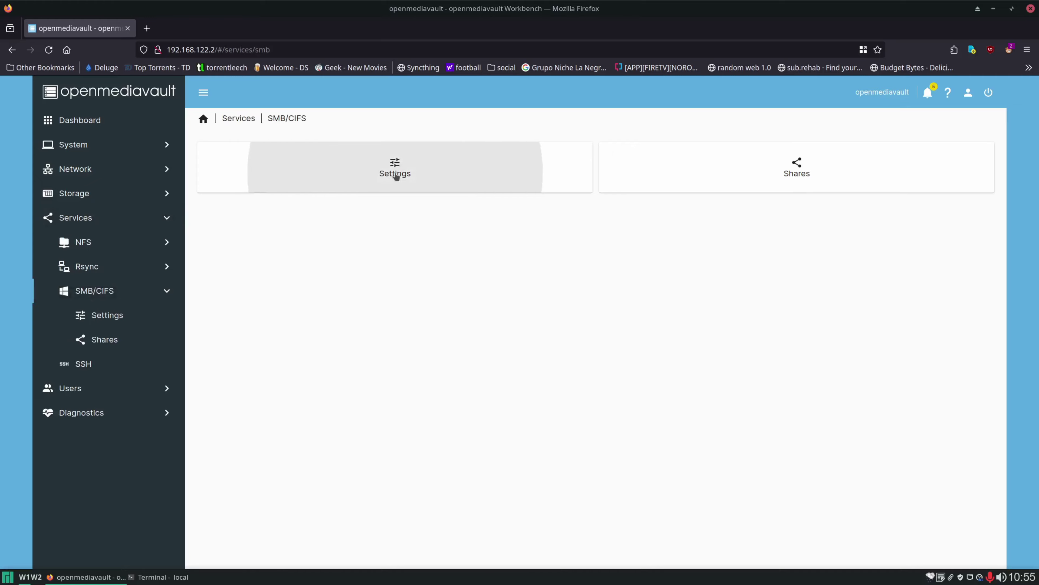
pyautogui.click(210, 156)
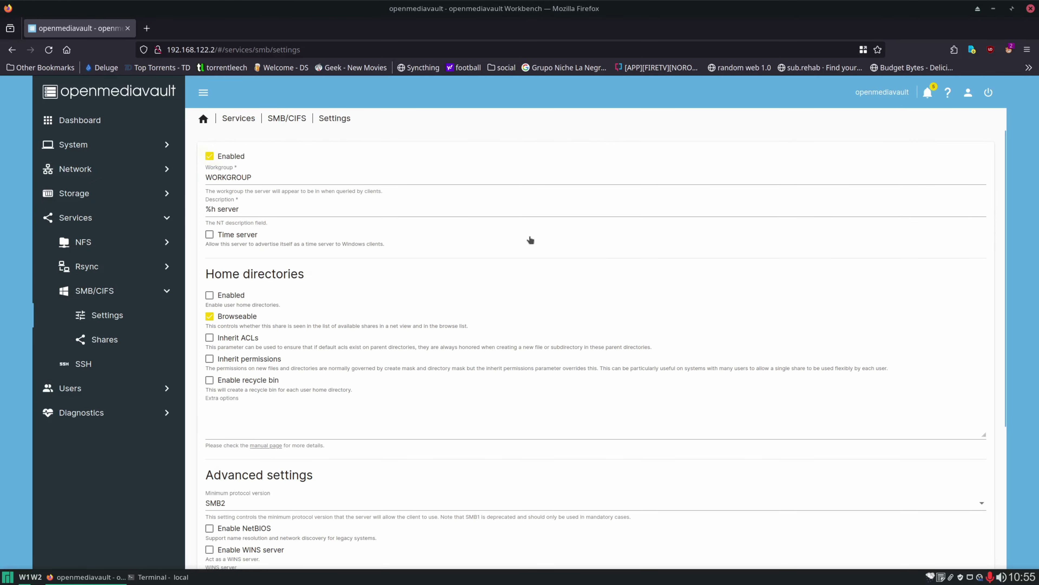
pyautogui.scroll(-5, 805, 276)
pyautogui.click(972, 539)
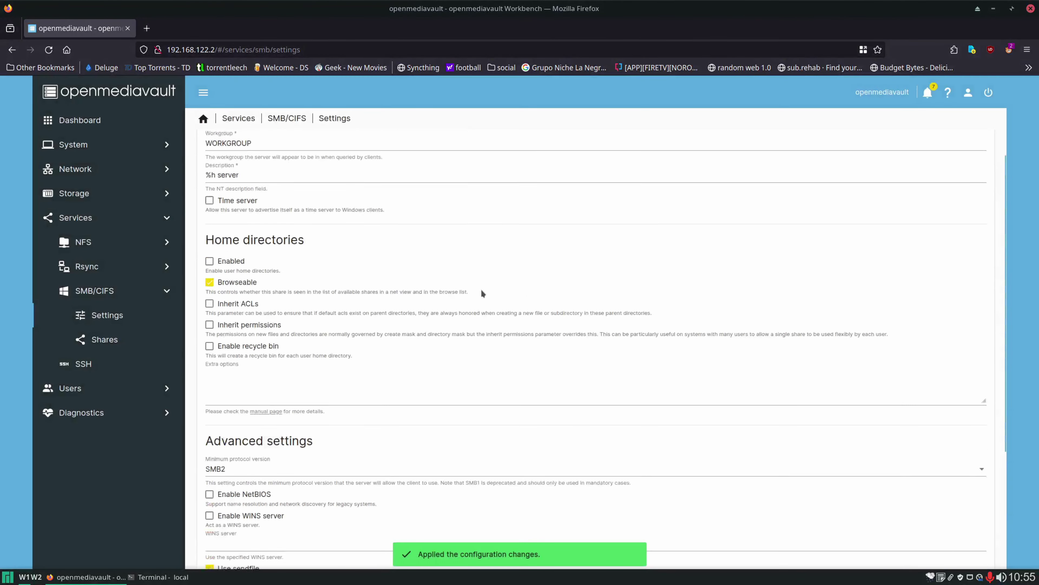
pyautogui.click(105, 339)
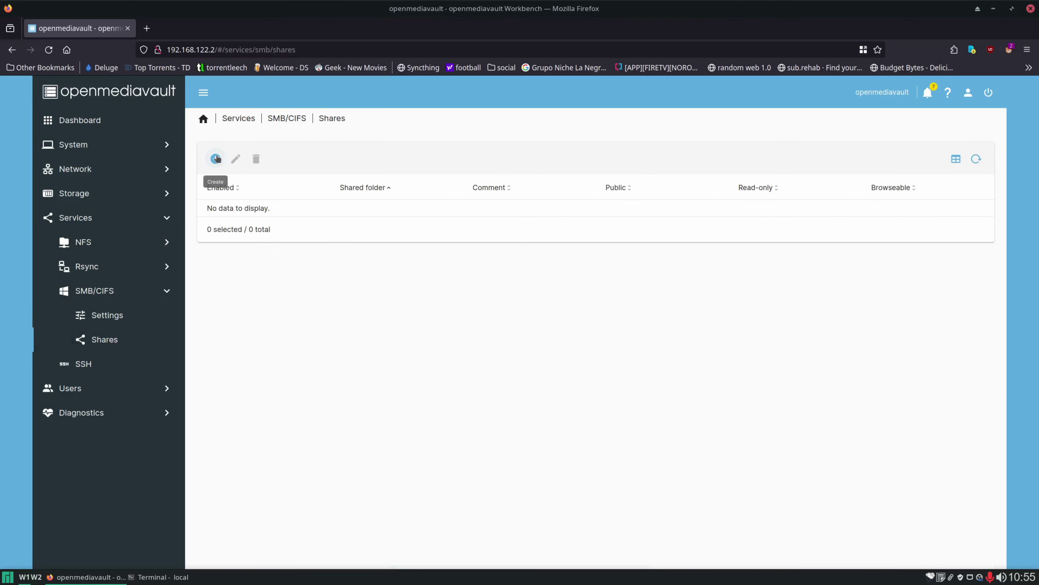
# - Create an SMB share for backups with Inherit ACLs and Inherit permissions enabled
pyautogui.click(216, 158)
pyautogui.click(351, 184)
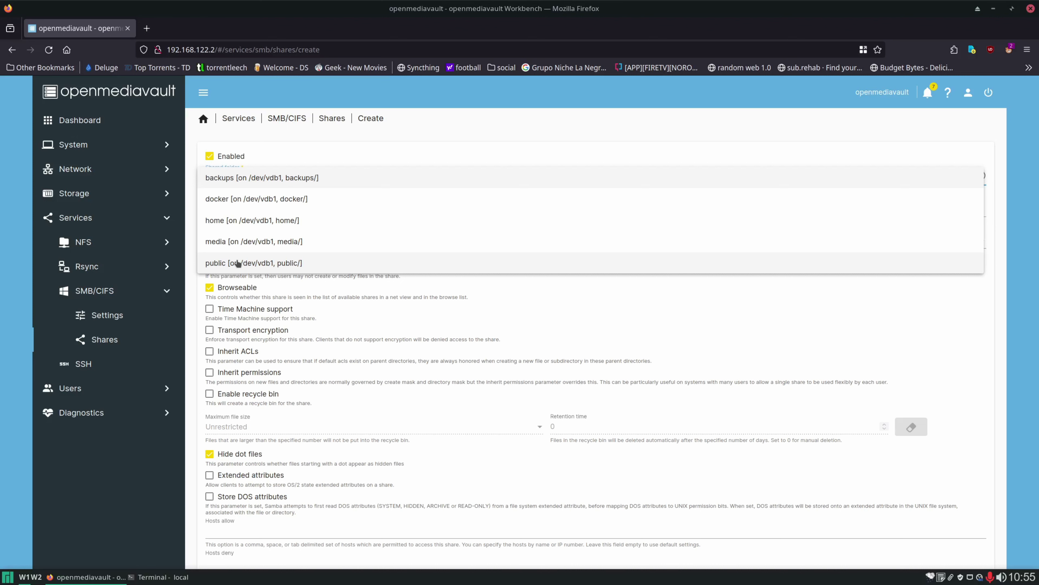
pyautogui.click(273, 177)
pyautogui.scroll(-3, 531, 295)
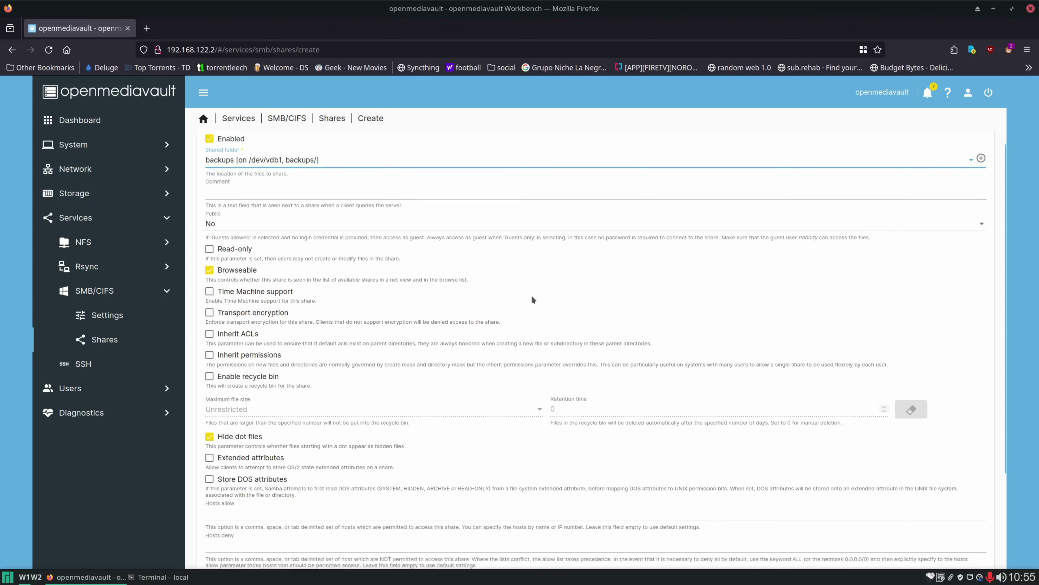
pyautogui.click(230, 295)
pyautogui.click(238, 315)
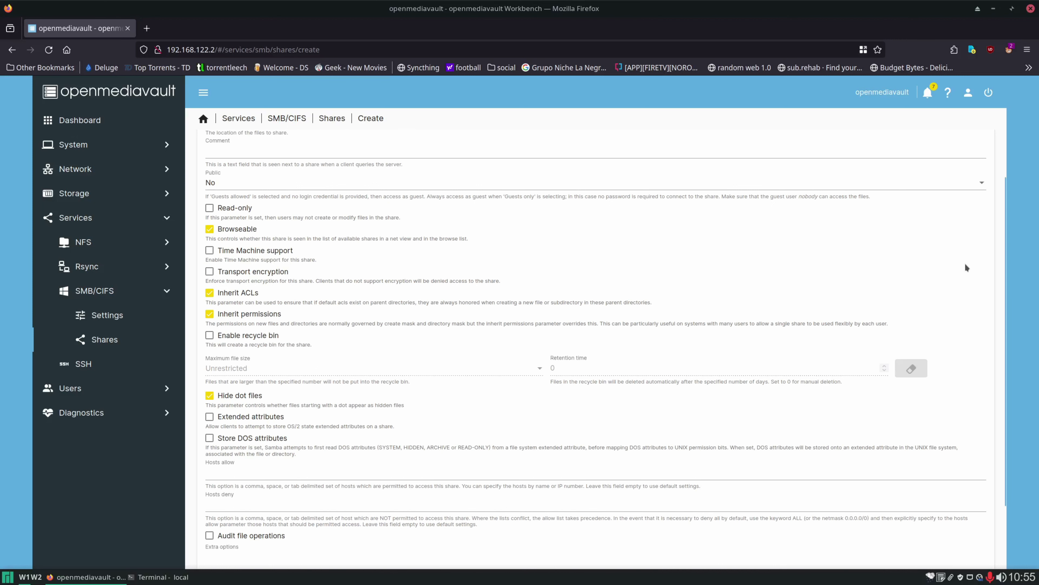
pyautogui.scroll(-5, 964, 263)
pyautogui.click(972, 539)
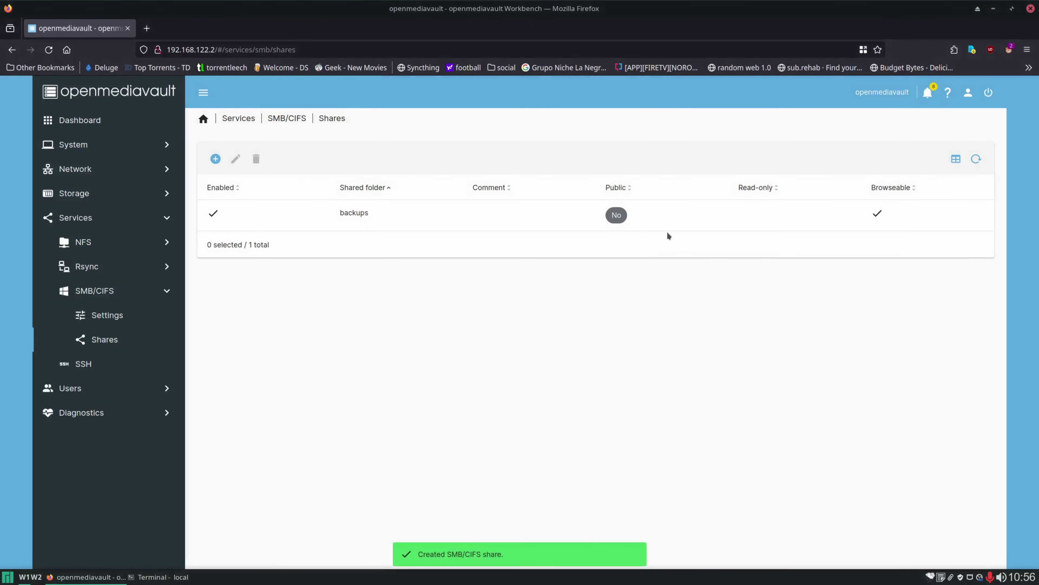
# - Add an SMB share for media with Inherit ACLs and Inherit permissions enabled
pyautogui.click(215, 159)
pyautogui.click(273, 180)
pyautogui.click(395, 239)
pyautogui.scroll(-5, 743, 295)
pyautogui.scroll(1, 213, 286)
pyautogui.click(210, 273)
pyautogui.click(209, 295)
pyautogui.scroll(-5, 216, 295)
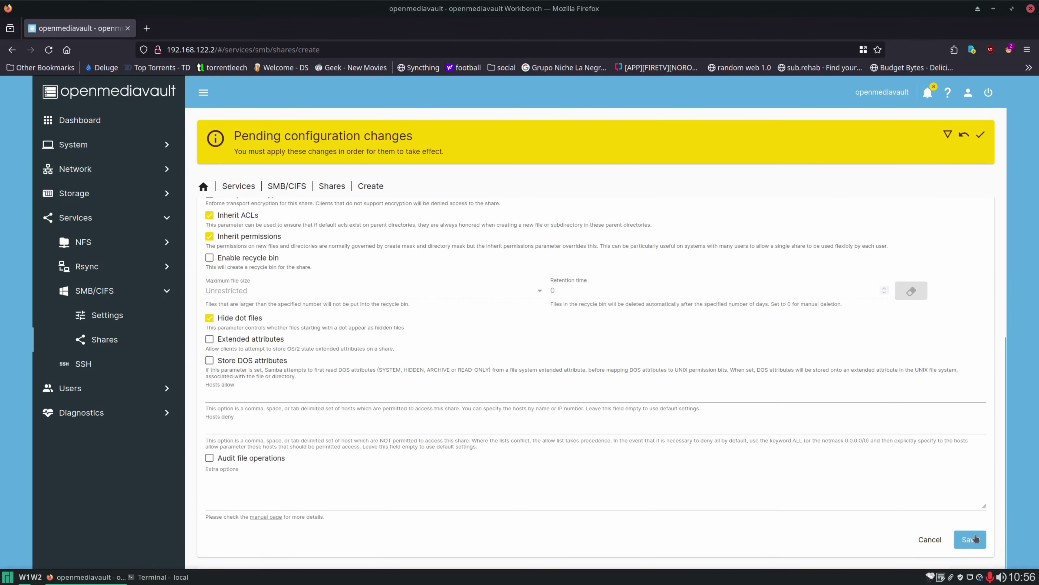
pyautogui.click(970, 539)
# - Add an SMB share for public with Inherit ACLs enabled
pyautogui.click(214, 225)
pyautogui.click(278, 243)
pyautogui.click(264, 328)
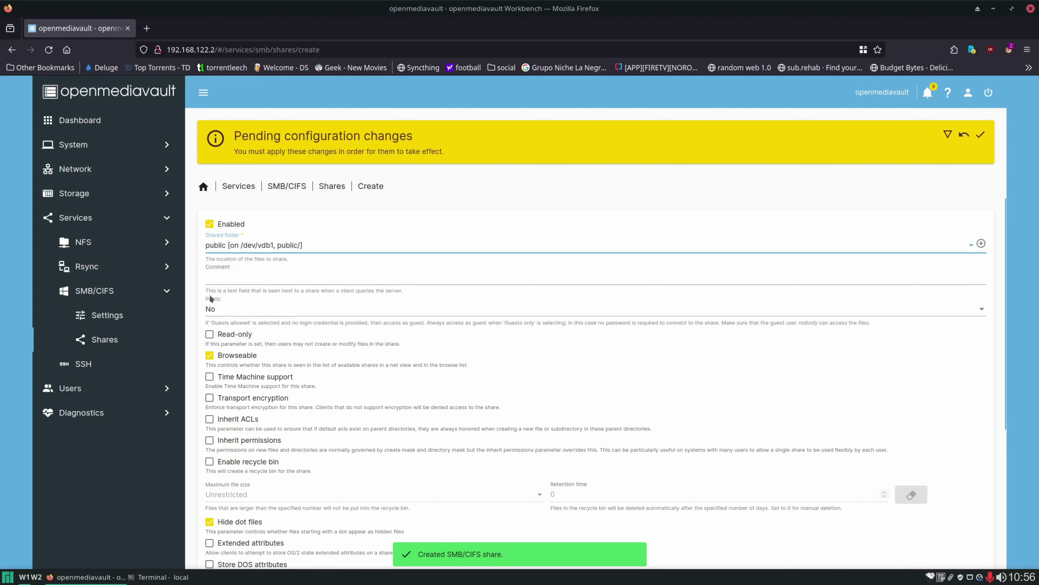
pyautogui.scroll(-3, 224, 287)
pyautogui.click(210, 281)
pyautogui.click(209, 302)
pyautogui.scroll(-3, 638, 314)
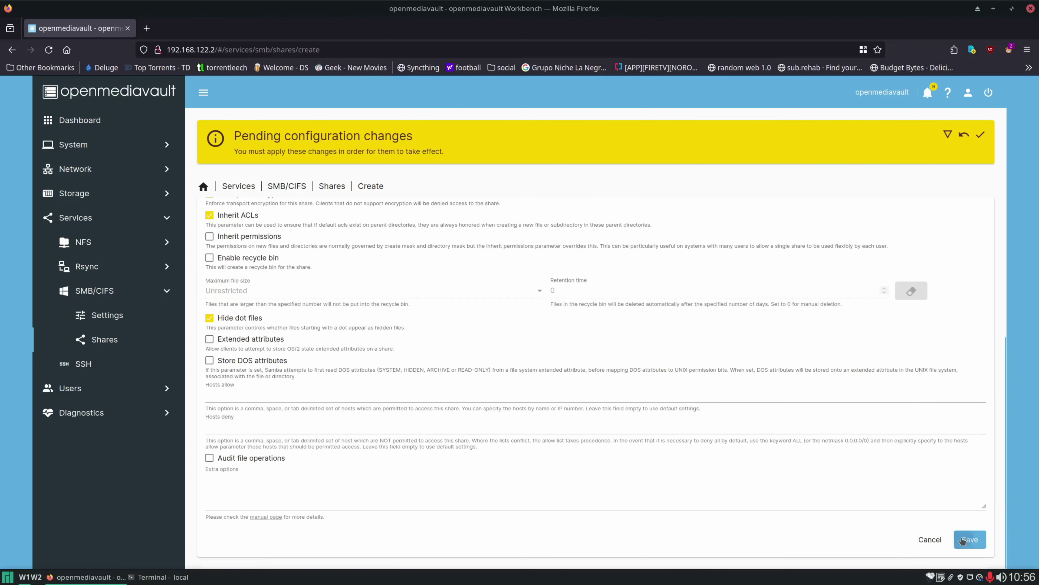
pyautogui.click(969, 538)
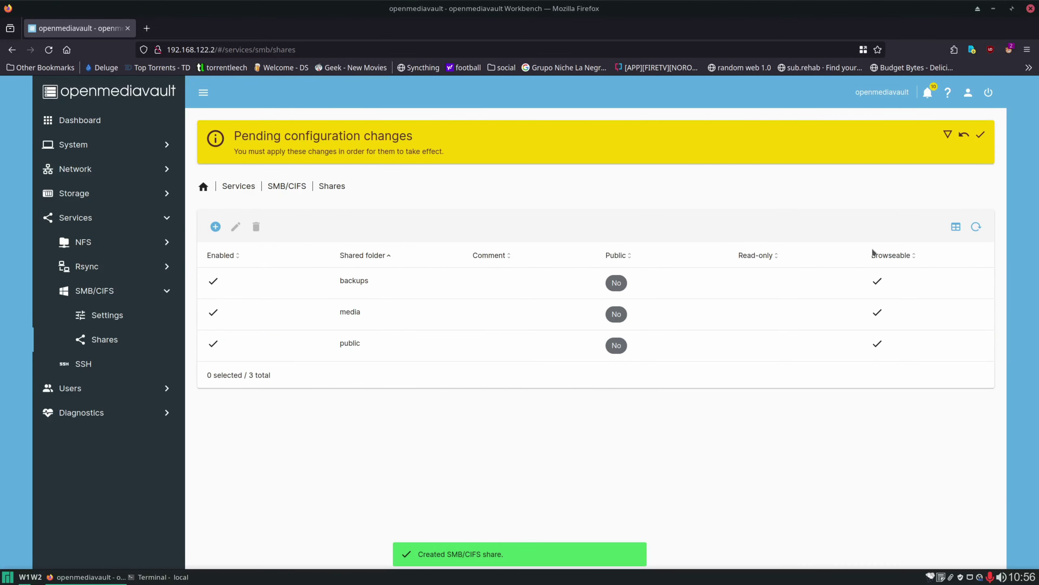
# - Apply the pending configuration changes and open the file manager at the home folder
pyautogui.click(981, 134)
pyautogui.click(592, 348)
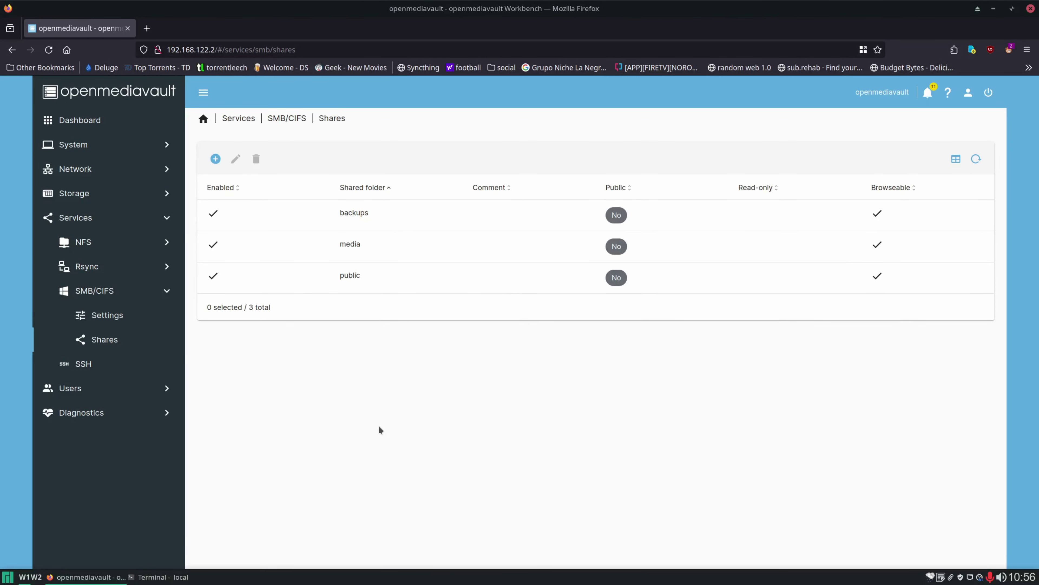
pyautogui.press('super+e')
pyautogui.moveTo(547, 154); pyautogui.dragTo(612, 135)
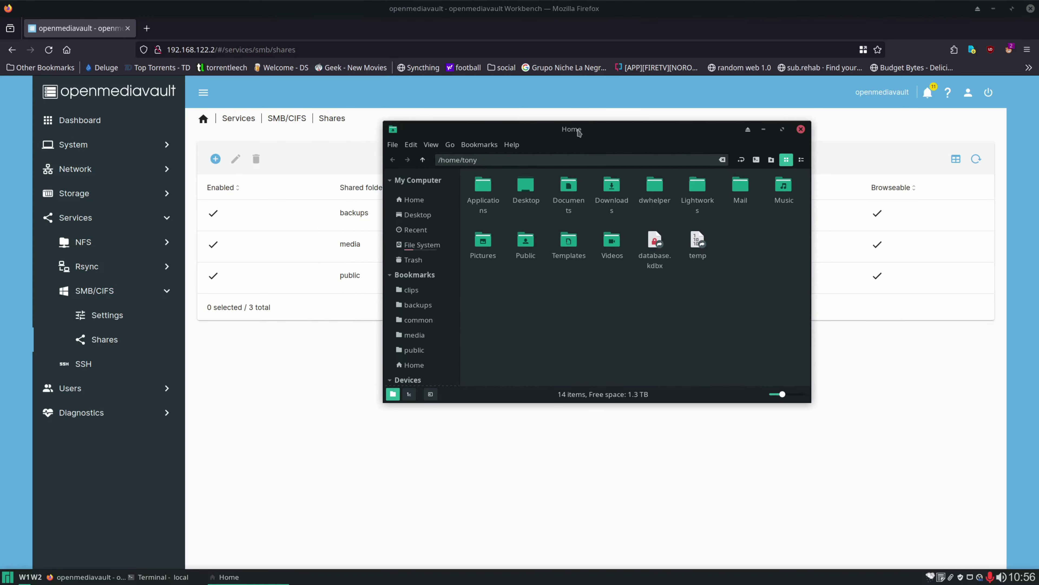
# - Browse Network to openmediavault's shares and open media as a registered user with password
pyautogui.scroll(-3, 413, 327)
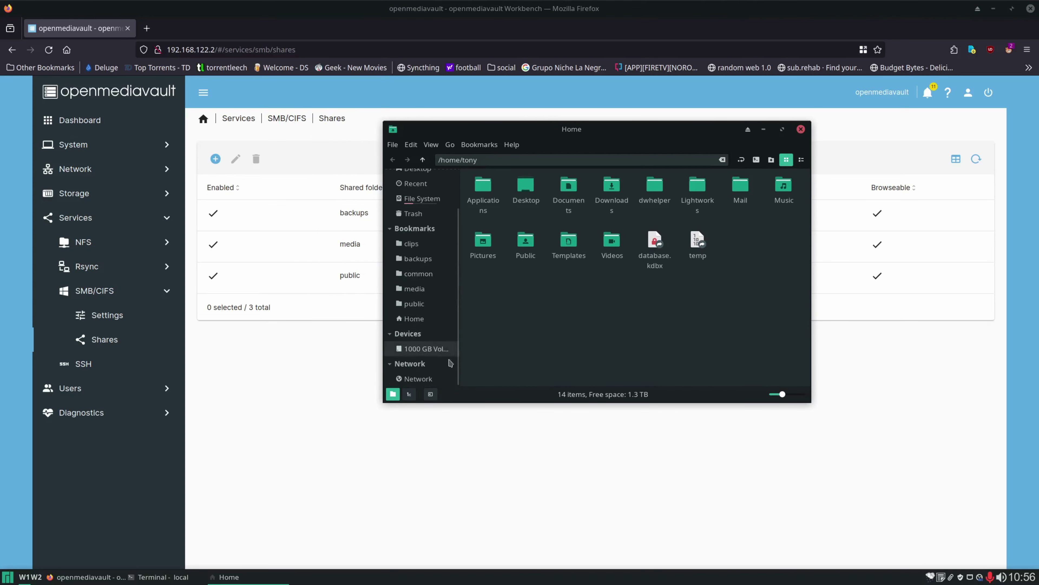
pyautogui.click(426, 377)
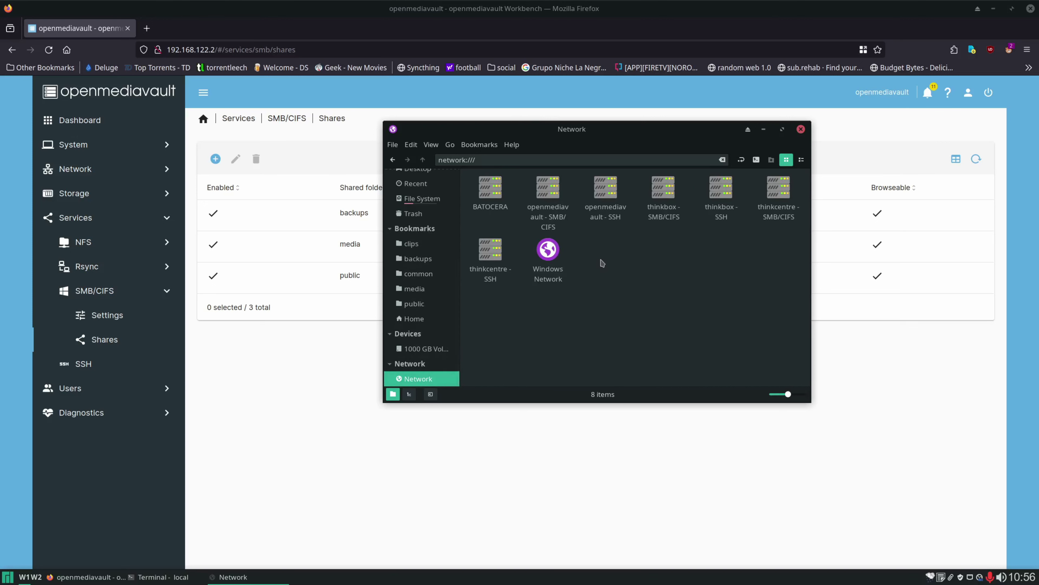
pyautogui.doubleClick(547, 185)
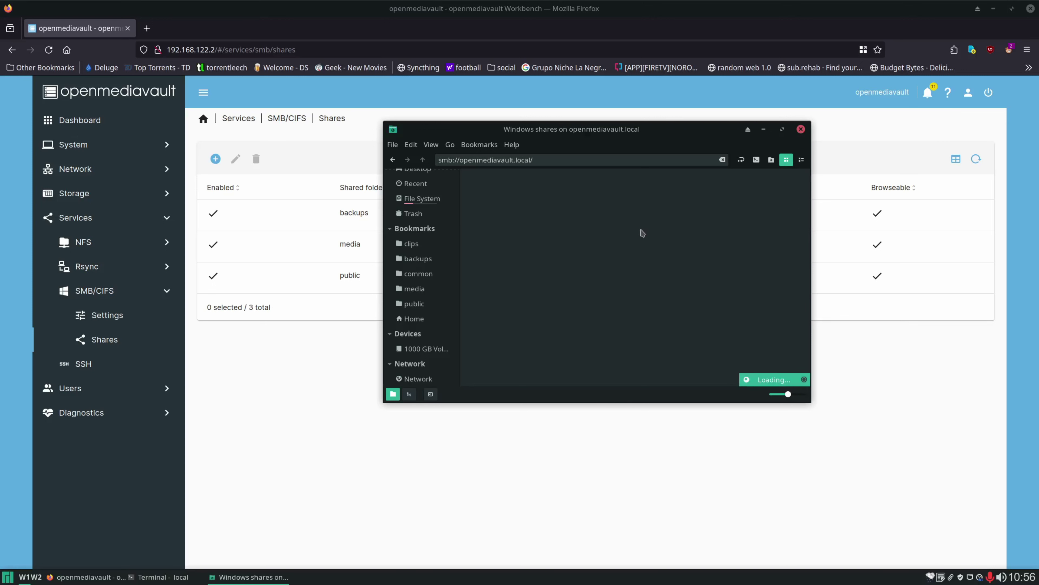
pyautogui.moveTo(643, 129); pyautogui.dragTo(712, 143)
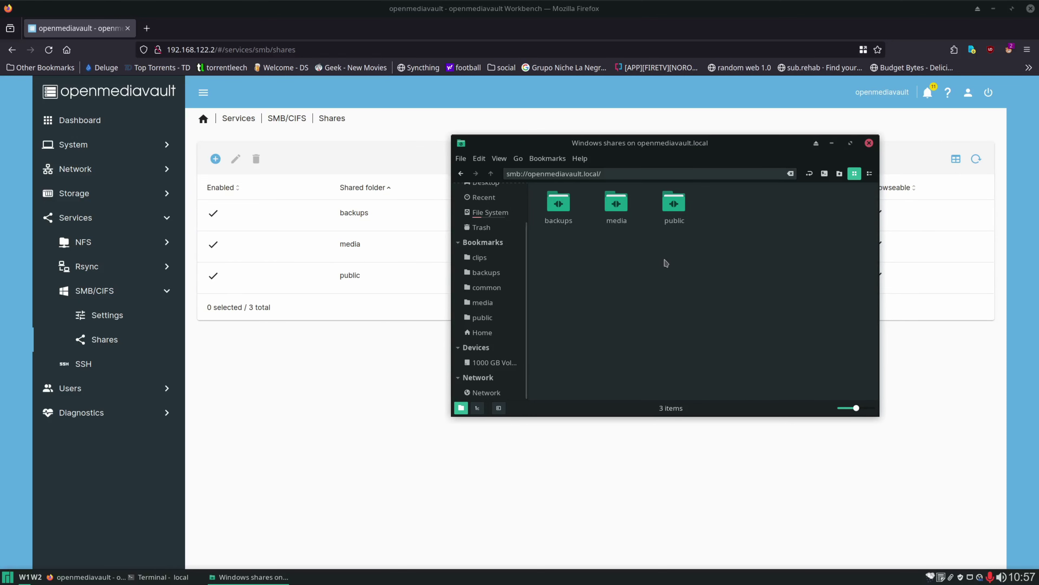
pyautogui.doubleClick(618, 203)
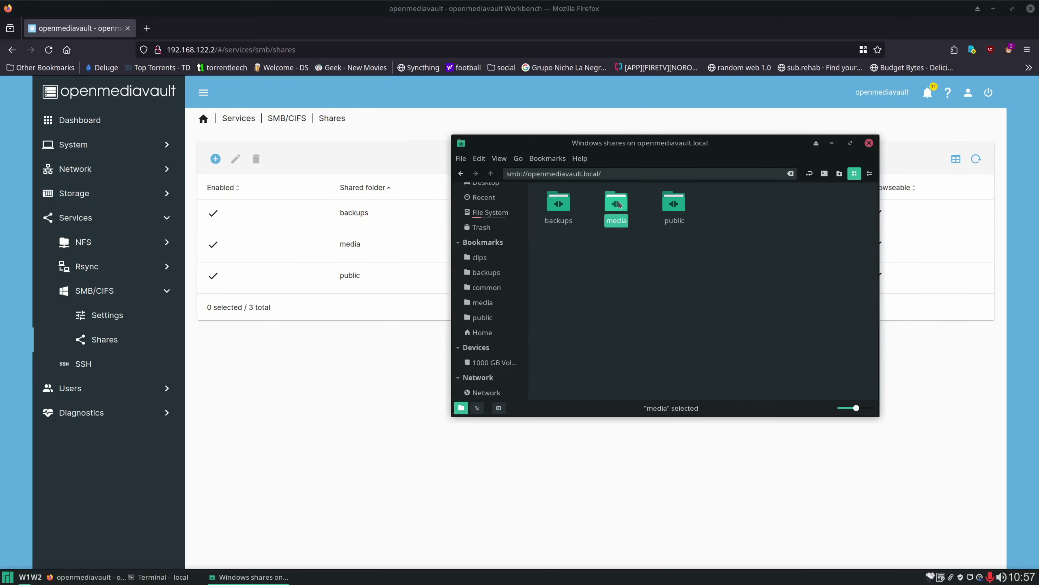
pyautogui.click(641, 262)
pyautogui.click(703, 307)
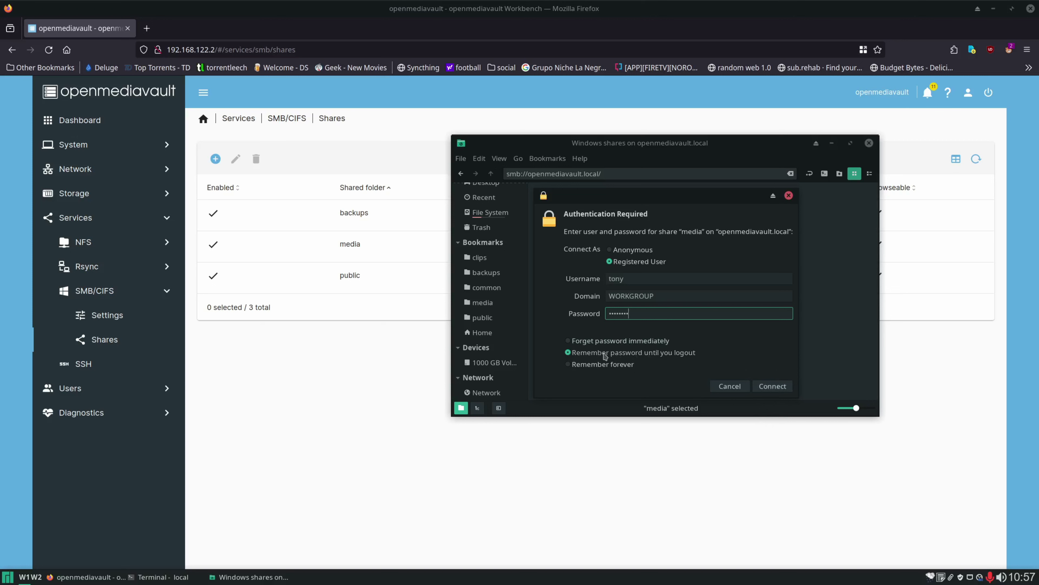
pyautogui.click(773, 386)
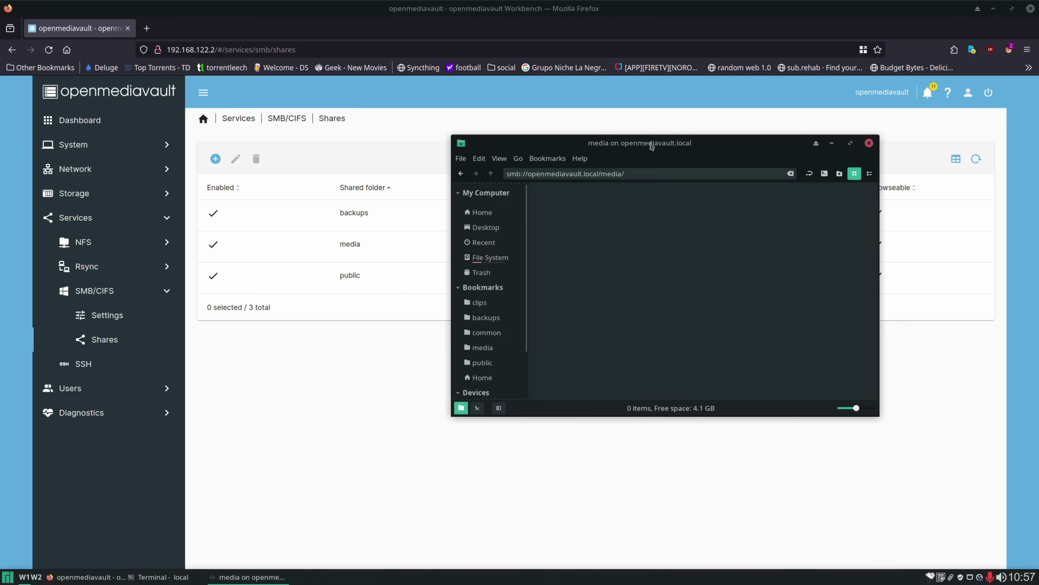
pyautogui.moveTo(652, 147); pyautogui.dragTo(647, 119)
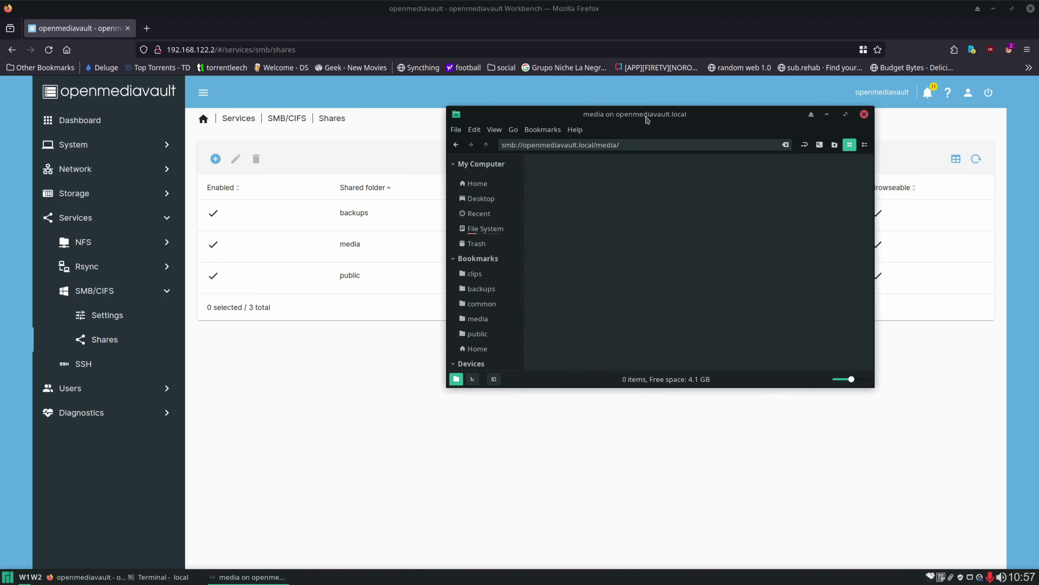
# - Create folders named music, movies and tv in the media share
pyautogui.moveTo(656, 117); pyautogui.dragTo(633, 136)
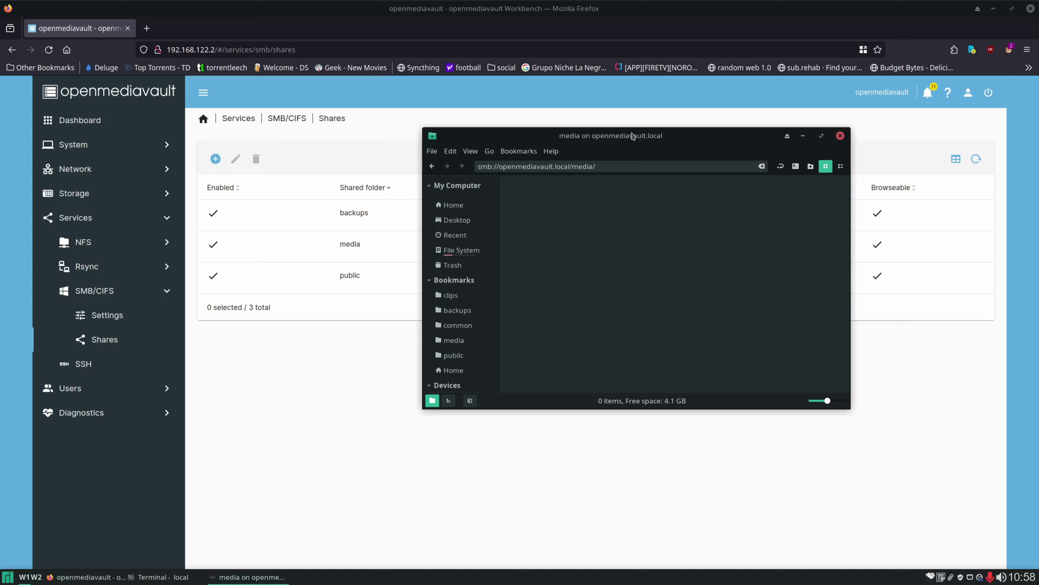
pyautogui.click(810, 168)
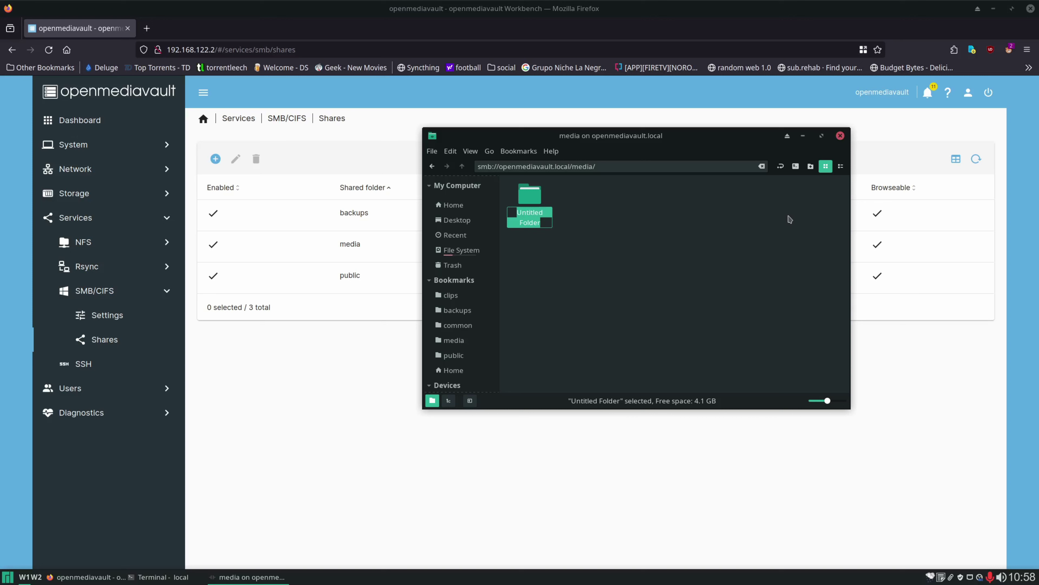
pyautogui.write('music')
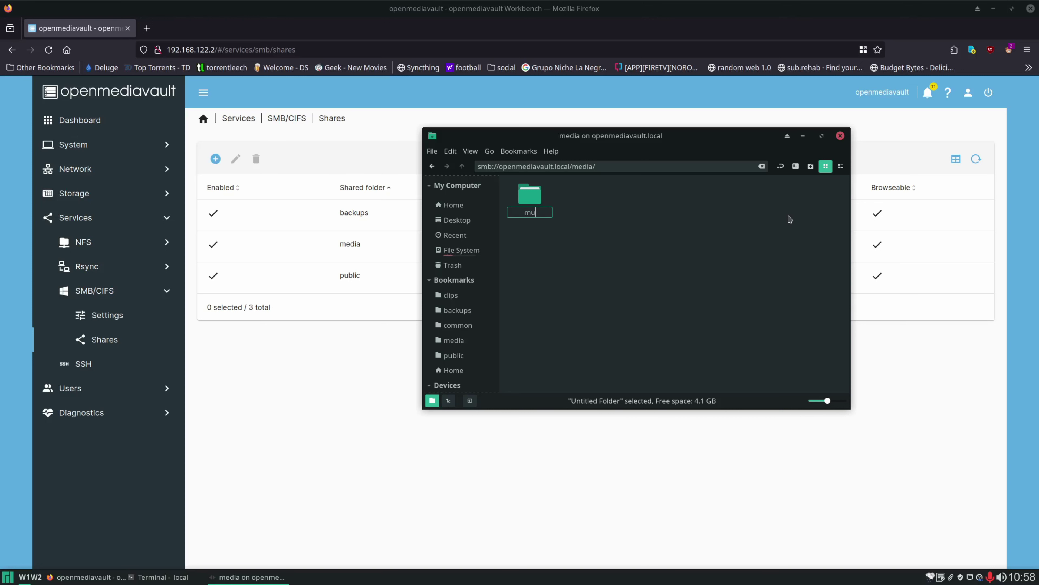
pyautogui.press('Return')
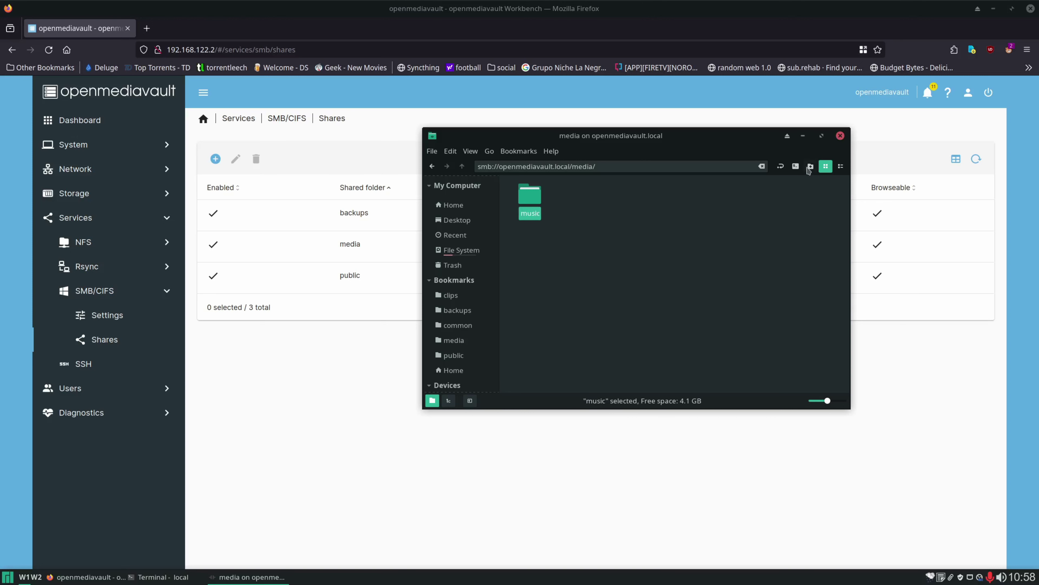
pyautogui.click(810, 167)
pyautogui.write('movies')
pyautogui.press('Return')
pyautogui.click(811, 167)
pyautogui.write('tv')
pyautogui.press('Return')
# - Go back to the server's shares list and open the backups share
pyautogui.click(777, 201)
pyautogui.hotkey('alt', 'Left')
pyautogui.doubleClick(530, 196)
# - Create a cat folder and a folder named after the user in backups, then open the user's folder
pyautogui.click(810, 166)
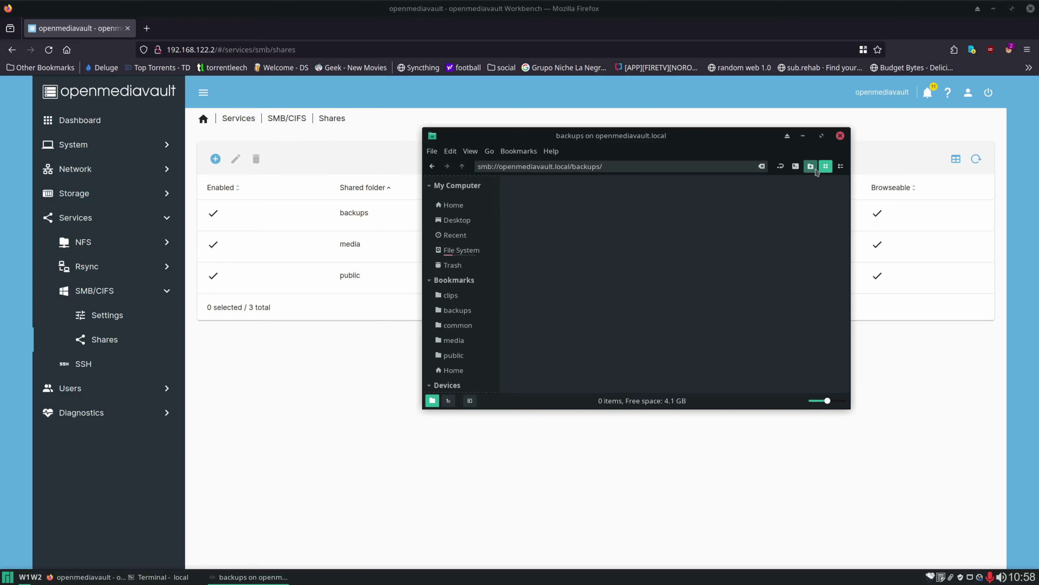
pyautogui.write('cat')
pyautogui.press('Return')
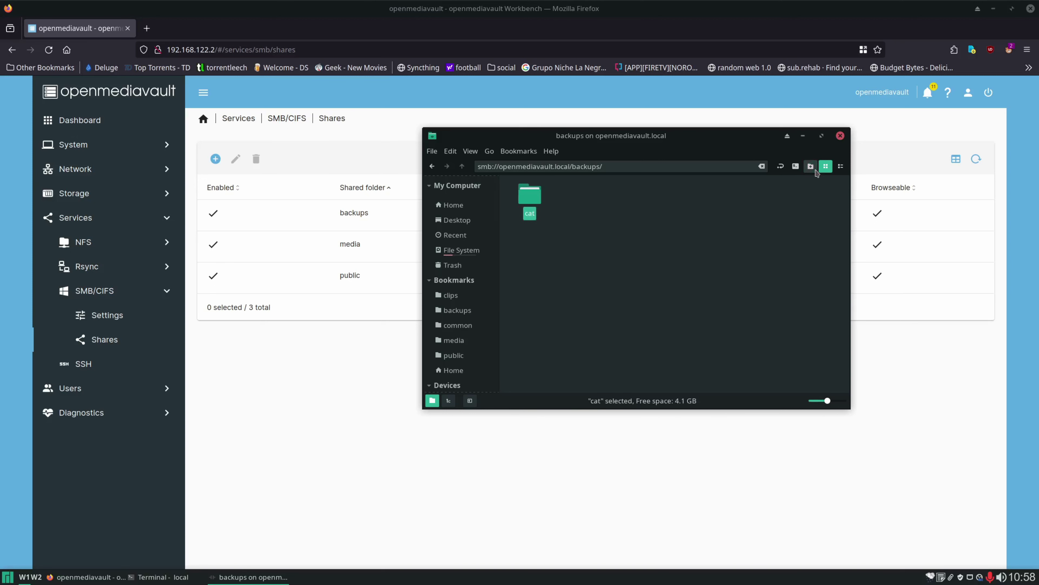
pyautogui.click(816, 170)
pyautogui.write('t')
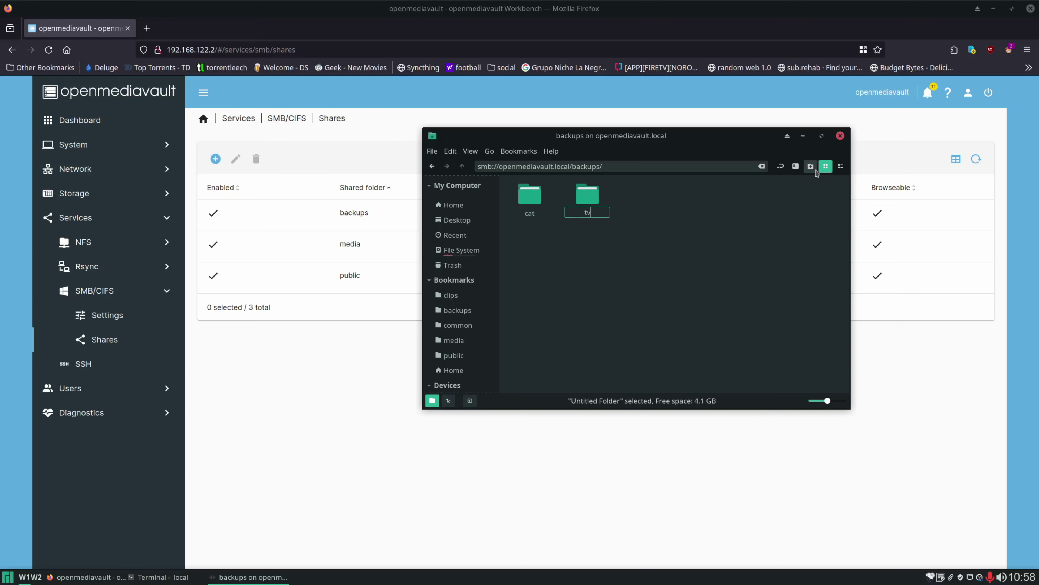
pyautogui.write('ony')
pyautogui.press('Return')
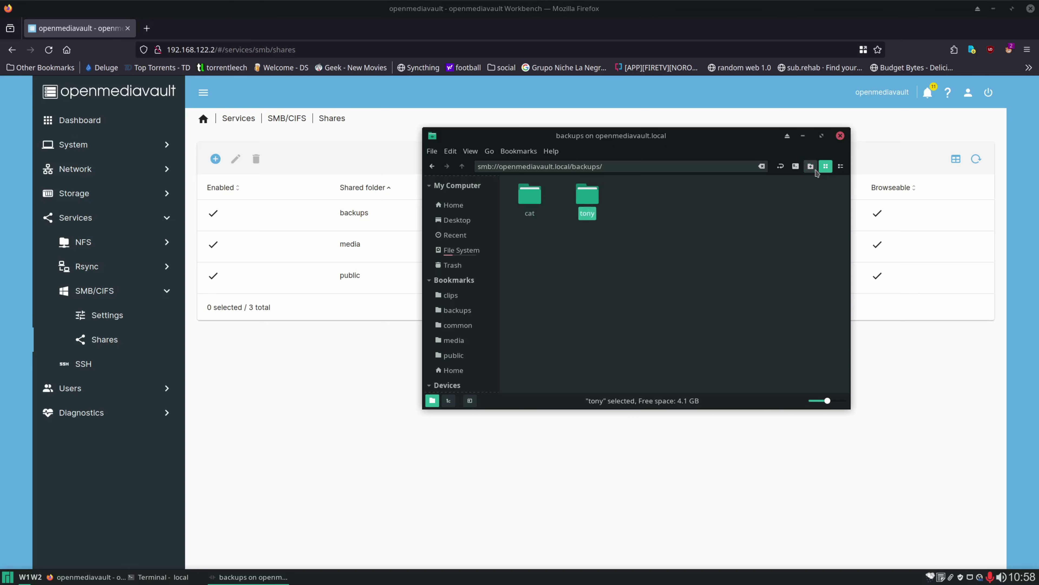
pyautogui.doubleClick(597, 200)
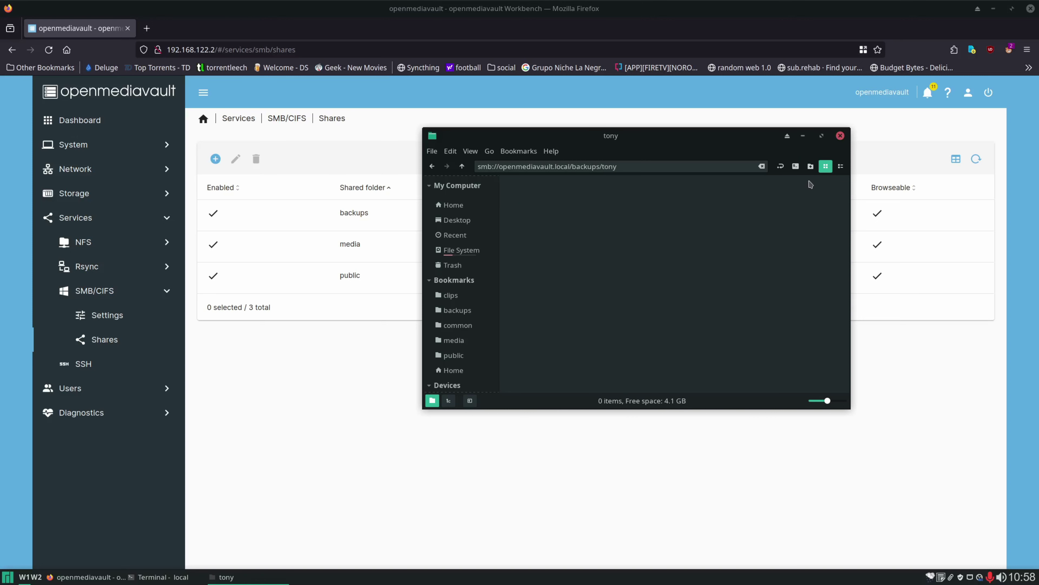
# - Add two subfolders and name the first one phone
pyautogui.click(811, 167)
pyautogui.write('phones')
pyautogui.press('Return')
pyautogui.click(811, 166)
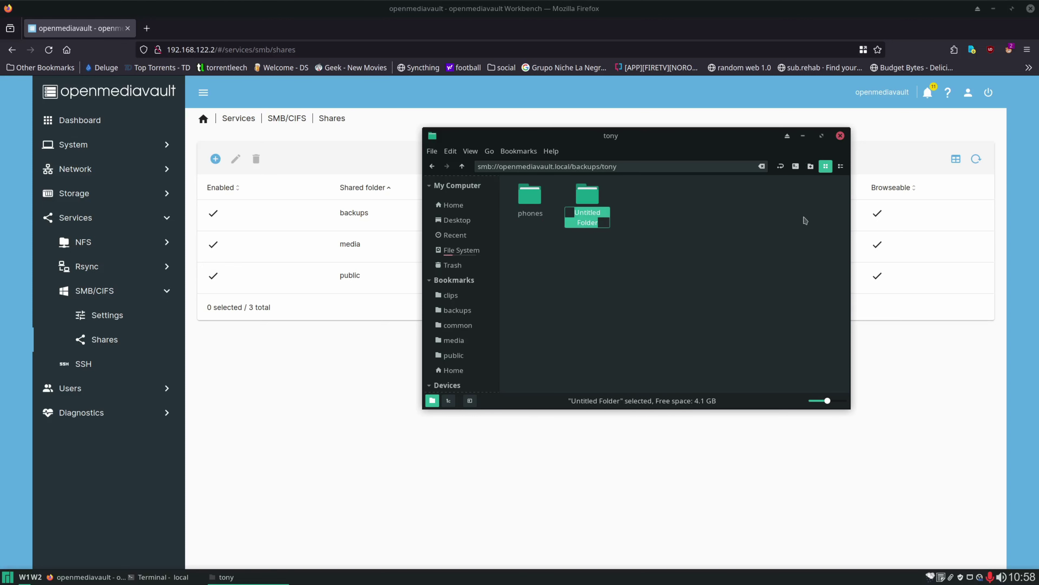
pyautogui.click(541, 211)
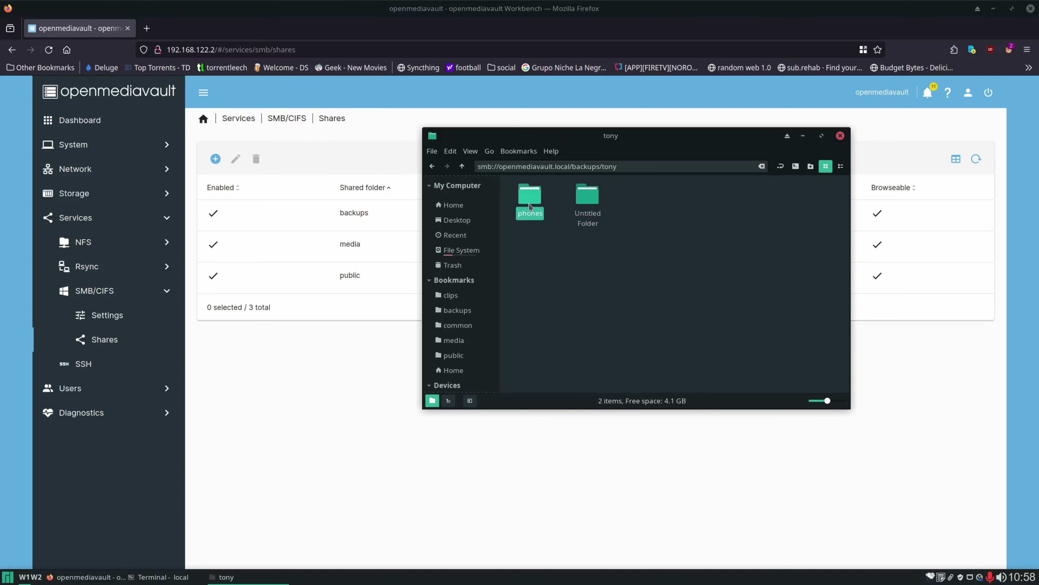
pyautogui.click(541, 215)
pyautogui.click(541, 214)
pyautogui.press('BackSpace')
pyautogui.press('Return')
# - Rename the Untitled Folder to laptop and return to the shares list
pyautogui.click(596, 206)
pyautogui.click(597, 205)
pyautogui.write('laptop')
pyautogui.press('Return')
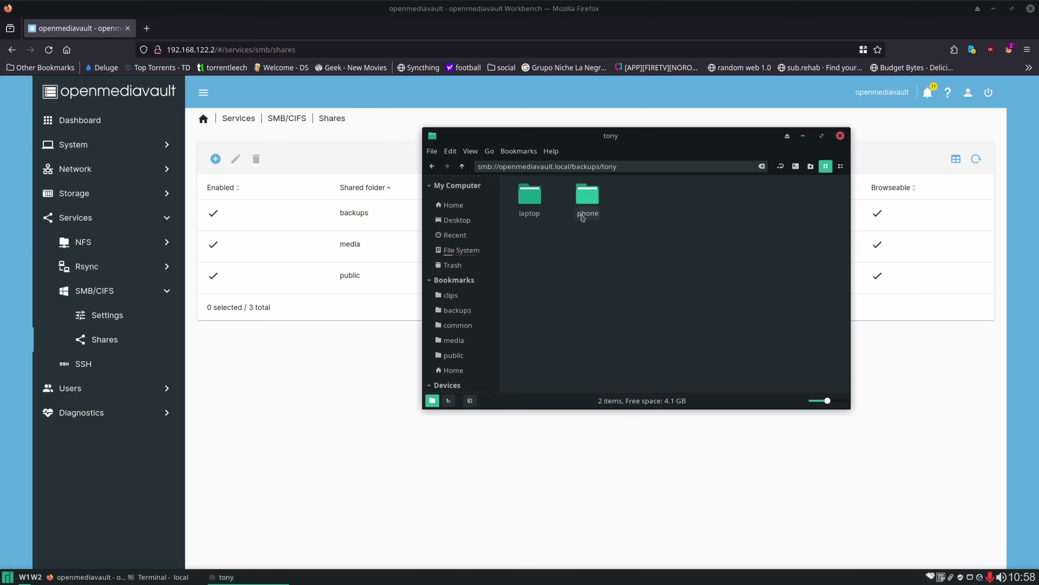
pyautogui.hotkey('alt', 'Left')
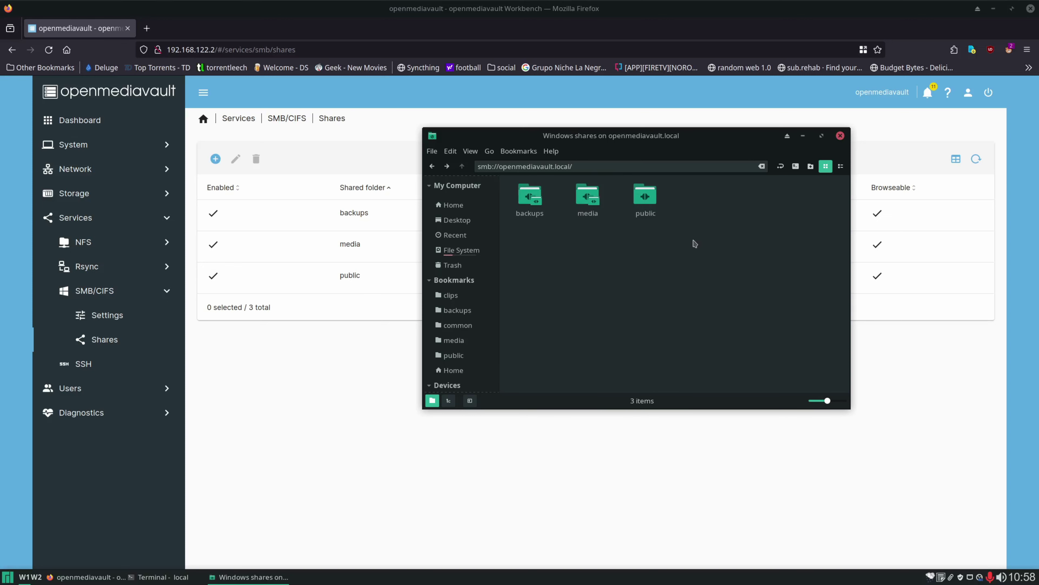
# - Mount the public network share, then view the local public folder with its 33 items
pyautogui.doubleClick(645, 198)
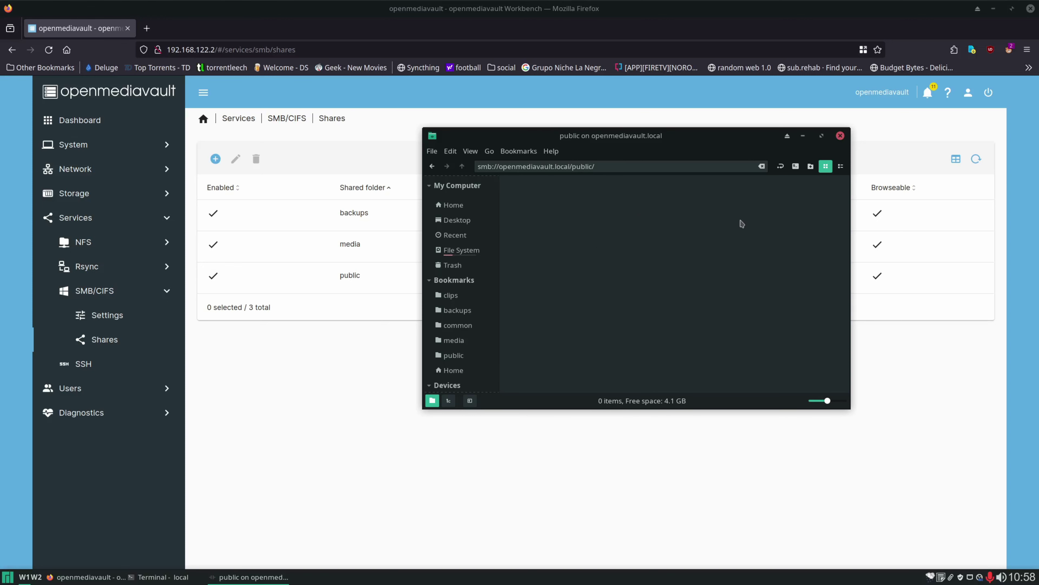
pyautogui.scroll(-3, 491, 286)
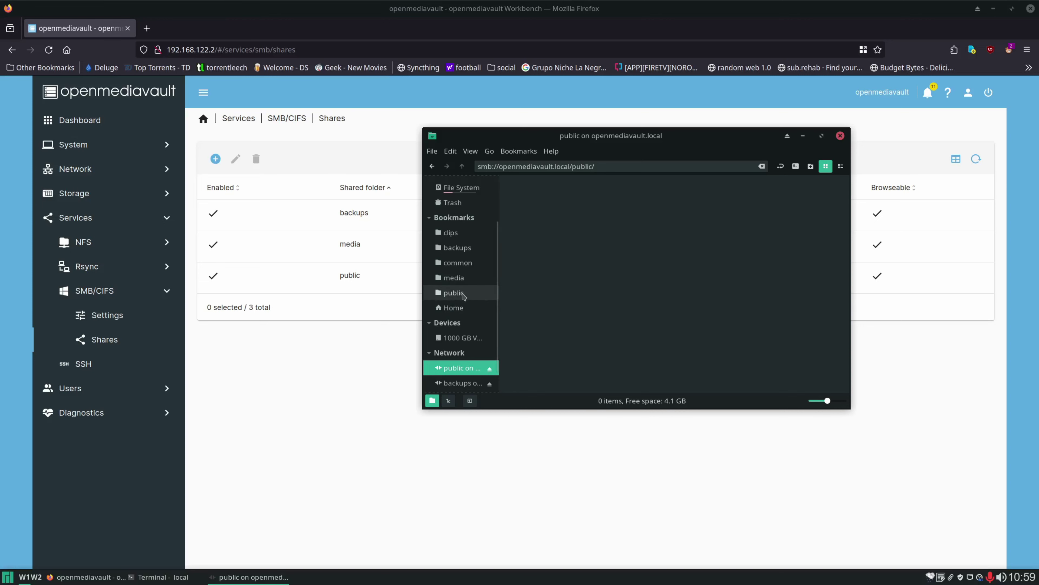
pyautogui.click(465, 296)
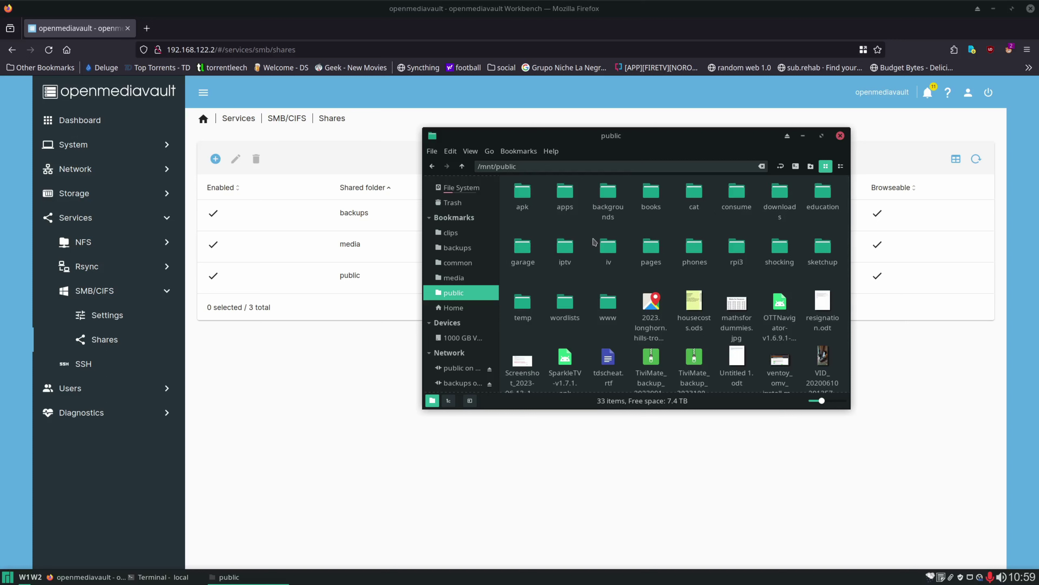
# - Inspect the local media folder's tv, music and movies folders, then open the local backups folder
pyautogui.click(483, 279)
pyautogui.moveTo(675, 233); pyautogui.dragTo(568, 249)
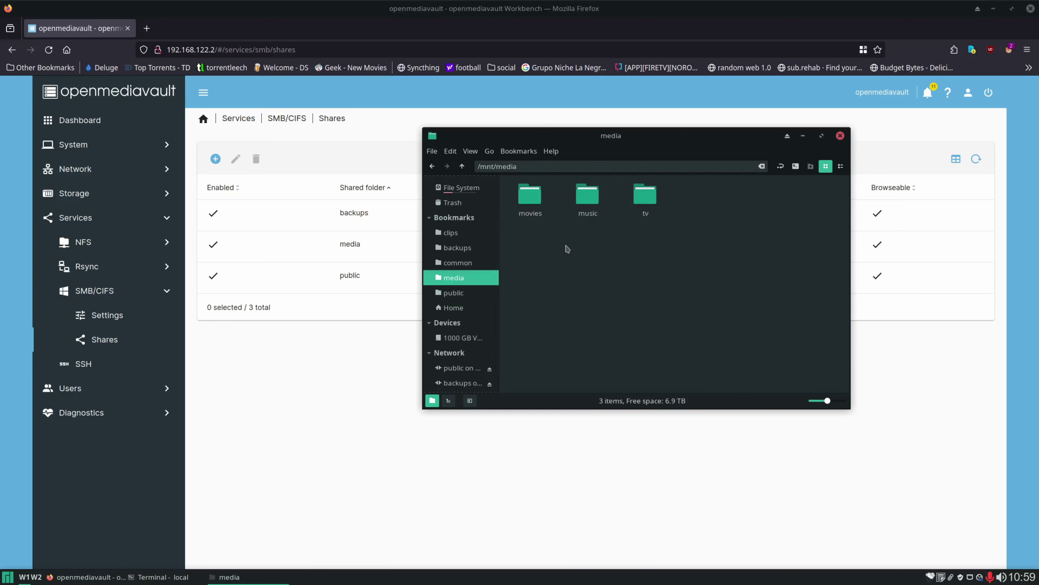
pyautogui.doubleClick(646, 197)
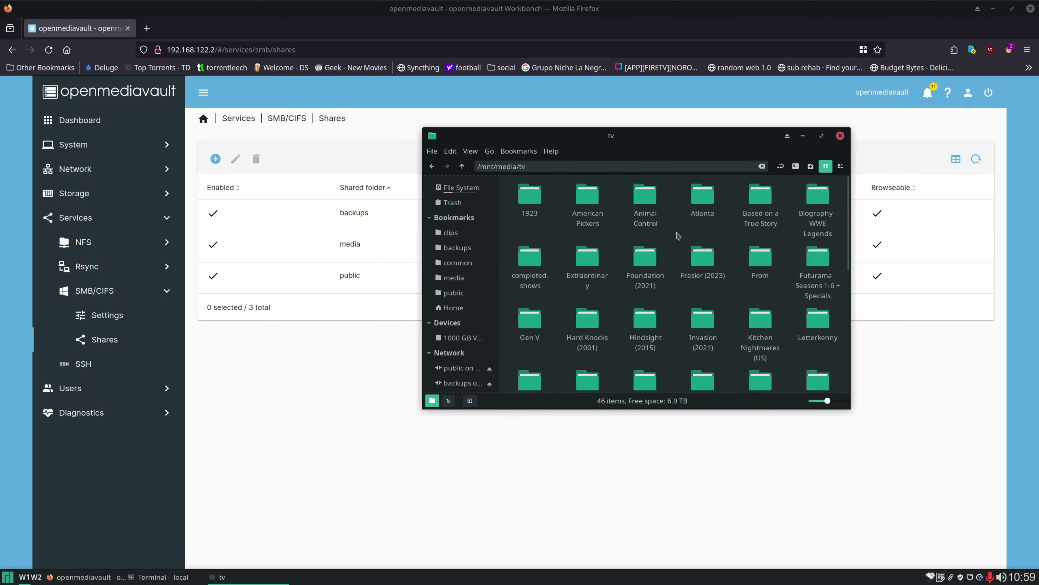
pyautogui.hotkey('alt', 'Up')
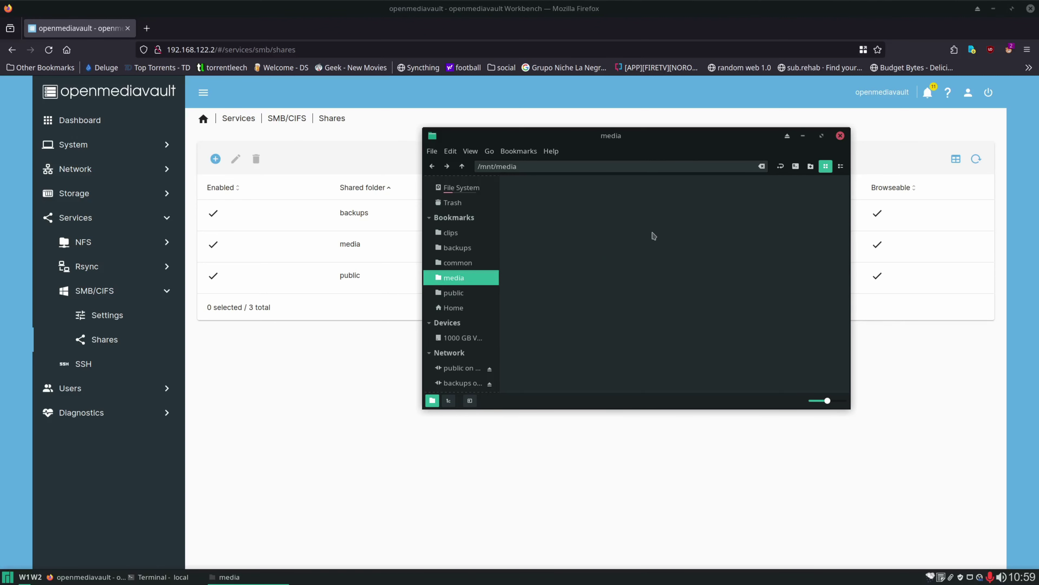
pyautogui.doubleClick(587, 196)
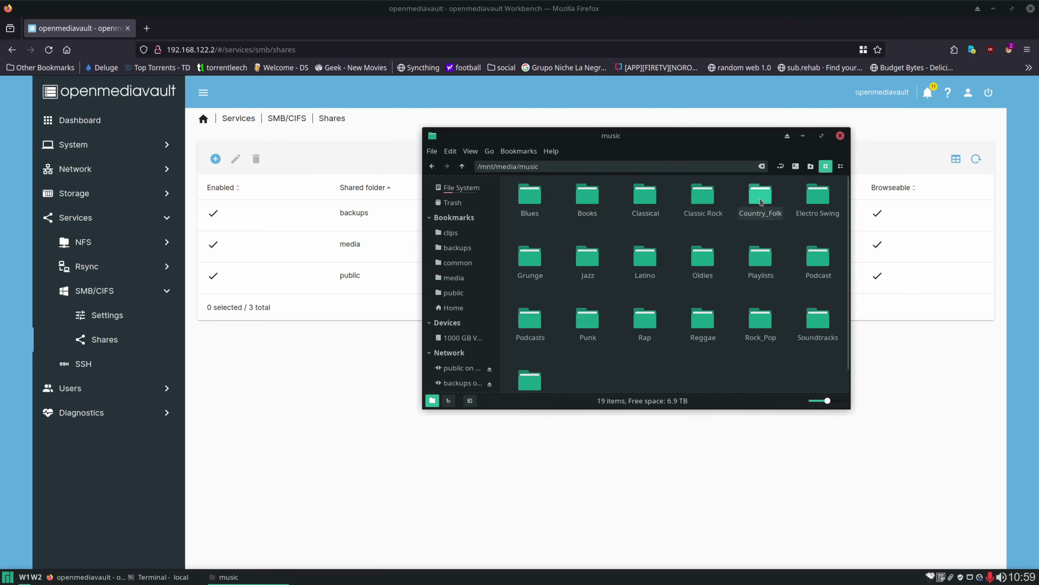
pyautogui.hotkey('alt', 'Up')
pyautogui.doubleClick(530, 196)
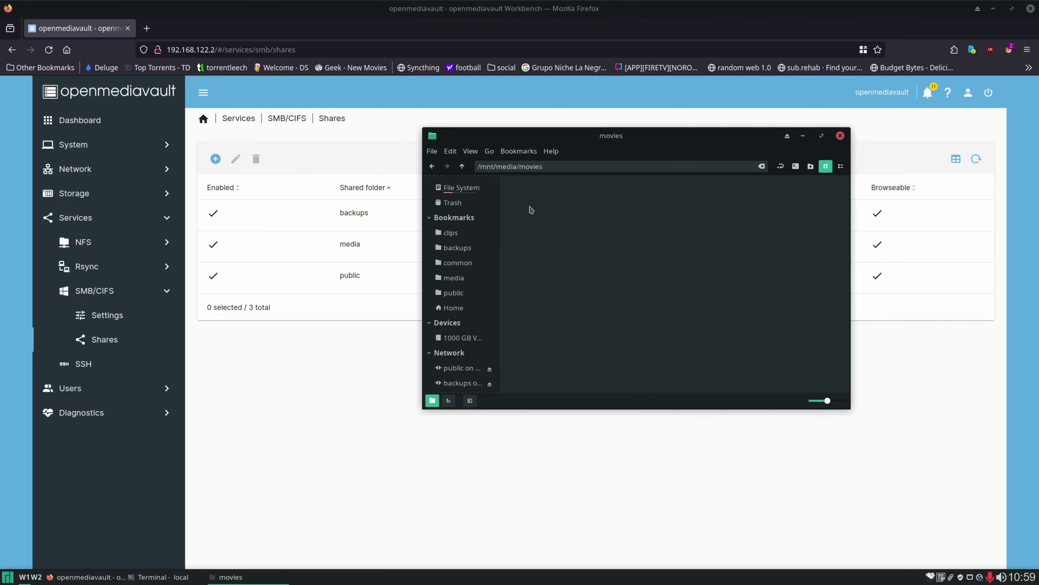
pyautogui.hotkey('alt', 'Up')
pyautogui.click(457, 247)
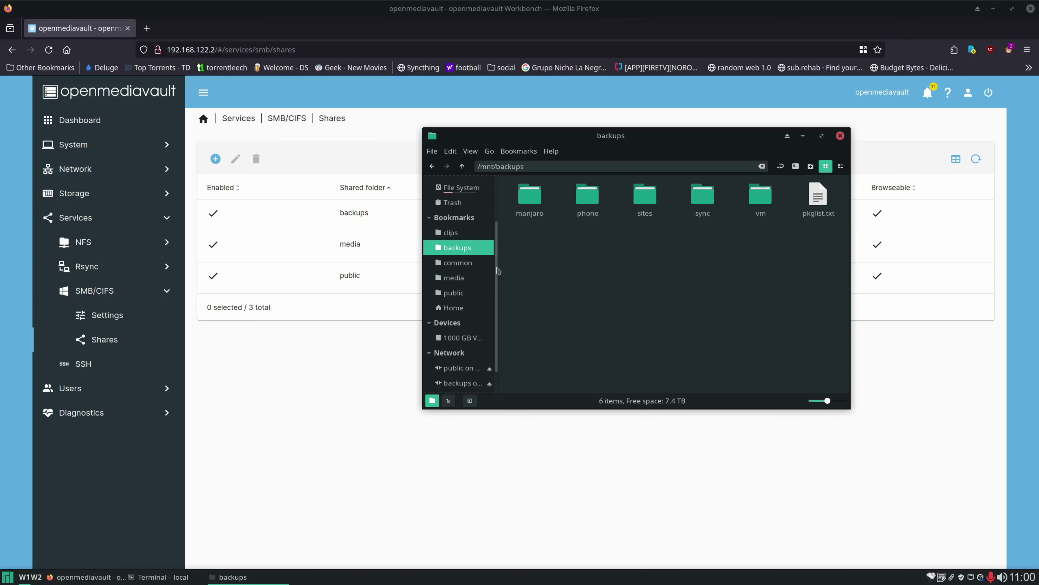
pyautogui.scroll(-1, 468, 315)
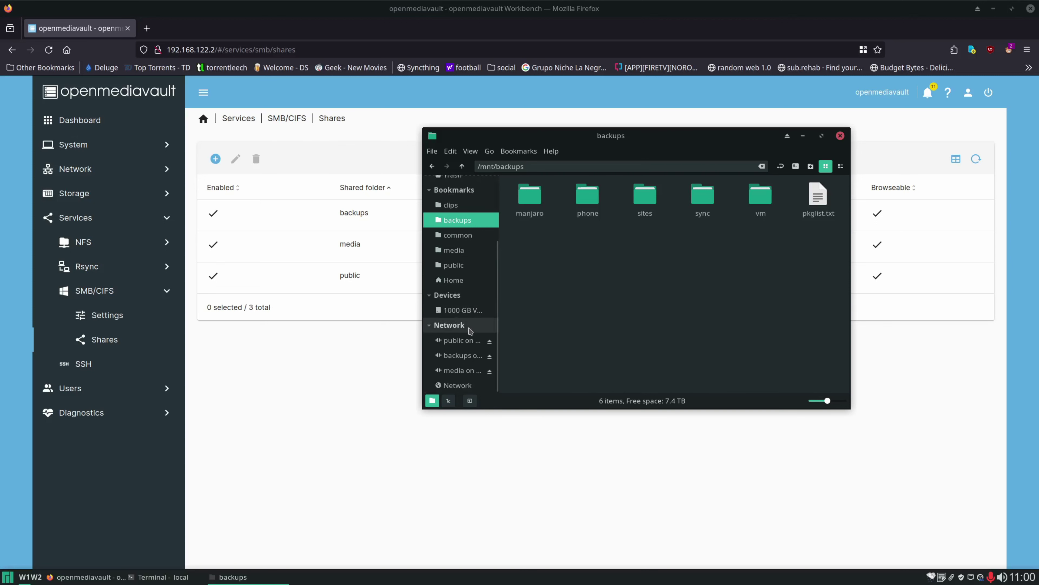